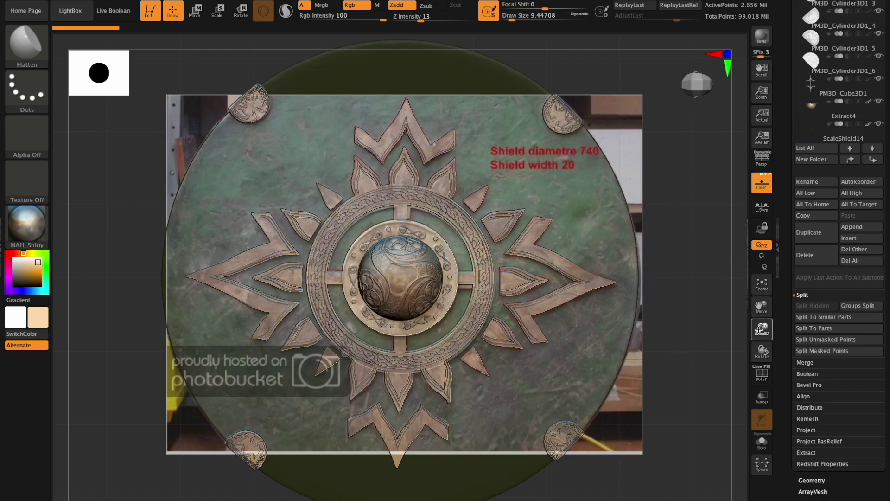
# Examine the shield's front ornament and central boss against the reference image, along with its side profile and back
pyautogui.moveTo(760, 330); pyautogui.dragTo(768, 353)
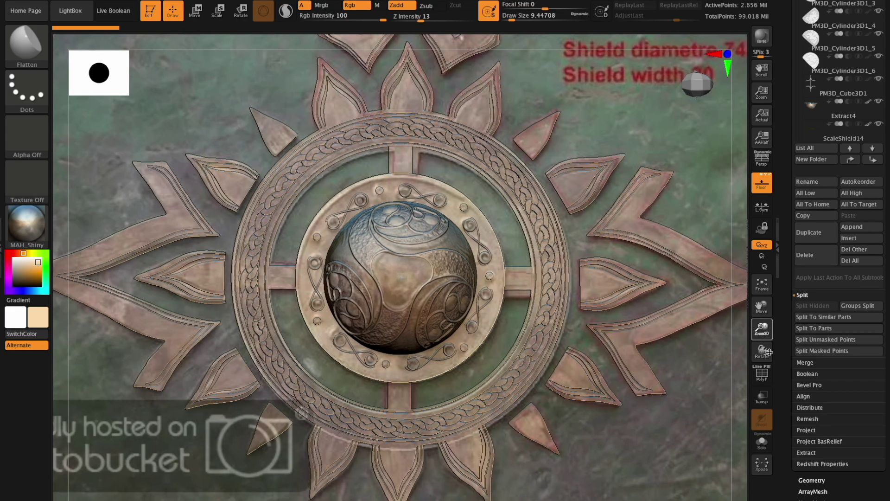
pyautogui.moveTo(604, 259); pyautogui.dragTo(606, 254)
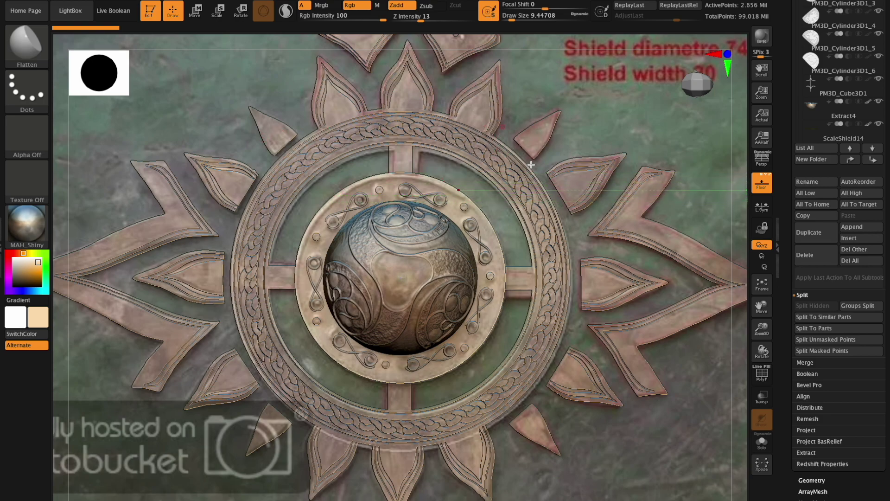
pyautogui.moveTo(768, 329); pyautogui.dragTo(768, 341)
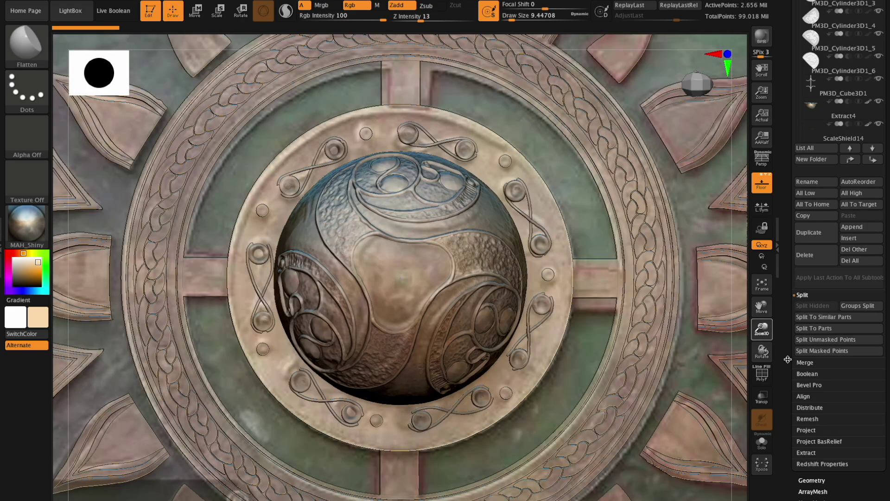
pyautogui.moveTo(788, 359); pyautogui.dragTo(778, 360)
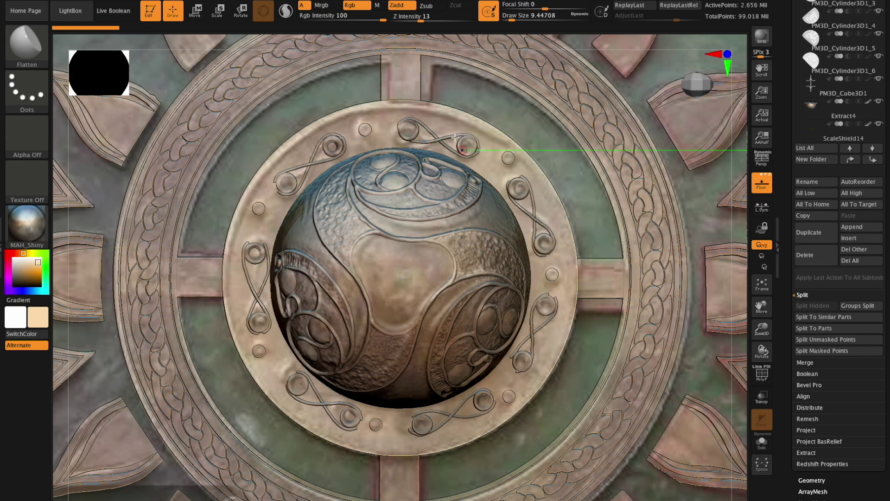
pyautogui.moveTo(736, 327); pyautogui.dragTo(694, 320)
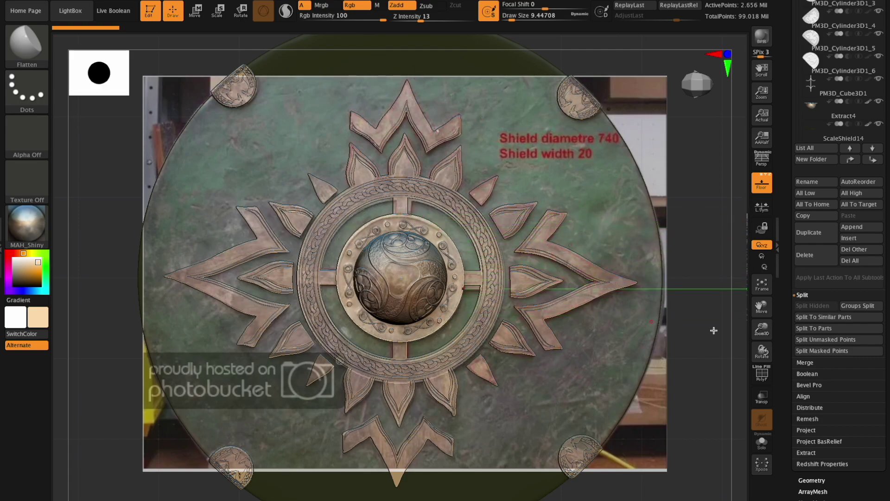
pyautogui.moveTo(763, 354)
pyautogui.mouseDown()
pyautogui.moveTo(764, 331)
pyautogui.moveTo(764, 351)
pyautogui.mouseUp()
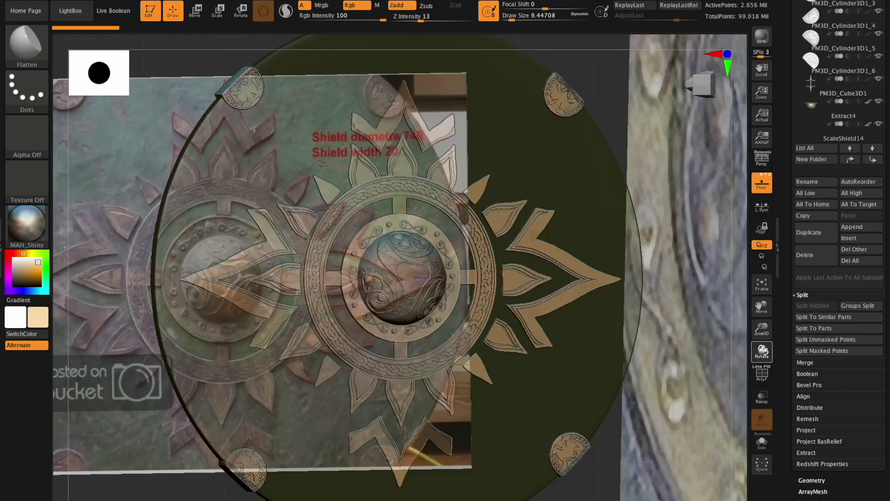
pyautogui.keyDown('shift'); pyautogui.moveTo(738, 319); pyautogui.dragTo(719, 281); pyautogui.keyUp('shift')
pyautogui.click(761, 283)
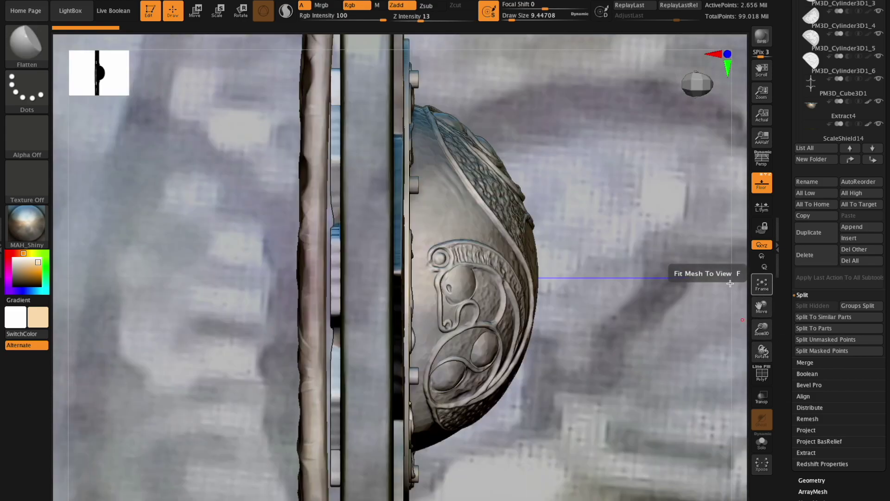
pyautogui.moveTo(738, 349); pyautogui.dragTo(727, 348)
pyautogui.keyDown('shift'); pyautogui.moveTo(762, 275); pyautogui.dragTo(760, 284); pyautogui.keyUp('shift')
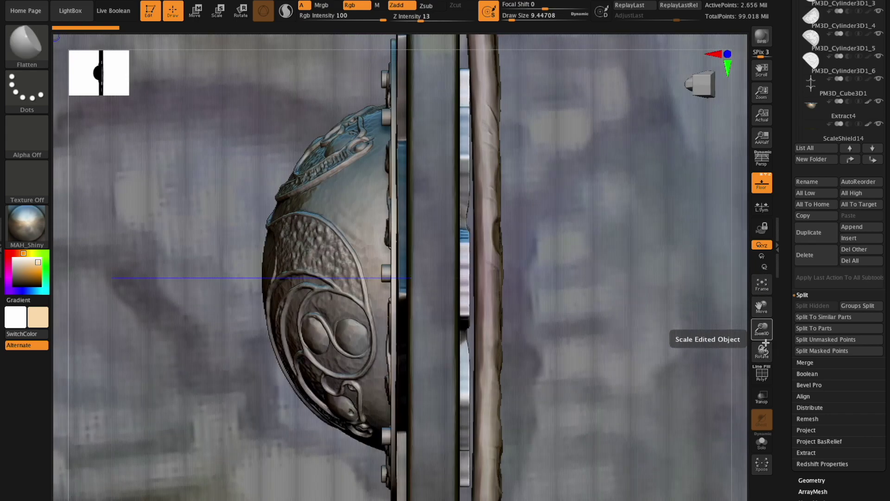
pyautogui.moveTo(762, 349); pyautogui.dragTo(730, 329)
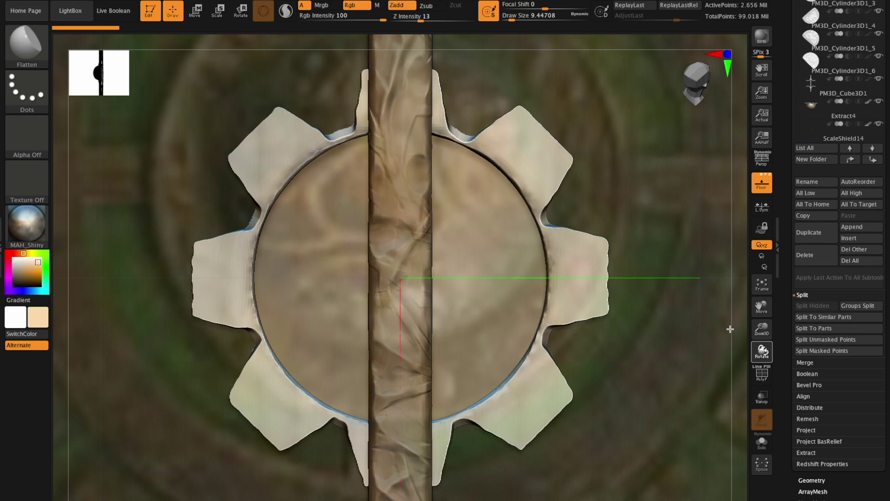
# Turn off the floor grid with its reference images and inspect the bare shield from front and back
pyautogui.click(762, 285)
pyautogui.moveTo(762, 348); pyautogui.dragTo(756, 333)
pyautogui.click(760, 182)
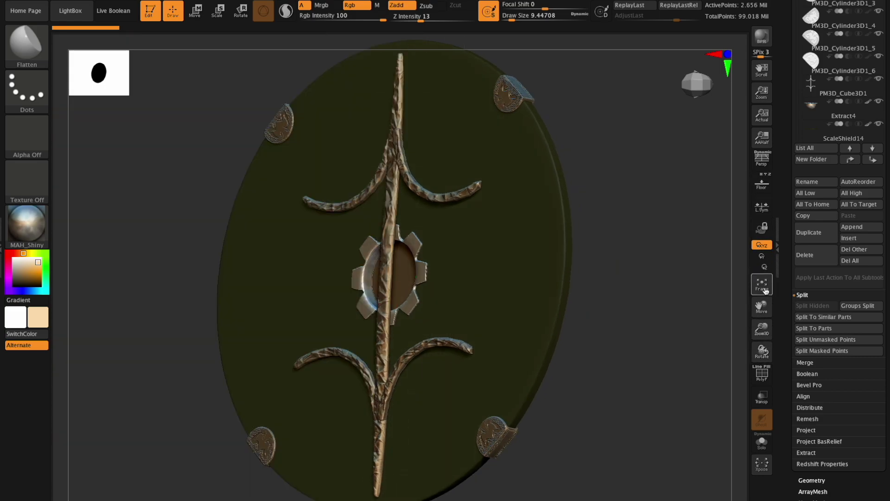
pyautogui.moveTo(760, 344); pyautogui.dragTo(771, 336)
pyautogui.moveTo(409, 188); pyautogui.dragTo(322, 164)
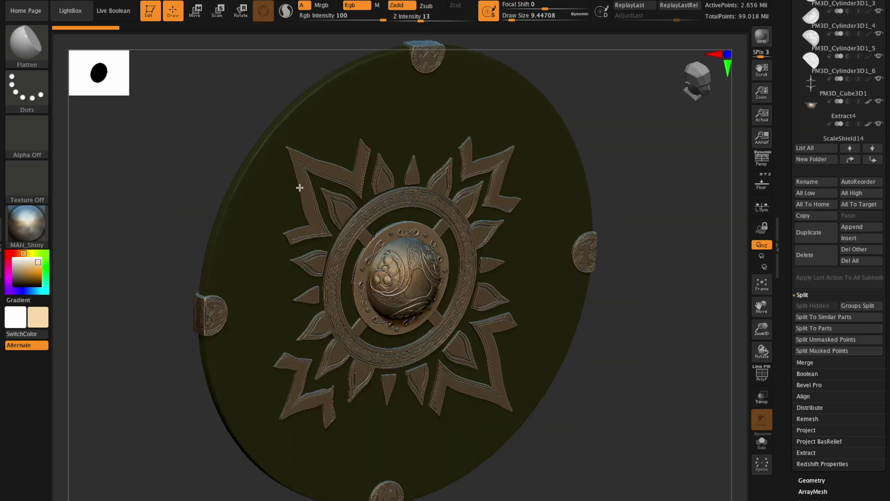
pyautogui.moveTo(773, 351); pyautogui.dragTo(747, 198)
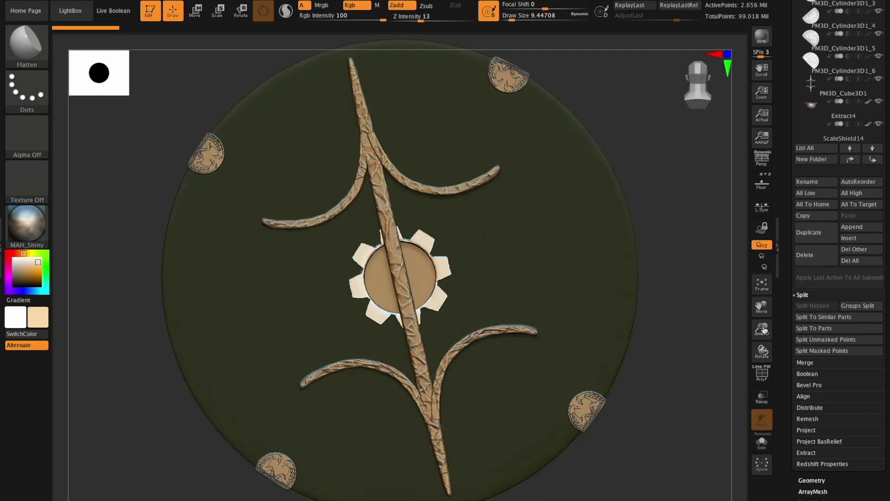
pyautogui.moveTo(767, 350); pyautogui.dragTo(763, 356)
# Select the boss's base disc PM3D_Sphere3D31_01 and move it to the end of the subtool list
pyautogui.scroll(10, 856, 168)
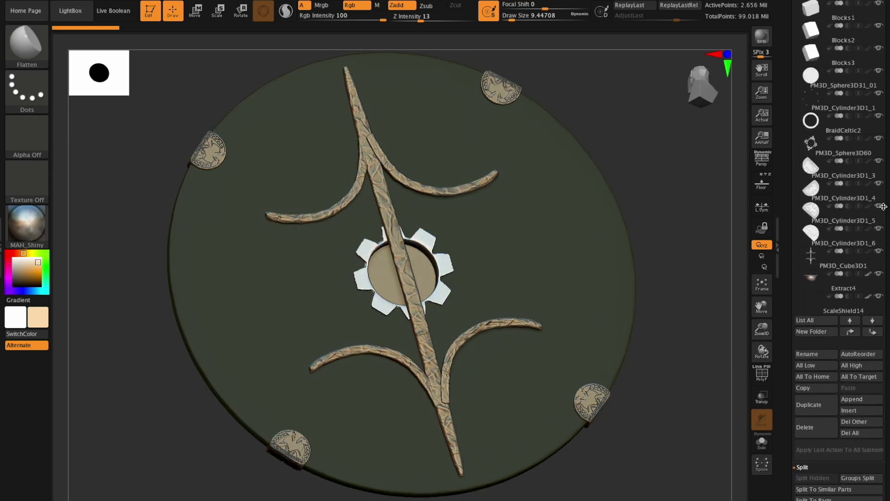
pyautogui.moveTo(822, 48)
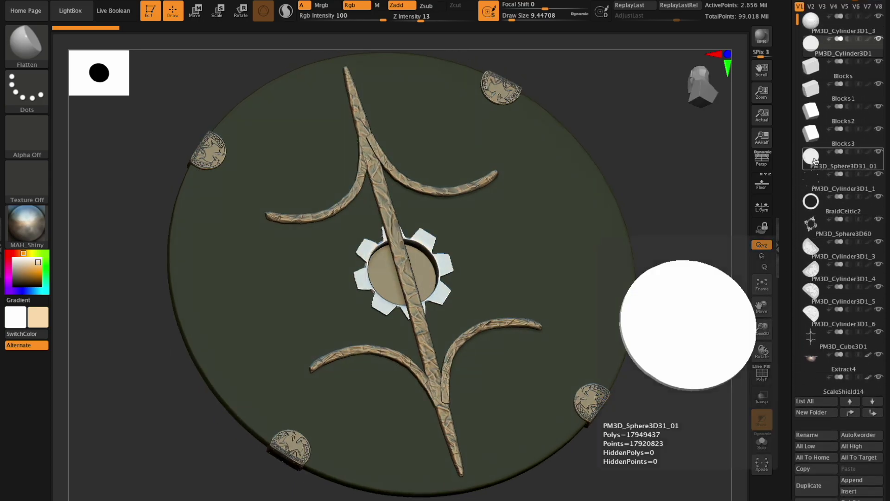
pyautogui.moveTo(823, 31)
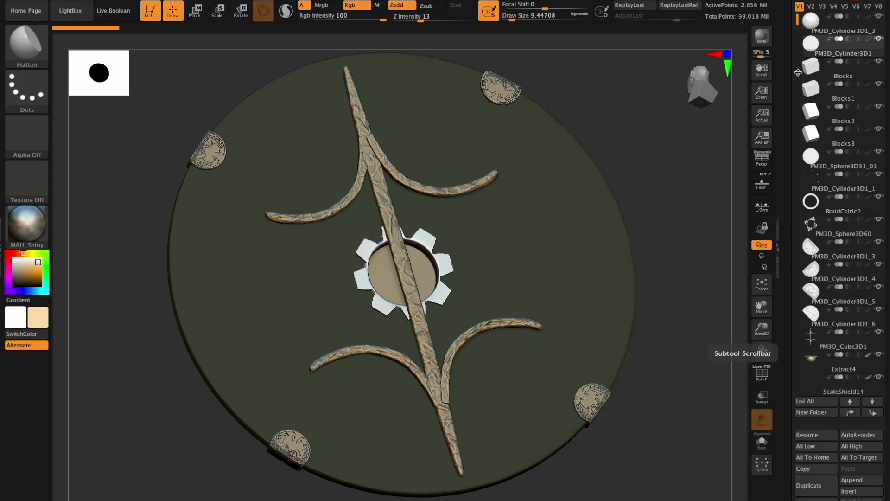
pyautogui.keyDown('alt'); pyautogui.click(425, 284); pyautogui.keyUp('alt')
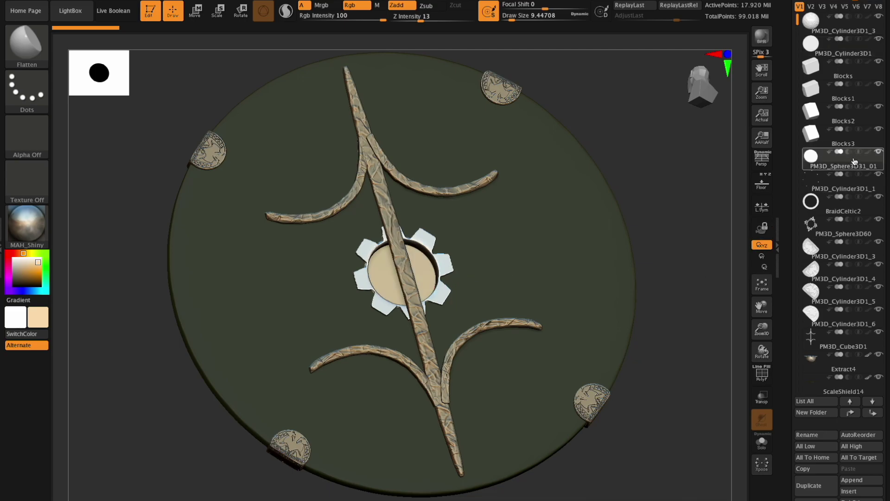
pyautogui.keyDown('shift'); pyautogui.click(873, 414); pyautogui.keyUp('shift')
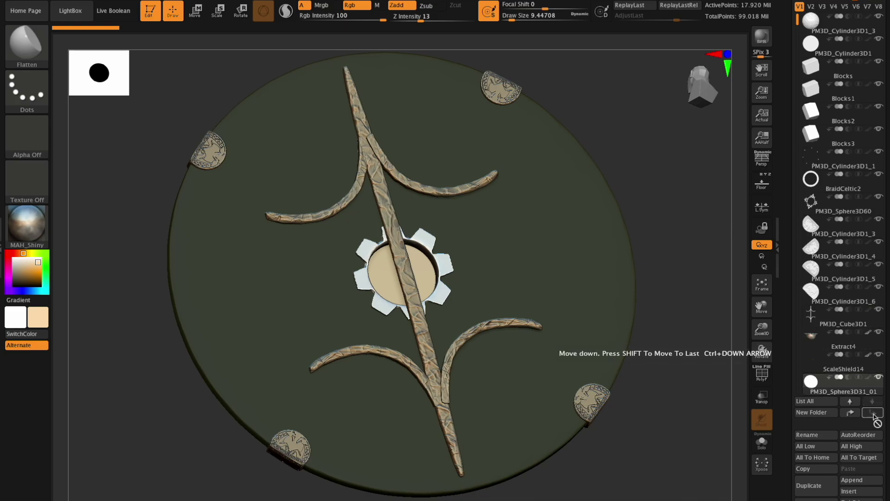
# Select the toothed ring Extract4 and move it directly above PM3D_Sphere3D31_01 in the subtool list
pyautogui.keyDown('alt'); pyautogui.click(423, 239); pyautogui.keyUp('alt')
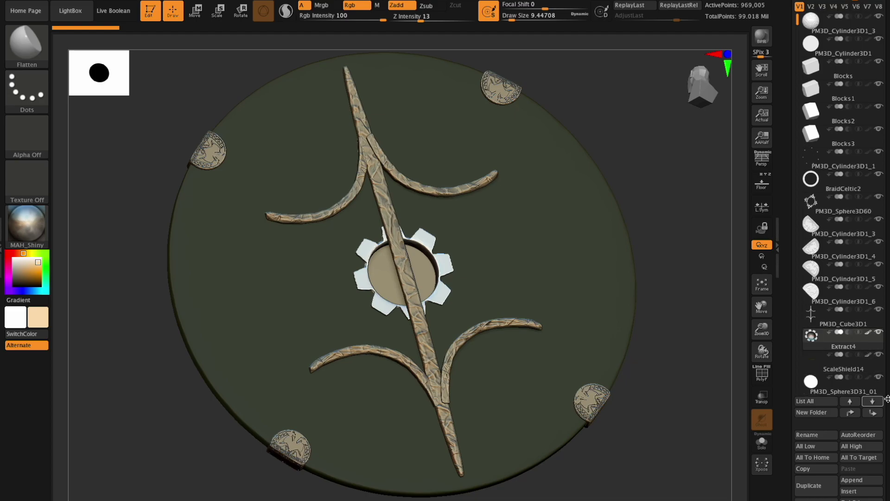
pyautogui.click(873, 413)
pyautogui.click(873, 413)
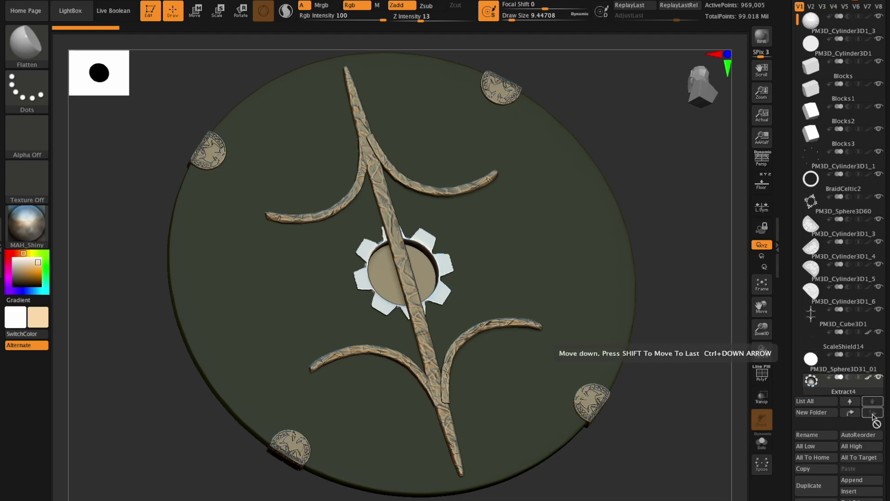
pyautogui.click(850, 401)
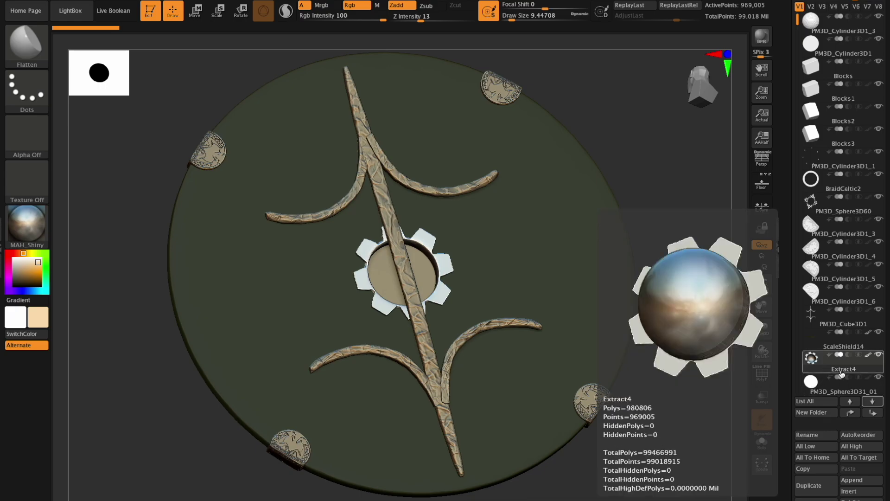
# Hide all subtools except the toothed ring Extract4 and the base disc PM3D_Sphere3D31_01, and view them from the side
pyautogui.keyDown('shift'); pyautogui.click(875, 377); pyautogui.keyUp('shift')
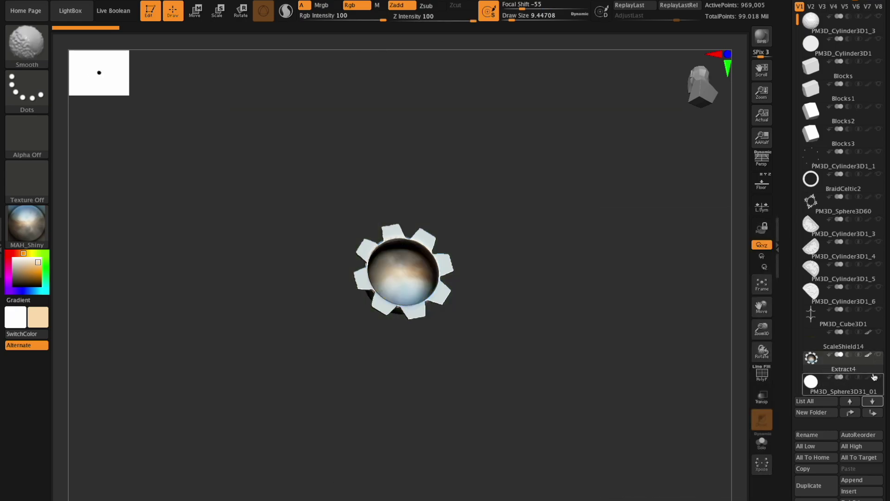
pyautogui.keyDown('shift'); pyautogui.click(880, 377); pyautogui.keyUp('shift')
pyautogui.keyDown('shift'); pyautogui.click(881, 356); pyautogui.keyUp('shift')
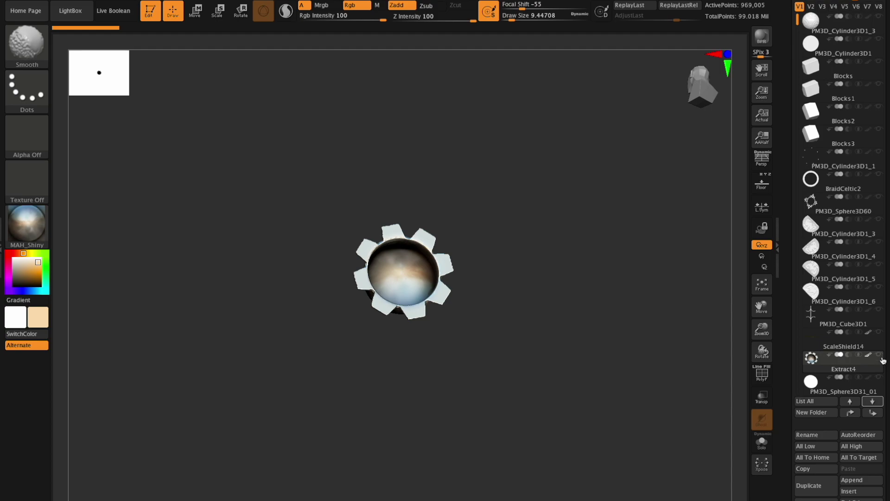
pyautogui.click(878, 378)
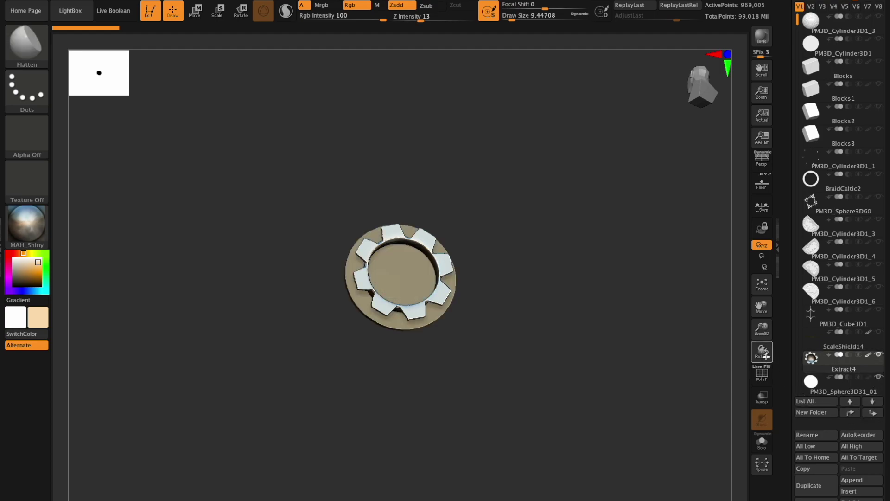
pyautogui.moveTo(764, 356); pyautogui.dragTo(762, 308)
pyautogui.moveTo(762, 341)
pyautogui.mouseDown()
pyautogui.moveTo(766, 313)
pyautogui.moveTo(773, 332)
pyautogui.mouseUp()
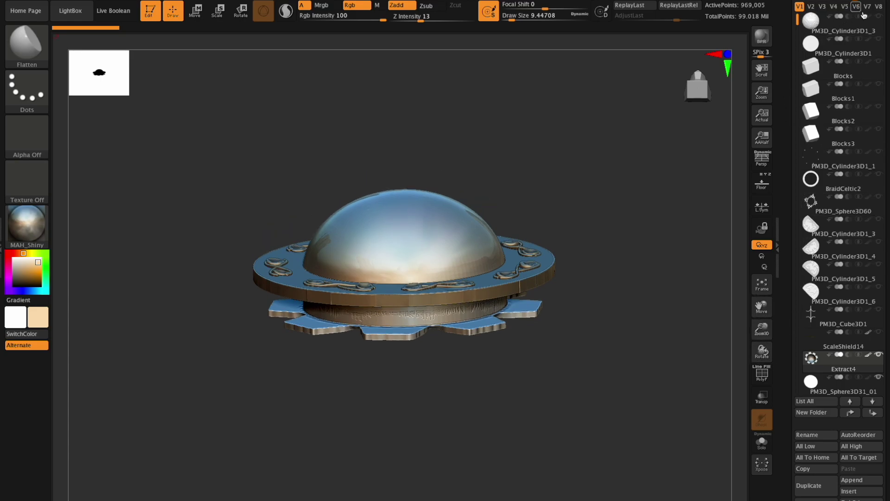
# Show the ornamented dome subtool PM3D_Cylinder3D1_3 again and inspect how it sits over the disc and toothed ring
pyautogui.click(878, 16)
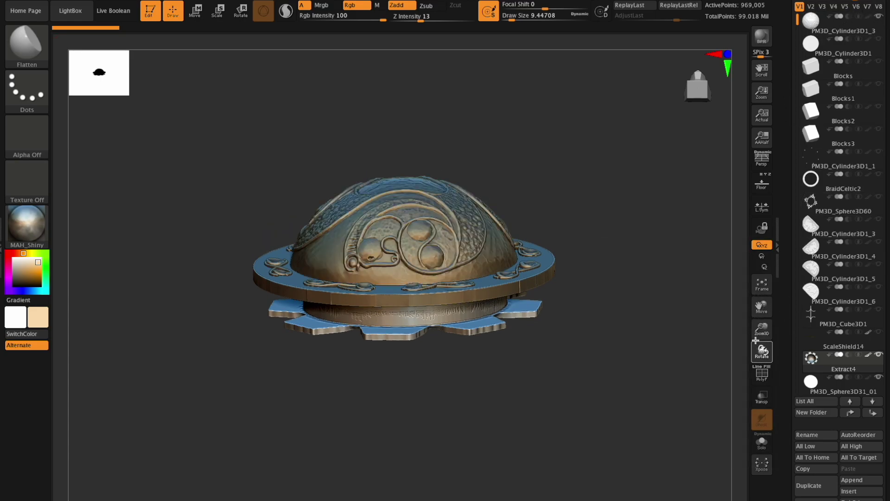
pyautogui.moveTo(756, 341)
pyautogui.mouseDown()
pyautogui.moveTo(765, 310)
pyautogui.moveTo(768, 343)
pyautogui.mouseUp()
pyautogui.moveTo(762, 303); pyautogui.dragTo(763, 338)
pyautogui.moveTo(763, 304); pyautogui.dragTo(769, 294)
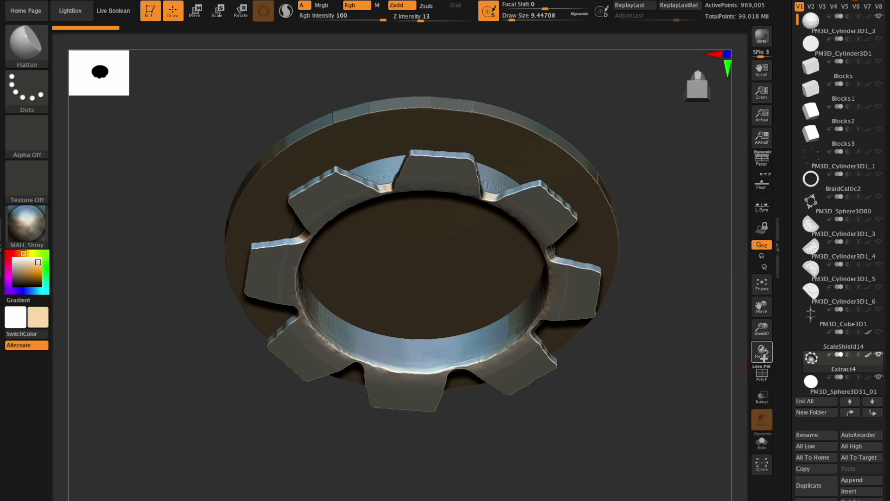
# Duplicate the toothed ring Extract4 and place the copy last in the subtool list in subtraction mode
pyautogui.moveTo(764, 357)
pyautogui.mouseDown()
pyautogui.moveTo(767, 369)
pyautogui.moveTo(764, 358)
pyautogui.mouseUp()
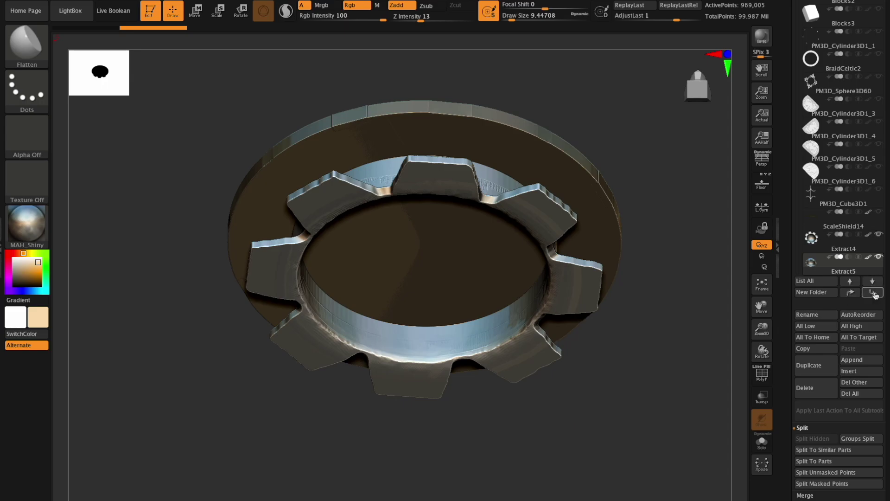
pyautogui.click(873, 293)
pyautogui.scroll(-3, 853, 325)
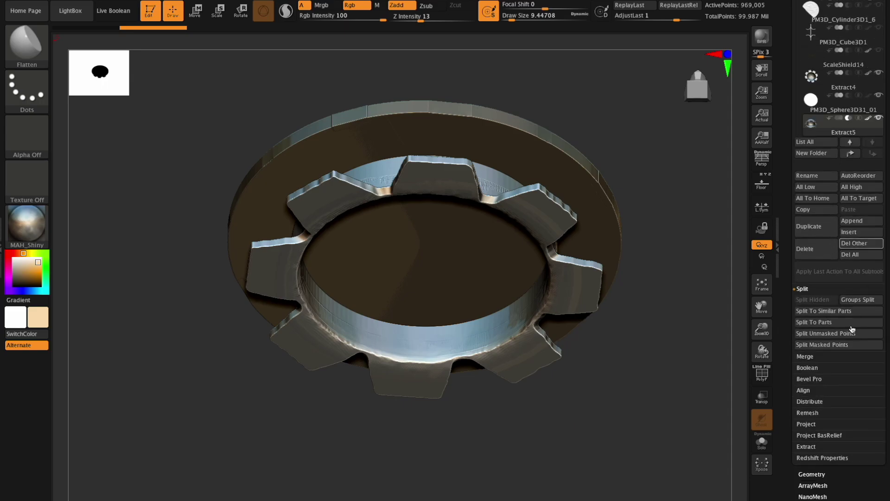
# Group the duplicated toothed ring as a DynaMesh subtraction
pyautogui.click(822, 471)
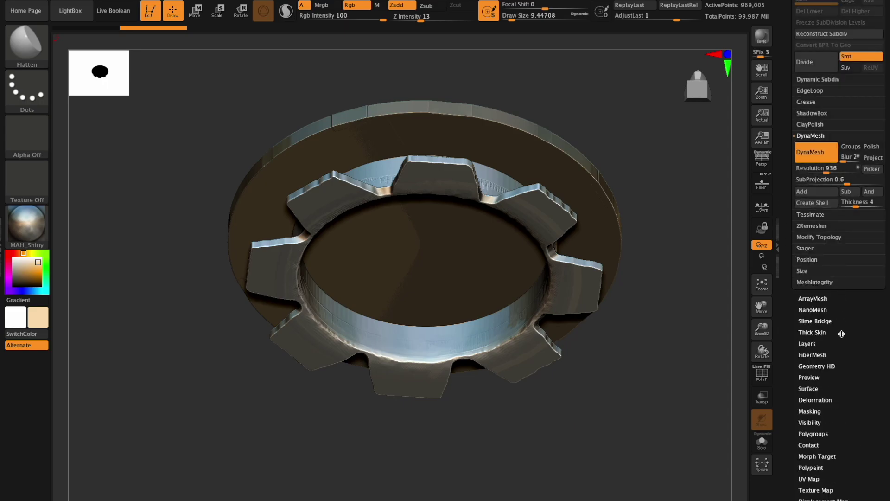
pyautogui.scroll(-2, 829, 318)
pyautogui.click(814, 342)
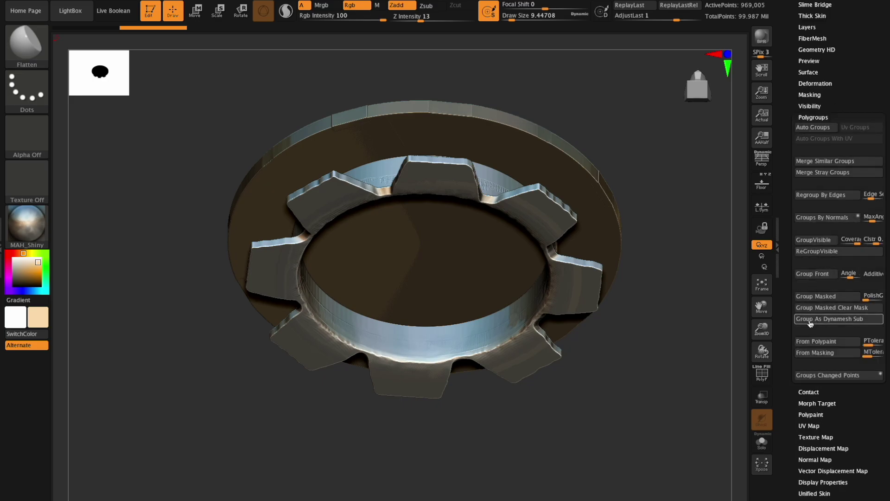
pyautogui.scroll(2, 822, 293)
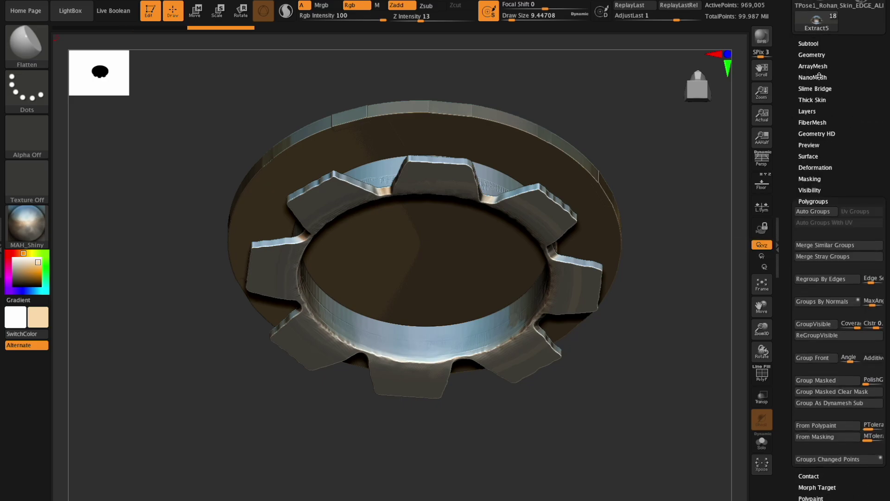
# Select the base disc PM3D_Sphere3D31_01 and merge it down with the duplicated toothed ring below it
pyautogui.click(818, 42)
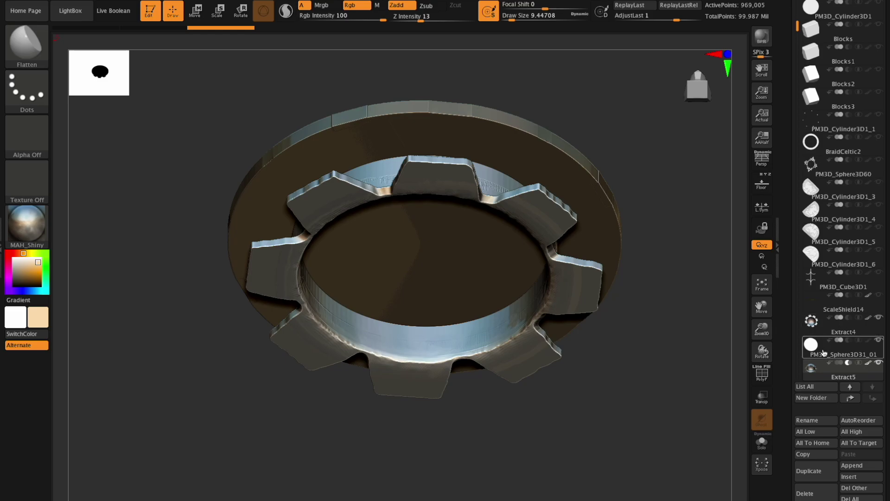
pyautogui.click(877, 347)
pyautogui.scroll(-3, 874, 289)
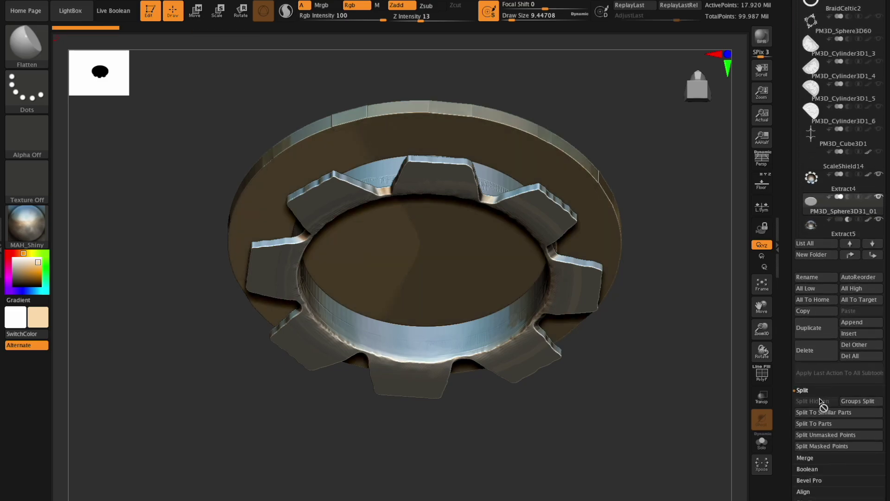
pyautogui.click(805, 458)
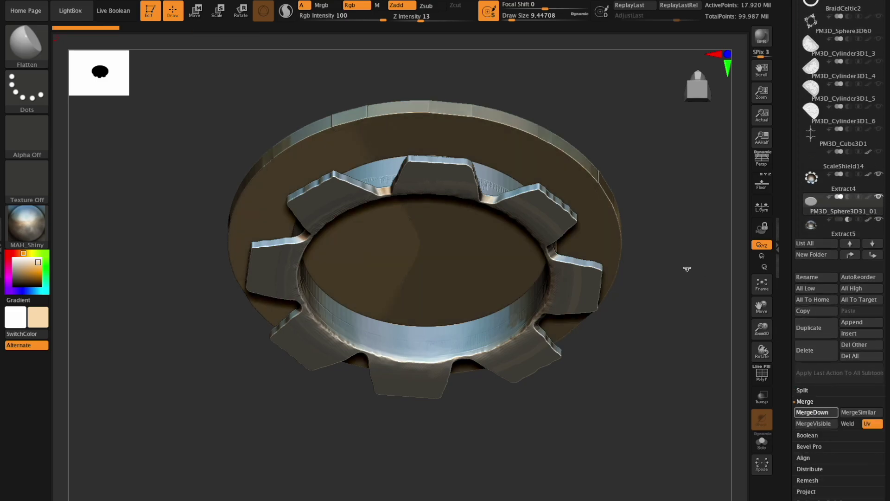
pyautogui.scroll(-2, 846, 351)
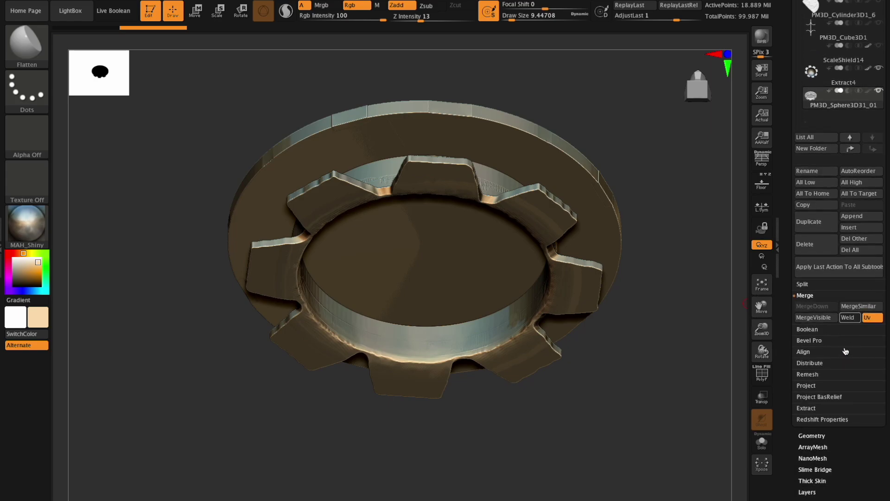
# Re-run DynaMesh at resolution 4096 on the merged disc to cut the toothed ring copy out of it
pyautogui.click(804, 434)
pyautogui.press('ctrl')
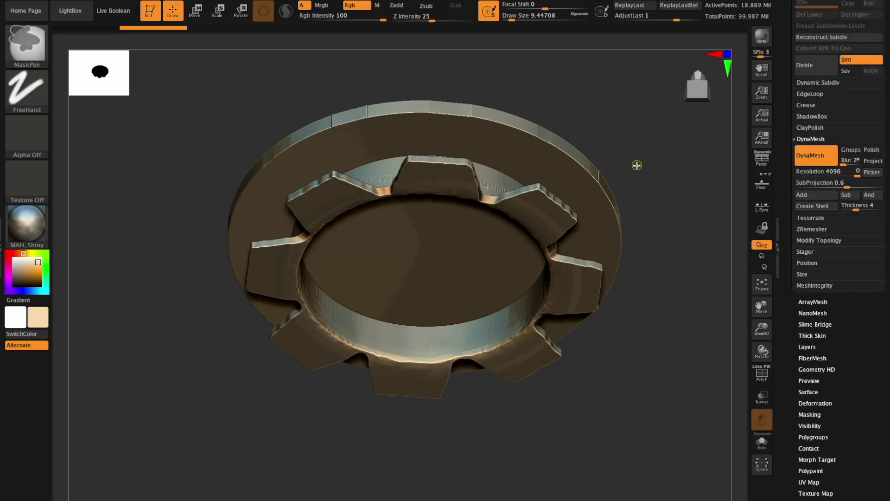
pyautogui.keyDown('ctrl'); pyautogui.moveTo(641, 180); pyautogui.dragTo(718, 239); pyautogui.keyUp('ctrl')
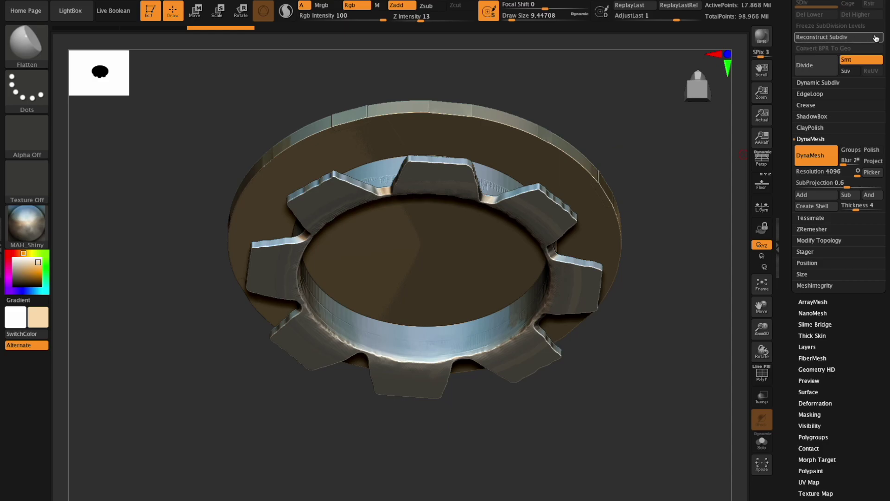
# Split the remeshed disc PM3D_Sphere3D31_01 into its separate parts
pyautogui.scroll(3, 887, 70)
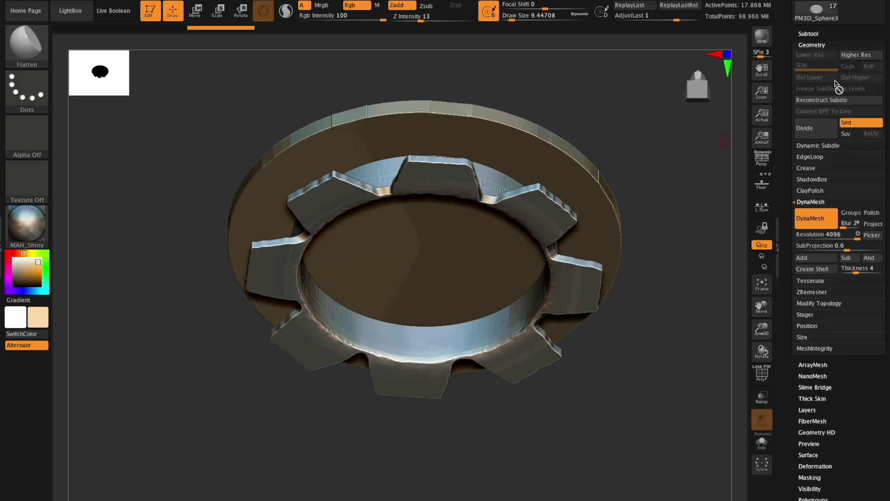
pyautogui.click(812, 34)
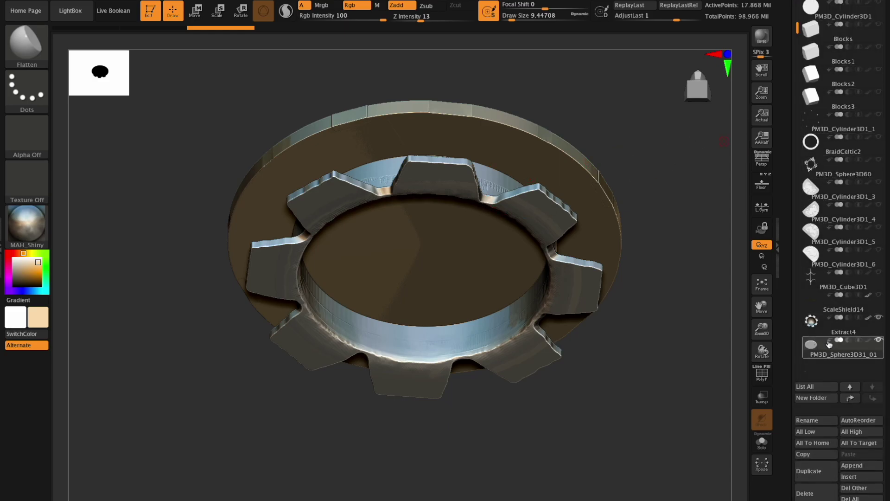
pyautogui.moveTo(825, 353)
pyautogui.scroll(-4, 832, 344)
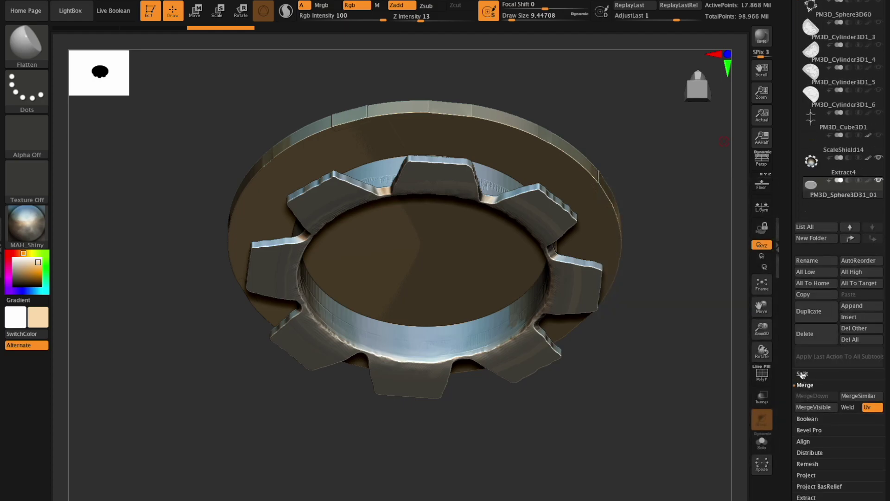
pyautogui.click(802, 374)
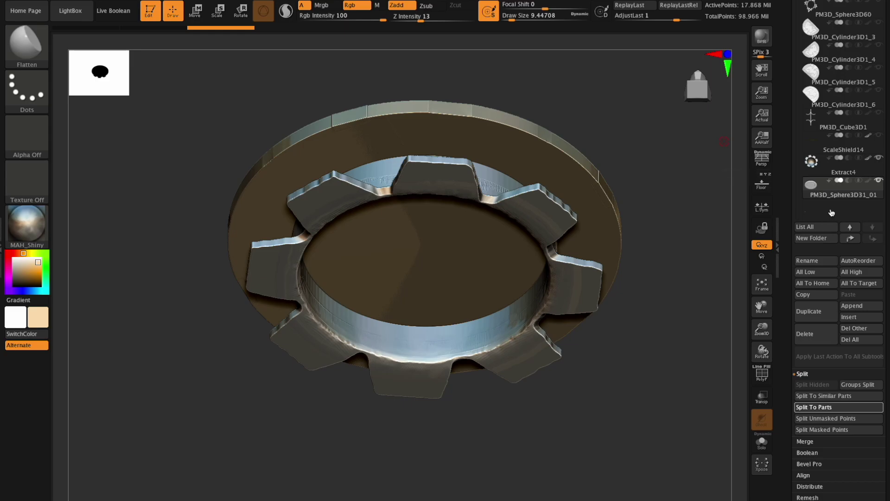
pyautogui.moveTo(821, 211)
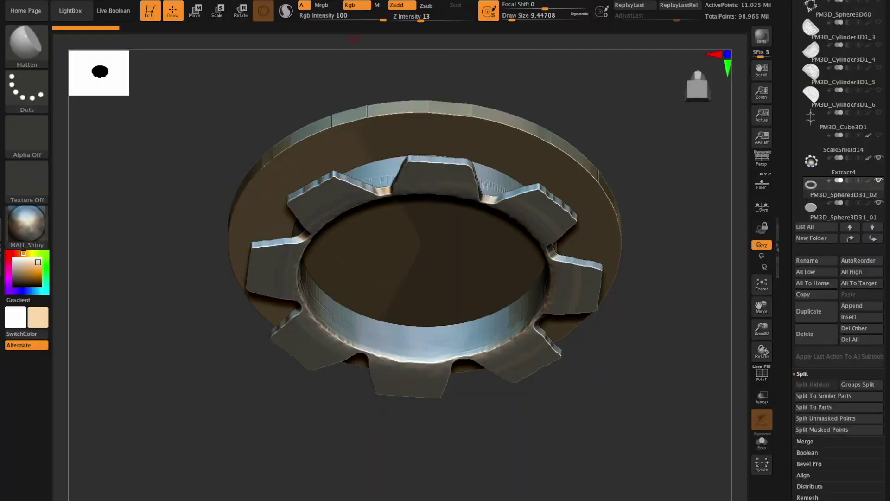
# Turn off the screensaver in the preferences
pyautogui.click(419, 1)
pyautogui.click(425, 333)
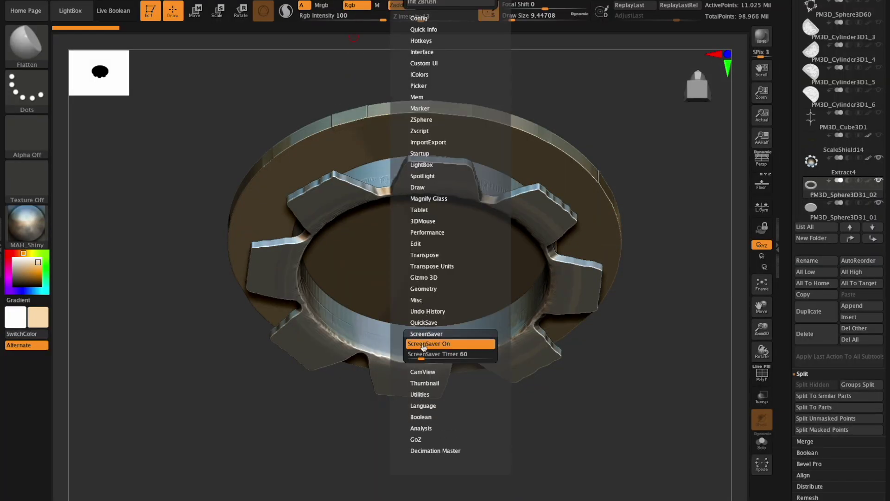
pyautogui.click(422, 343)
# Delete the leftover inner disc PM3D_Sphere3D31_01 and inspect the opening through the toothed ring
pyautogui.click(857, 212)
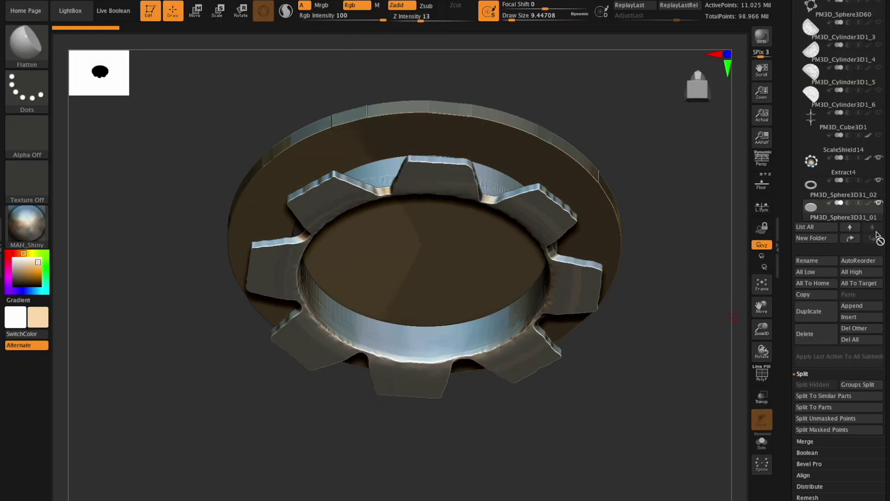
pyautogui.scroll(-3, 877, 235)
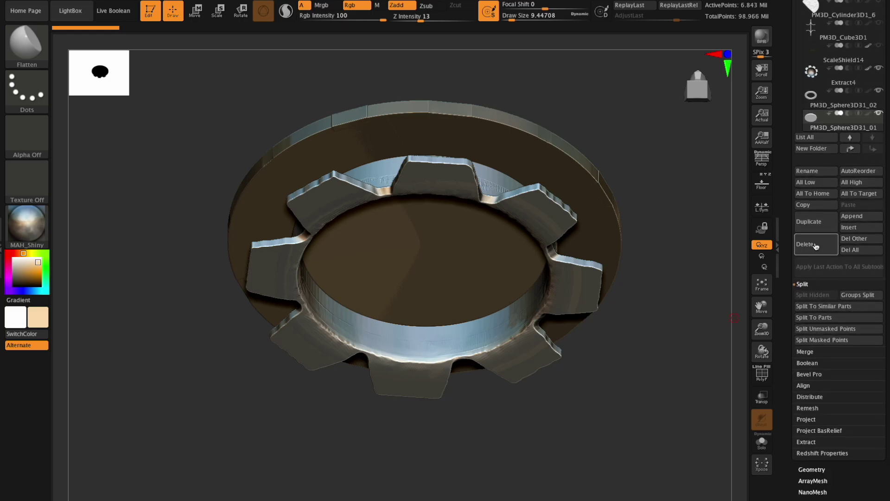
pyautogui.click(807, 246)
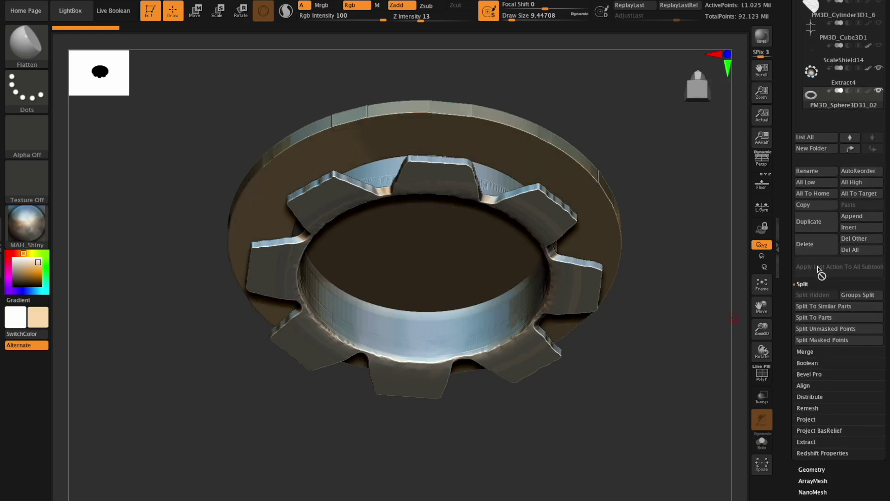
pyautogui.moveTo(762, 351)
pyautogui.mouseDown()
pyautogui.moveTo(772, 290)
pyautogui.moveTo(762, 351)
pyautogui.moveTo(773, 330)
pyautogui.moveTo(760, 309)
pyautogui.moveTo(746, 330)
pyautogui.moveTo(769, 371)
pyautogui.moveTo(762, 338)
pyautogui.mouseUp()
pyautogui.press('f')
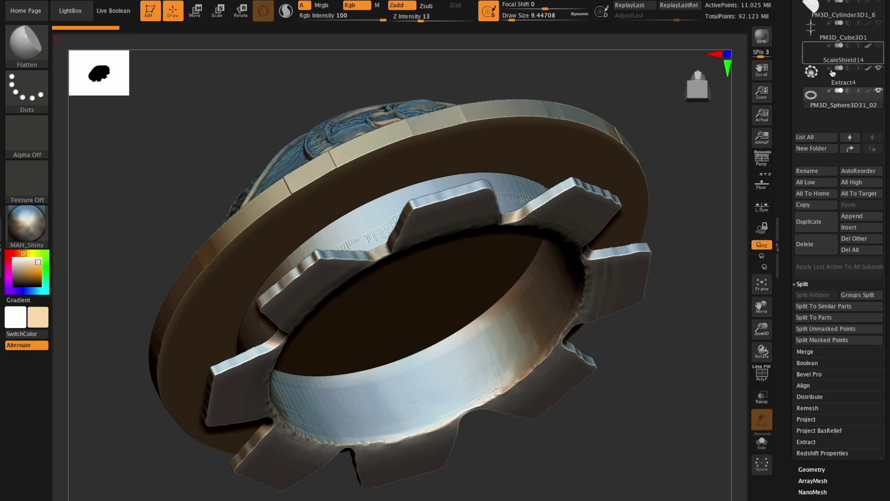
# Select the ornamented dome PM3D_Cylinder3D1_3 and move it to the end of the subtool list, below PM3D_Sphere3D31_02
pyautogui.click(843, 80)
pyautogui.scroll(5, 888, 139)
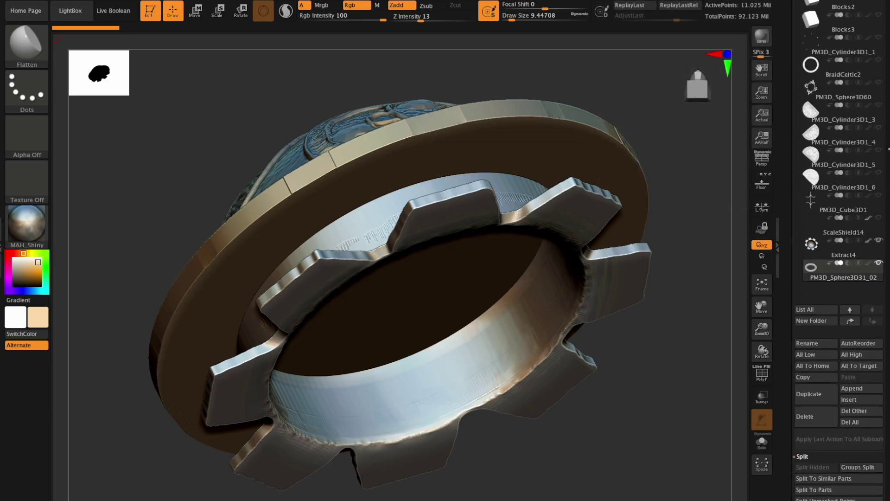
pyautogui.scroll(3, 888, 138)
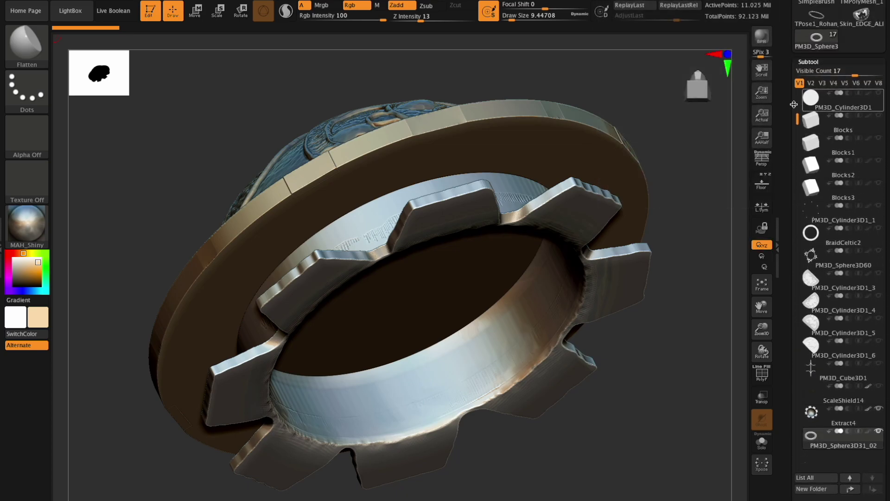
pyautogui.click(835, 103)
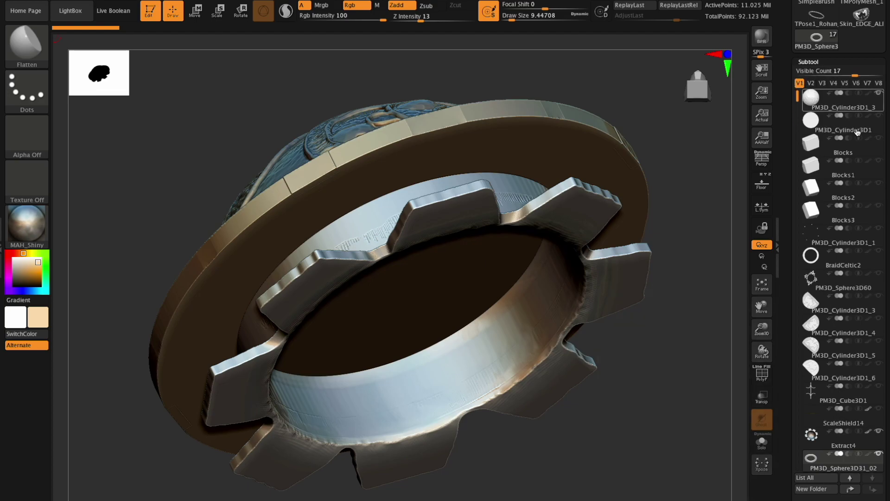
pyautogui.click(873, 489)
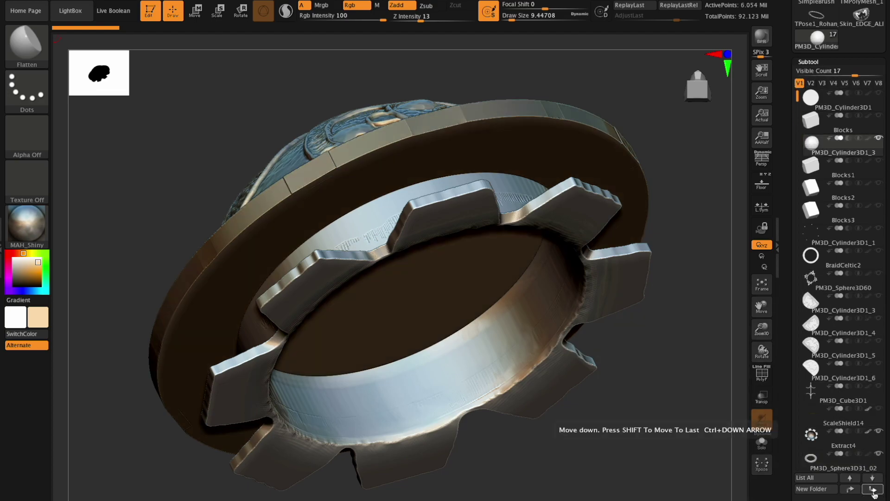
pyautogui.click(873, 490)
pyautogui.click(874, 489)
pyautogui.click(873, 489)
pyautogui.click(873, 490)
pyautogui.click(873, 489)
pyautogui.click(873, 490)
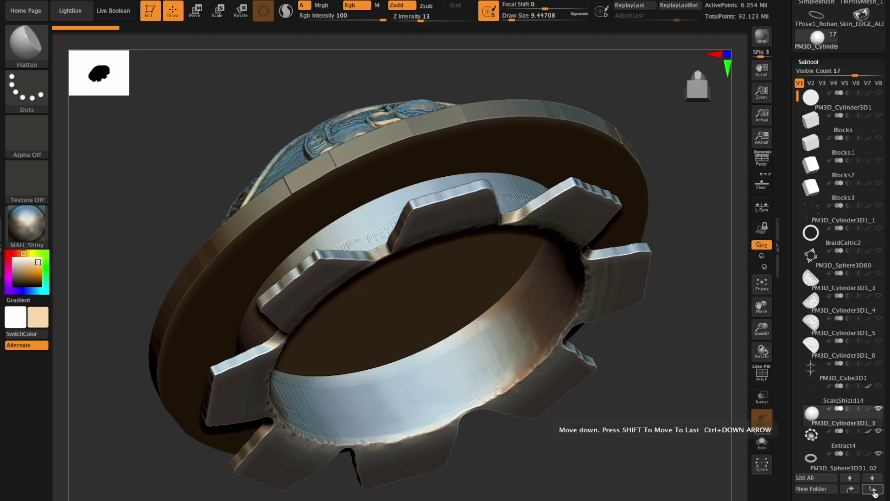
pyautogui.click(874, 489)
pyautogui.click(873, 489)
# Select the disc PM3D_Sphere3D31_03 and merge it down with the ornamented dome below it
pyautogui.scroll(-5, 834, 279)
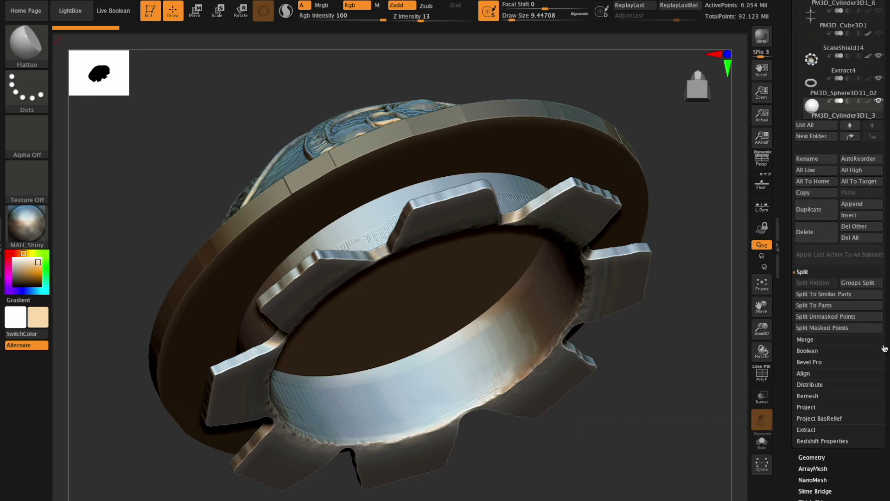
pyautogui.click(824, 69)
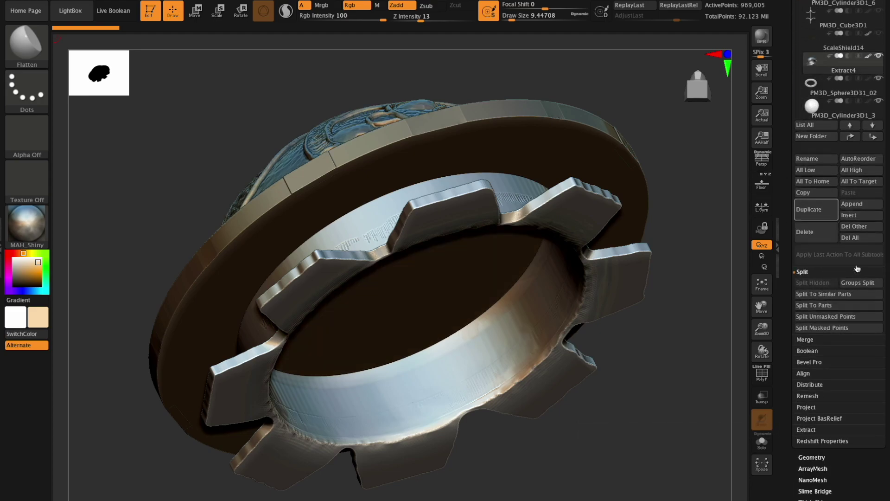
pyautogui.click(872, 125)
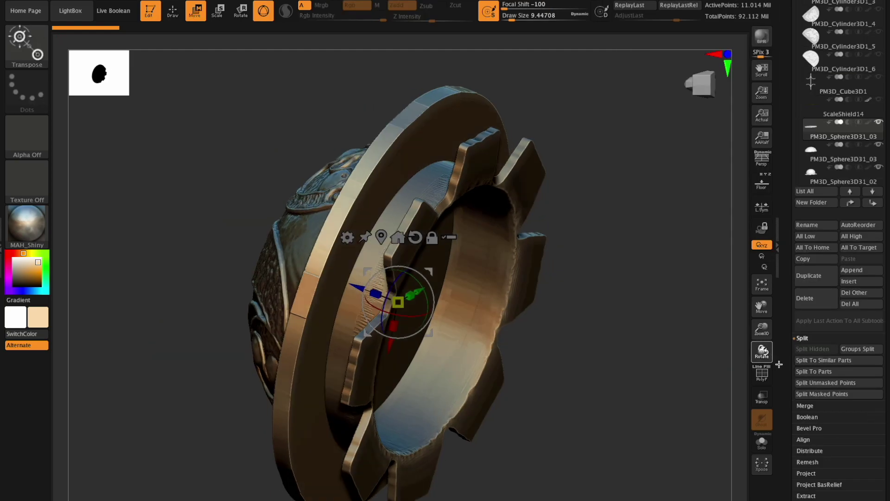
pyautogui.moveTo(763, 353); pyautogui.dragTo(792, 363)
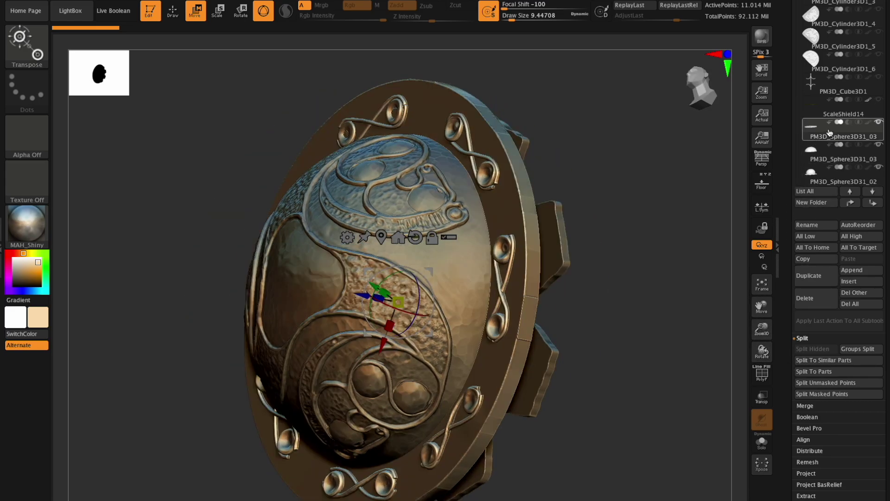
pyautogui.moveTo(824, 131)
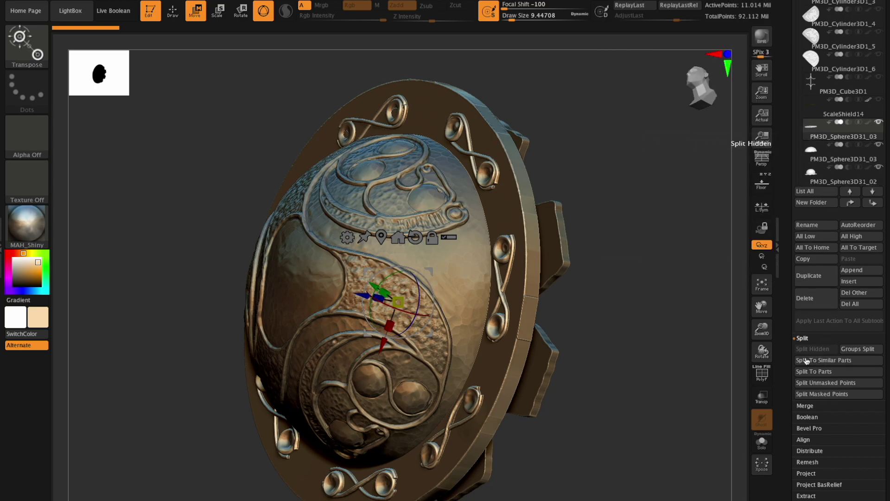
pyautogui.click(806, 404)
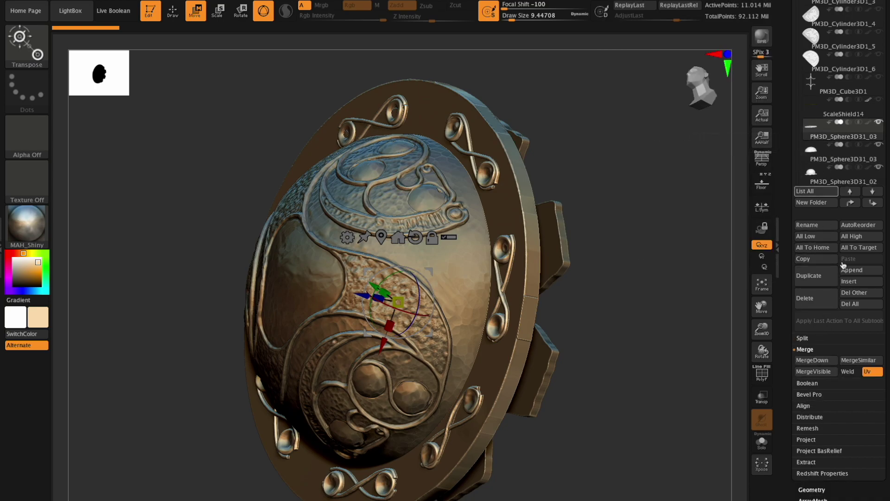
pyautogui.click(806, 362)
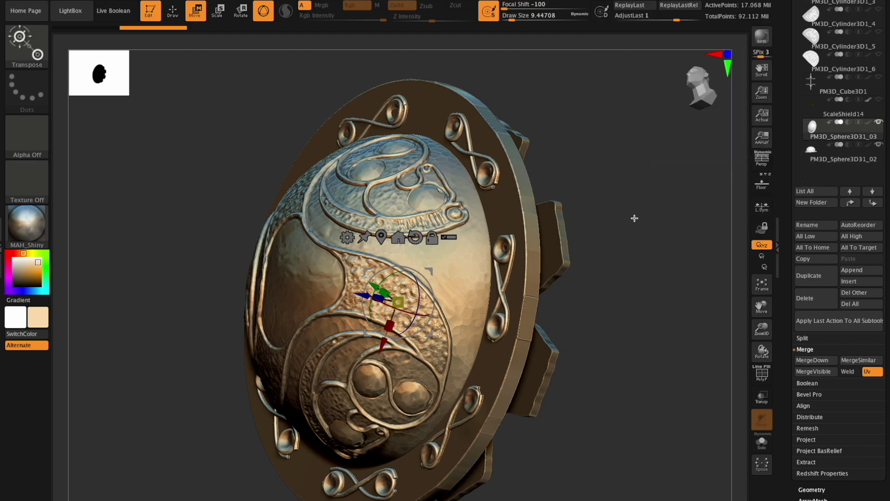
# Fuse the merged disc and dome into one mesh with DynaMesh at resolution 4096 and check the back
pyautogui.press('ctrl')
pyautogui.click(821, 488)
pyautogui.click(810, 251)
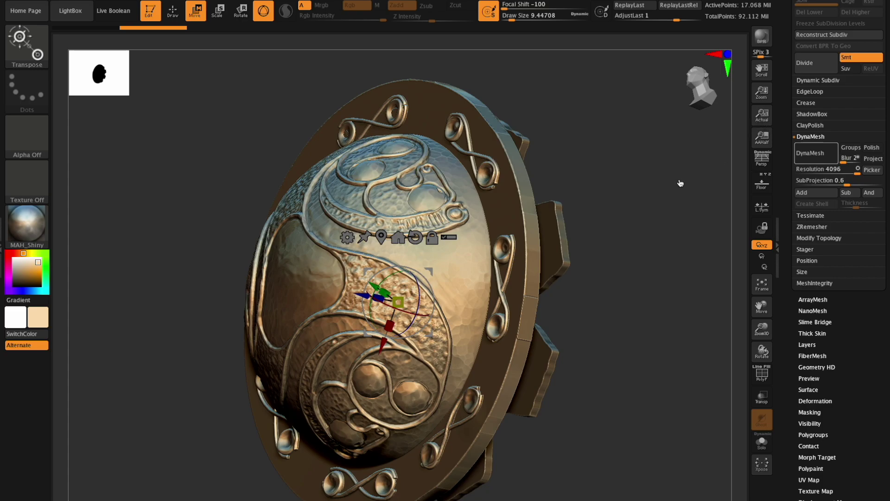
pyautogui.hotkey('alt', 'd')
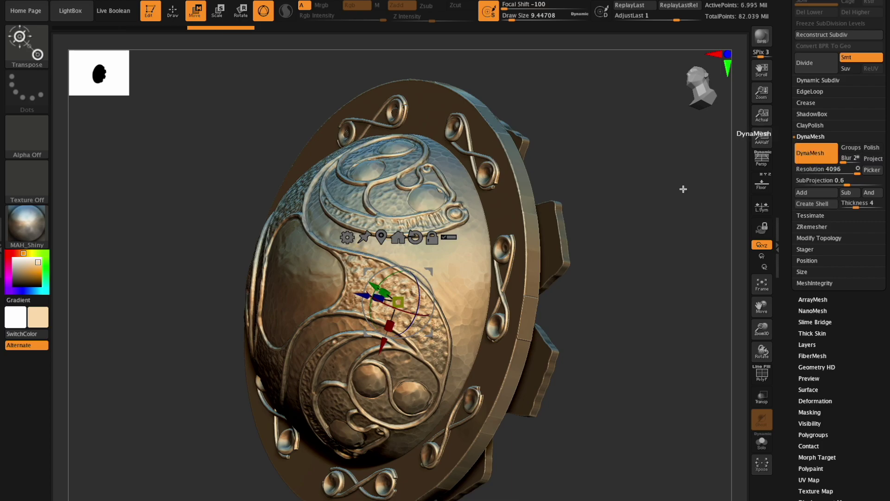
pyautogui.moveTo(762, 351); pyautogui.dragTo(728, 316)
# Duplicate the toothed ring PM3D_Sphere3D31_02 and hide the copy, keeping the original selected
pyautogui.moveTo(885, 70); pyautogui.dragTo(885, 114)
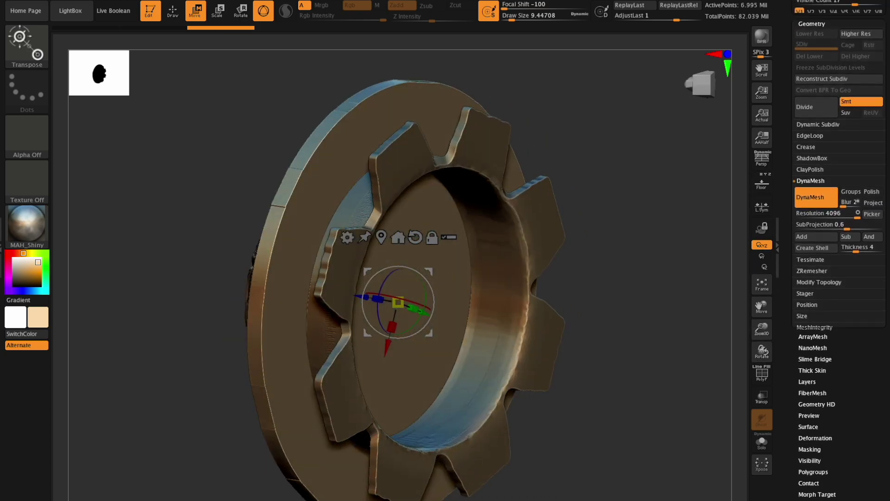
pyautogui.scroll(3, 839, 232)
pyautogui.click(827, 351)
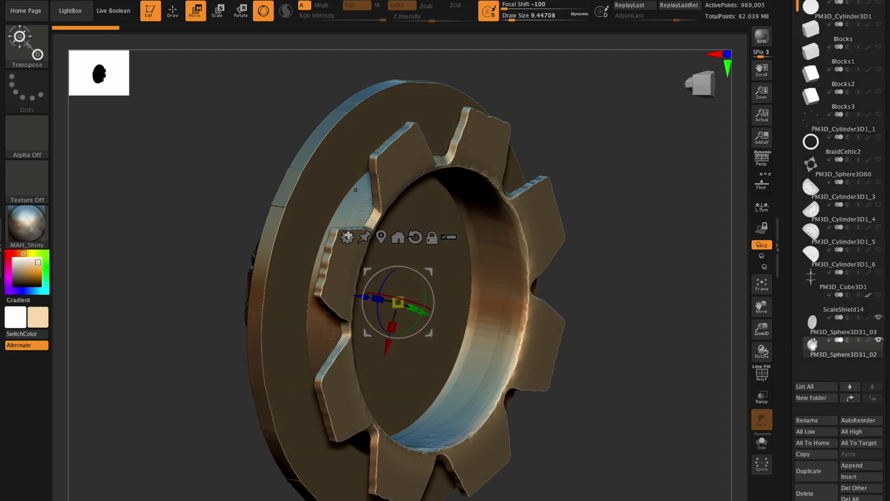
pyautogui.scroll(-5, 865, 250)
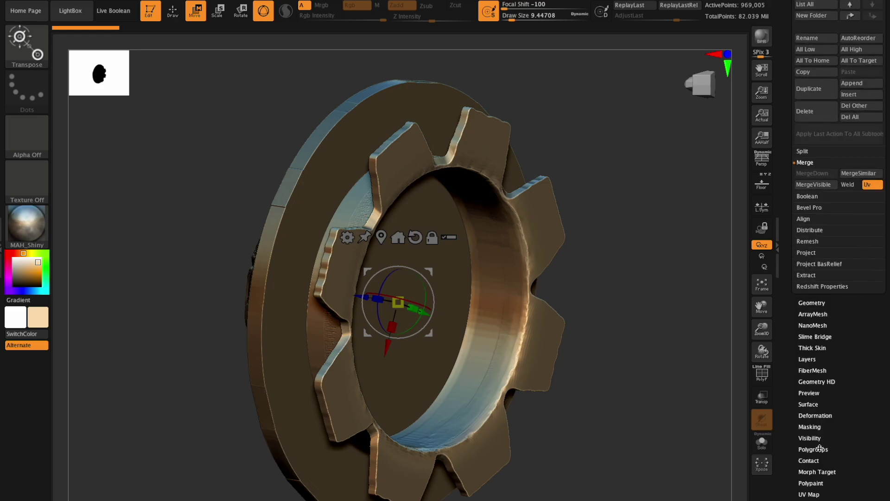
pyautogui.click(819, 415)
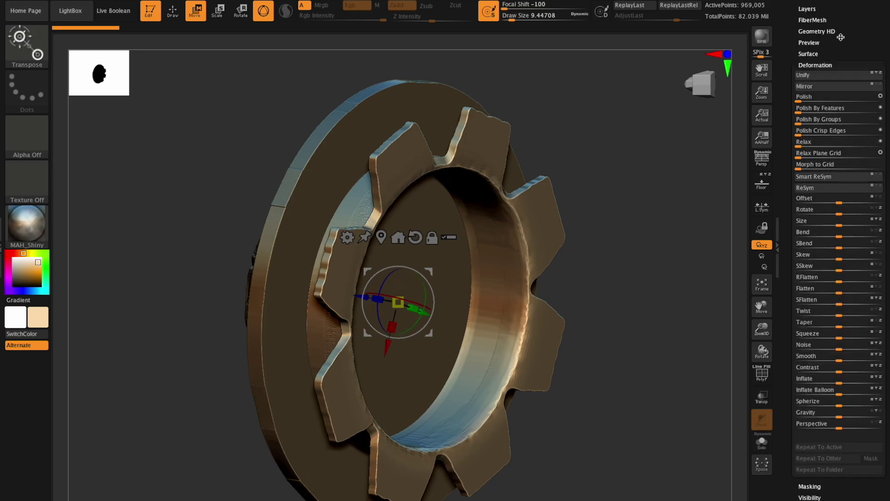
pyautogui.scroll(10, 841, 37)
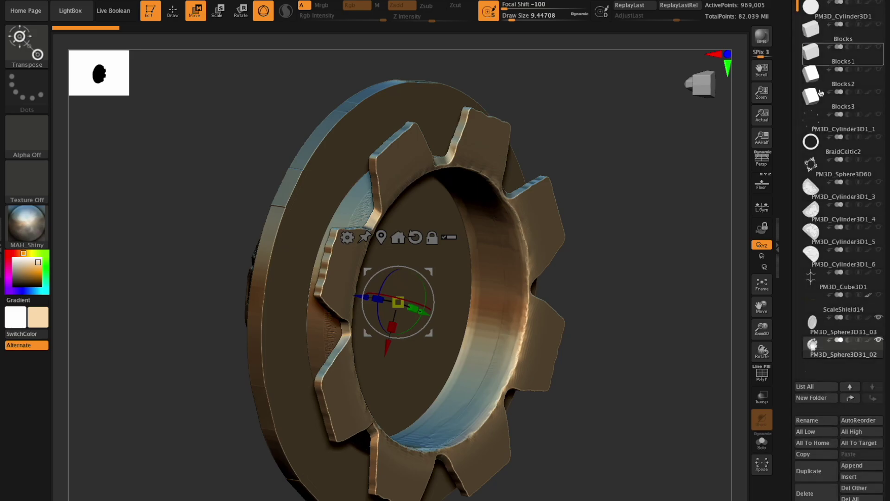
pyautogui.click(810, 470)
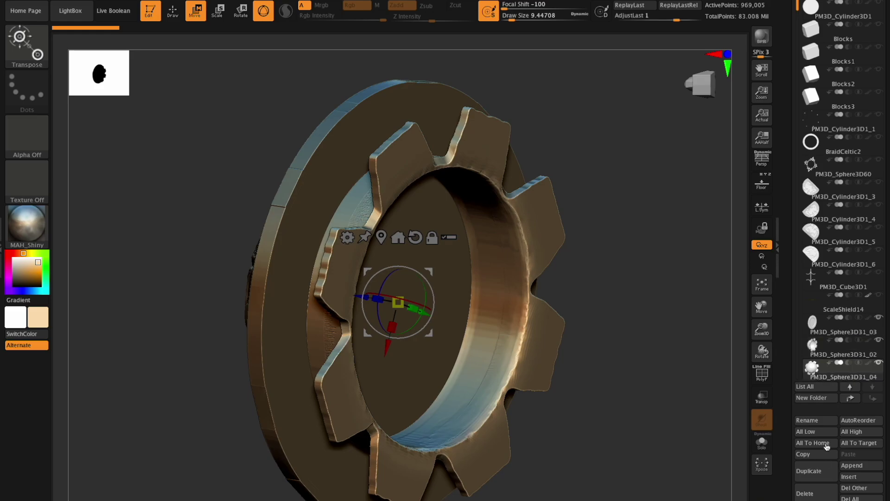
pyautogui.click(879, 362)
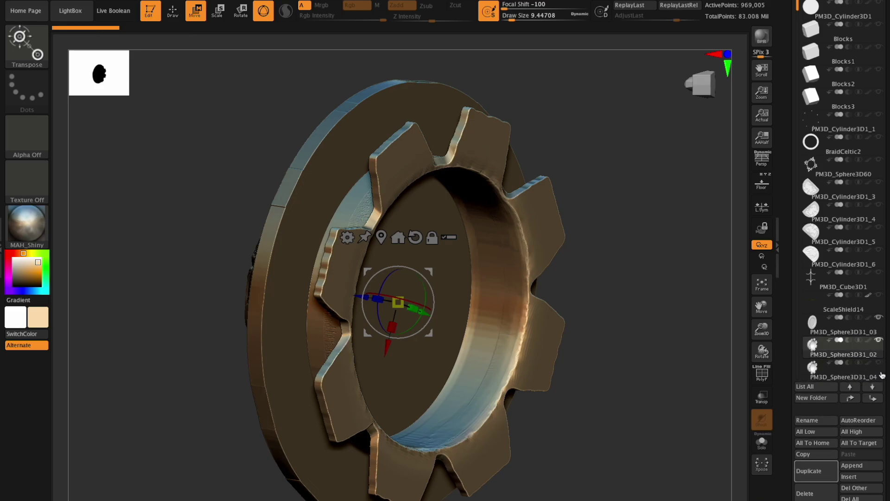
# Try a slight Inflate deformation on the toothed ring and undo it
pyautogui.scroll(-15, 881, 375)
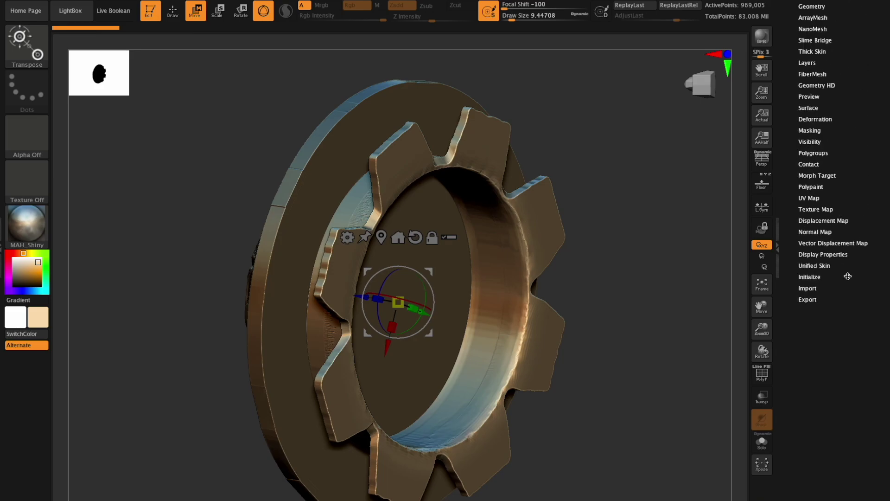
pyautogui.click(816, 120)
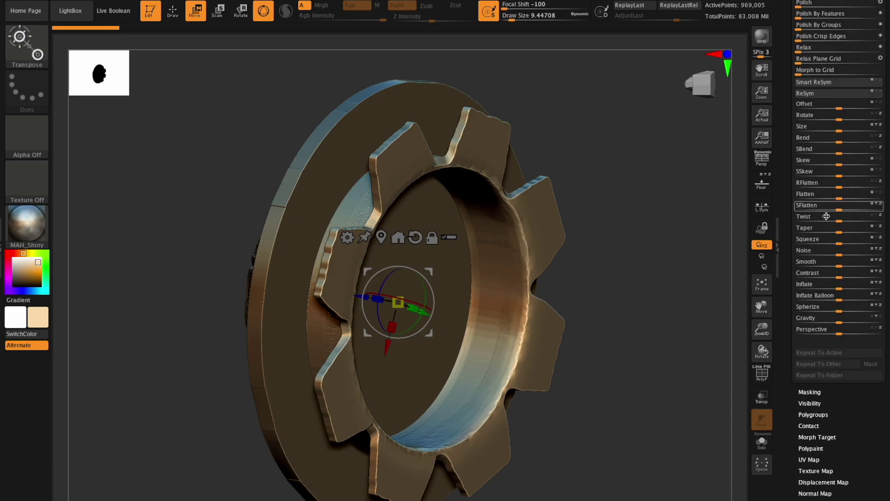
pyautogui.moveTo(839, 284); pyautogui.dragTo(842, 289)
pyautogui.hotkey('ctrl', 'z')
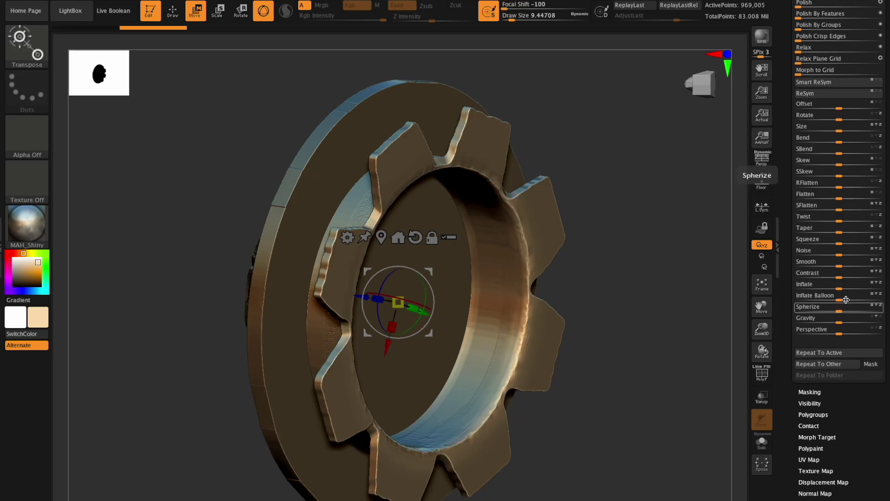
# Inspect the toothed ring's gap against the disc up close and turn on transparent display of the other subtools
pyautogui.moveTo(761, 325); pyautogui.dragTo(750, 353)
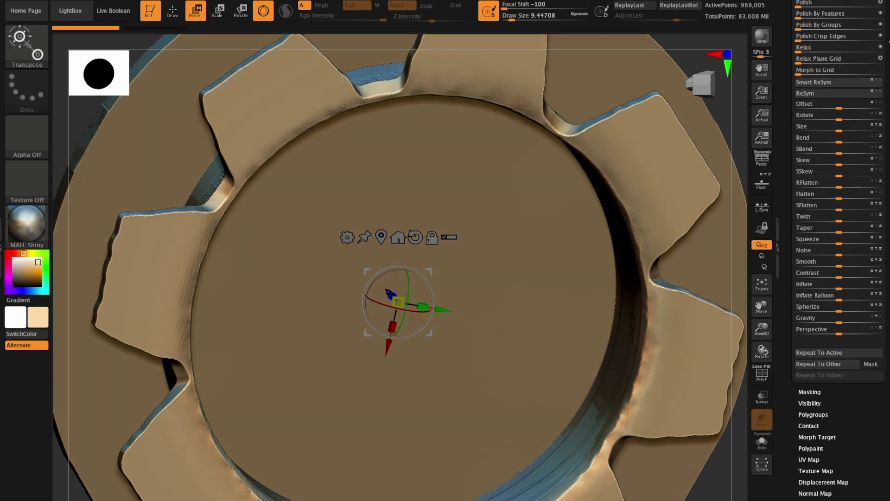
pyautogui.scroll(6, 819, 13)
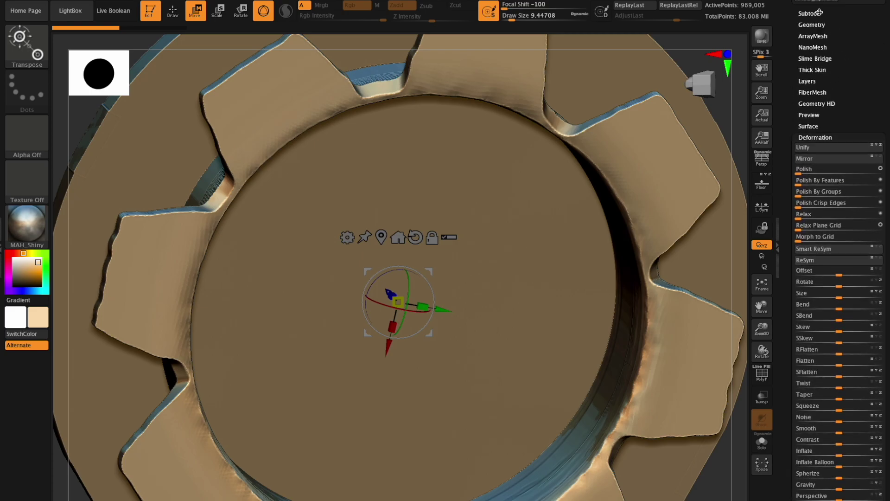
pyautogui.click(820, 13)
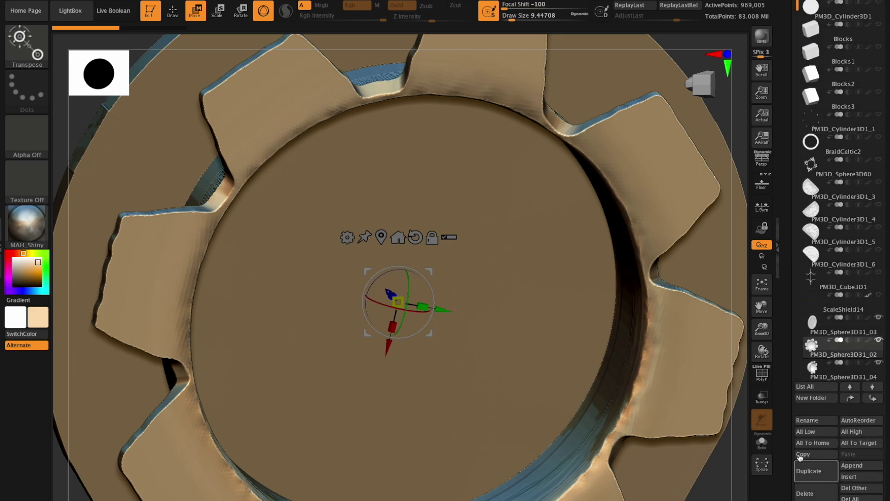
pyautogui.click(761, 397)
pyautogui.moveTo(840, 330)
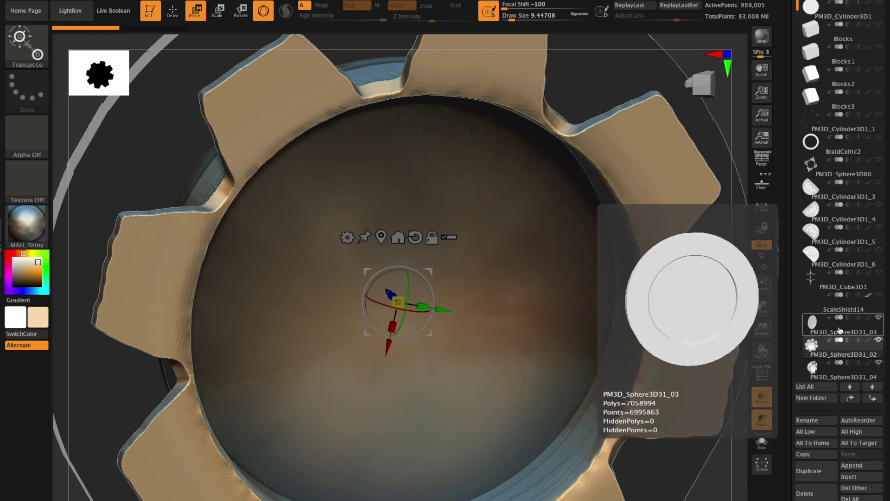
# Inflate the toothed ring by 4 with the Inflate deformation and check its teeth up close
pyautogui.scroll(-5, 875, 213)
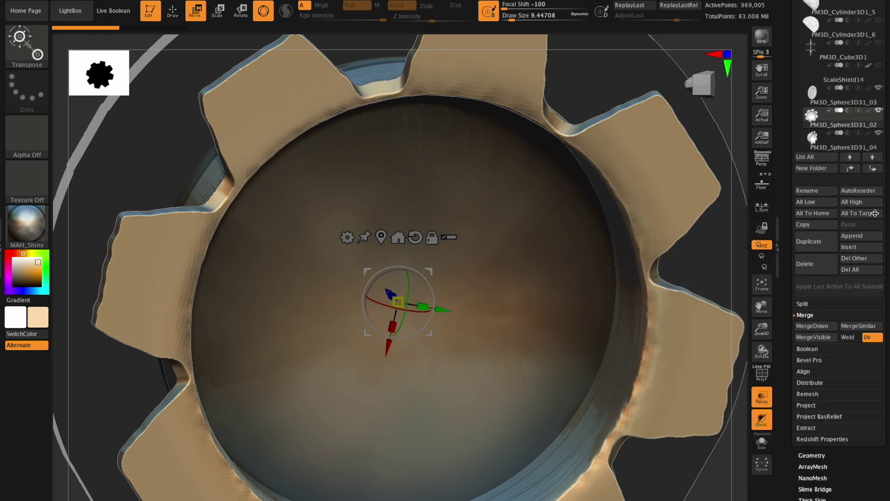
pyautogui.scroll(-9, 875, 214)
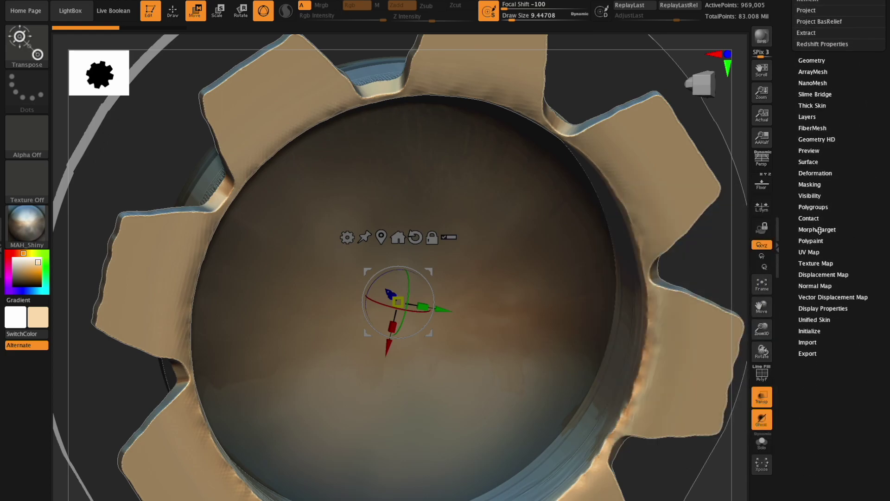
pyautogui.click(813, 174)
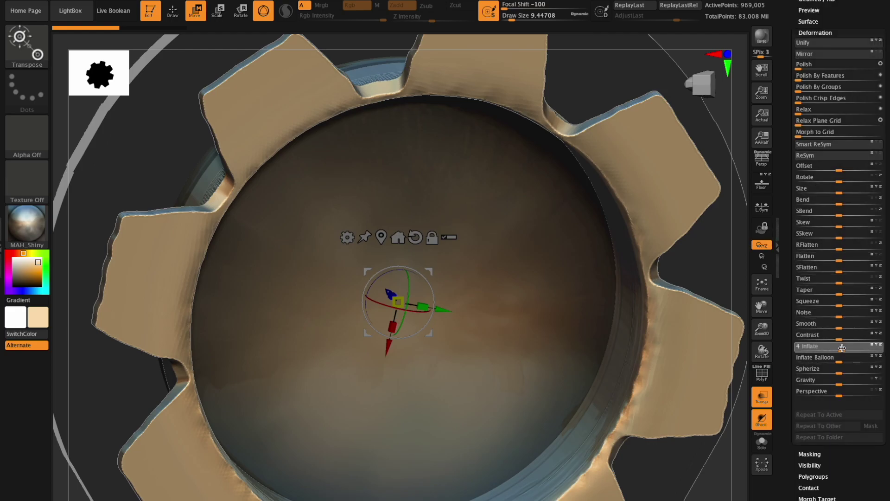
pyautogui.moveTo(842, 348); pyautogui.dragTo(842, 348)
pyautogui.moveTo(762, 306); pyautogui.dragTo(887, 373)
pyautogui.moveTo(764, 329)
pyautogui.mouseDown()
pyautogui.moveTo(762, 342)
pyautogui.moveTo(766, 323)
pyautogui.moveTo(754, 323)
pyautogui.mouseUp()
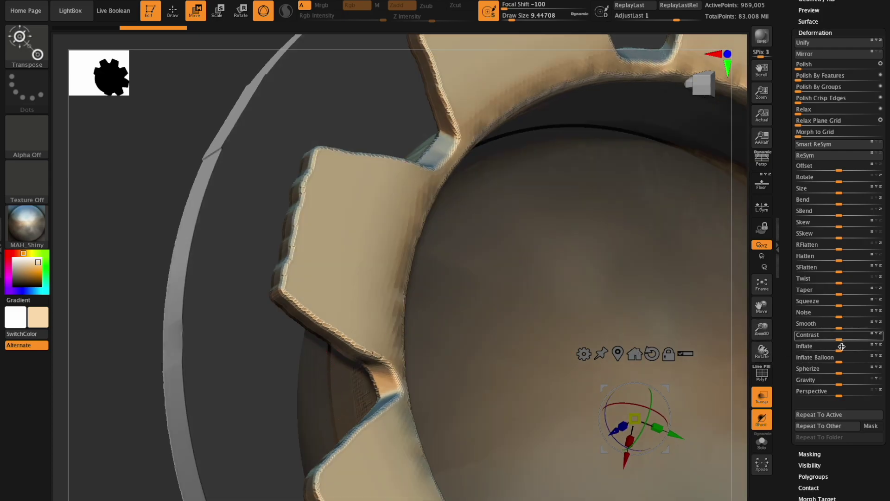
pyautogui.moveTo(842, 351)
pyautogui.mouseDown()
pyautogui.moveTo(835, 349)
pyautogui.moveTo(843, 350)
pyautogui.mouseUp()
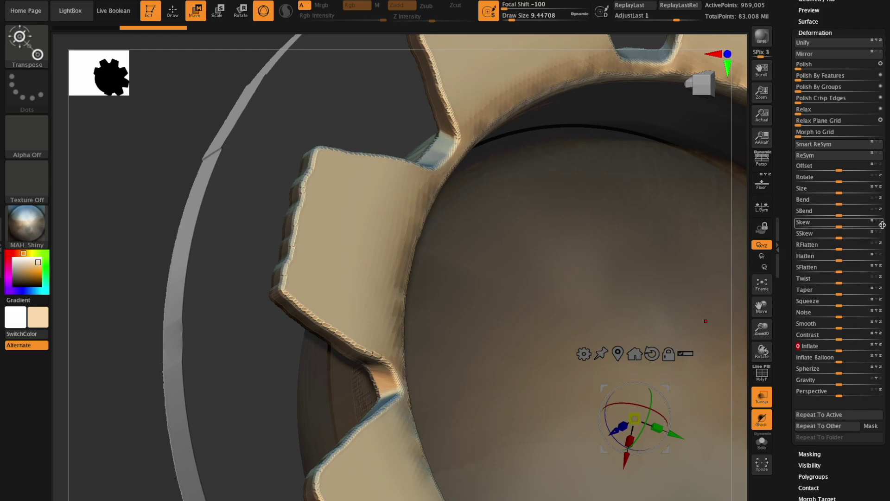
# Set the inflated toothed ring PM3D_Sphere3D31_02 to subtraction mode in the subtool list
pyautogui.scroll(4, 835, 222)
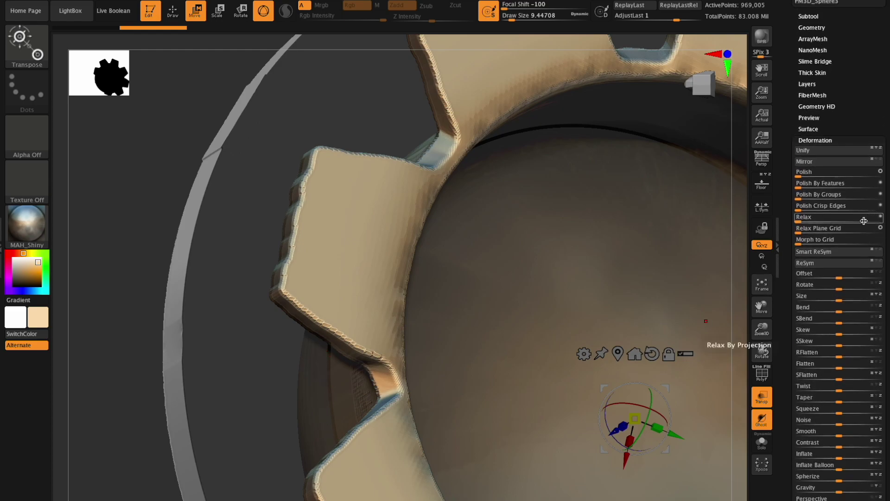
pyautogui.scroll(2, 849, 135)
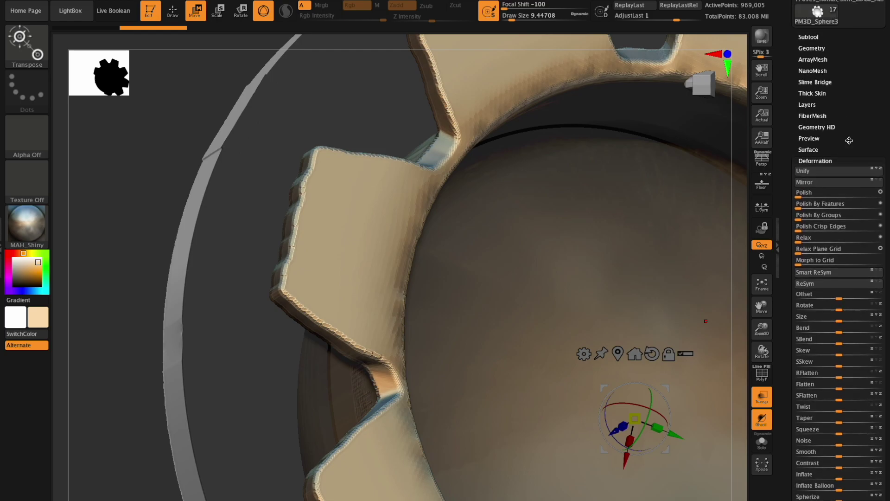
pyautogui.click(815, 35)
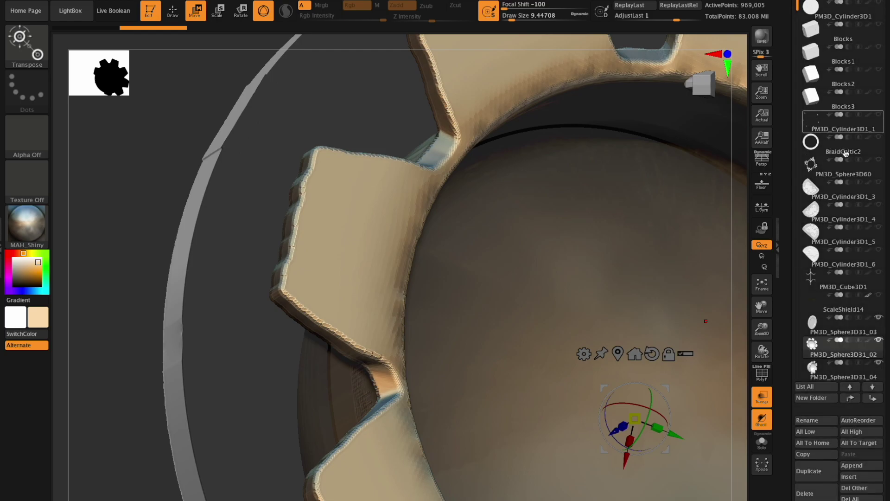
pyautogui.scroll(-5, 887, 268)
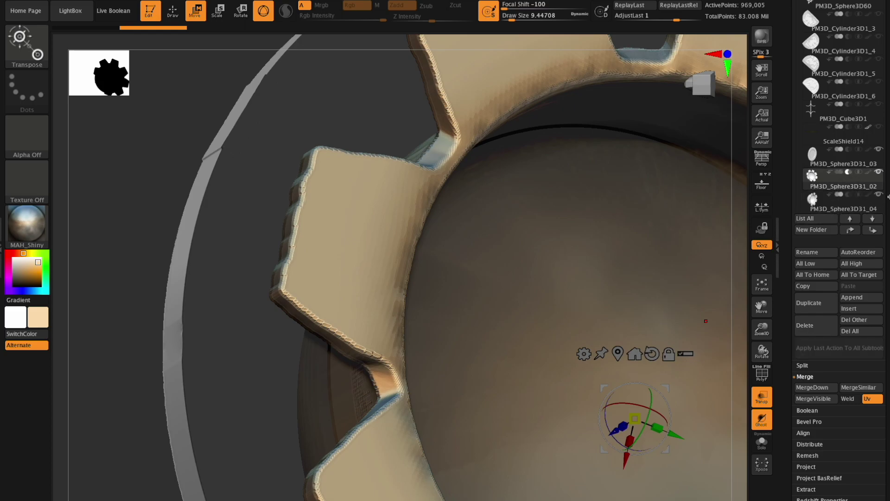
# Remesh the toothed ring with DynaMesh at resolution 1344 and open its polygroup options
pyautogui.scroll(-8, 829, 285)
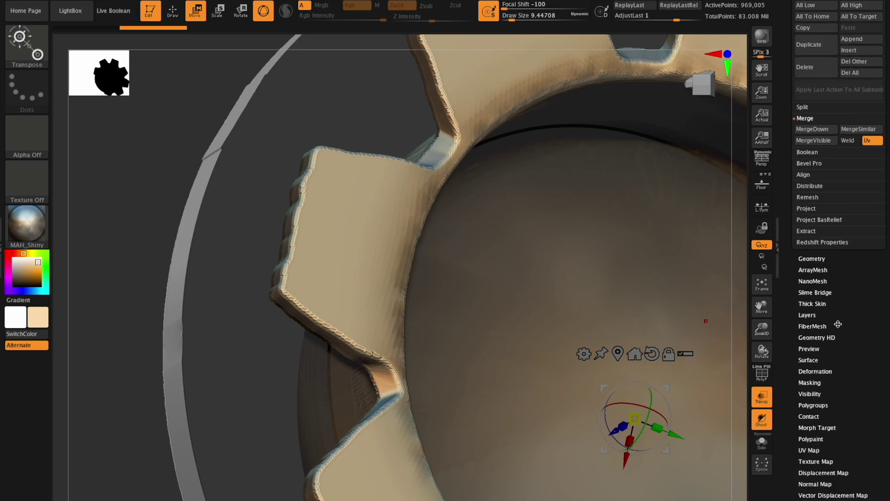
pyautogui.click(811, 258)
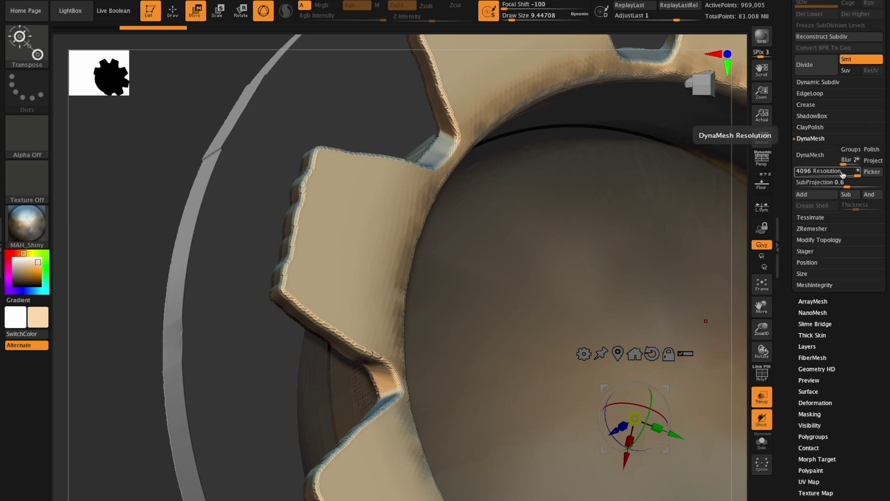
pyautogui.moveTo(843, 174); pyautogui.dragTo(833, 175)
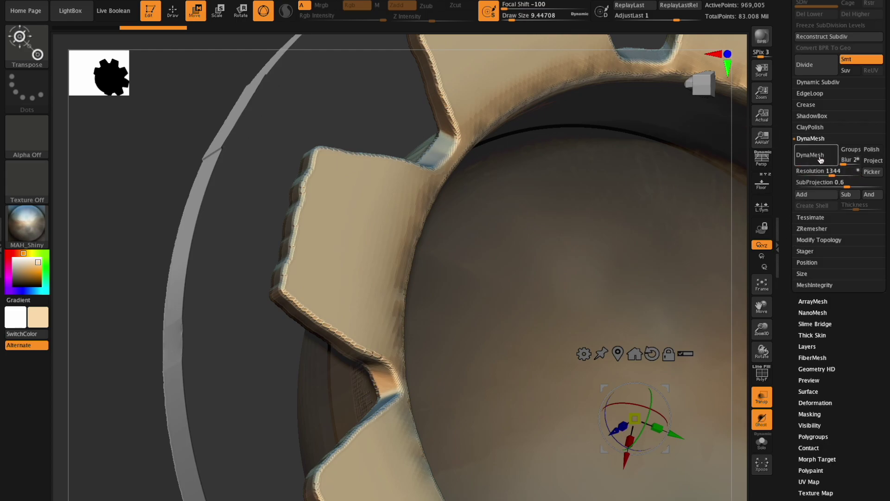
pyautogui.click(817, 155)
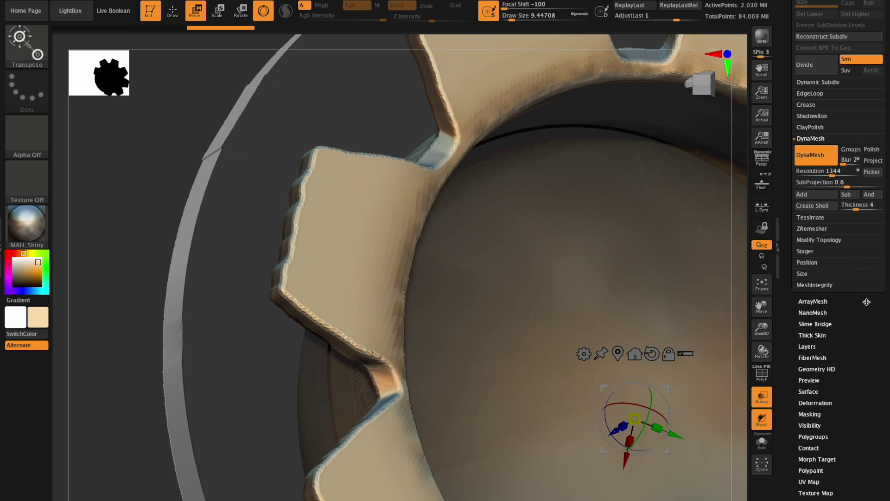
pyautogui.scroll(-5, 824, 278)
pyautogui.click(813, 280)
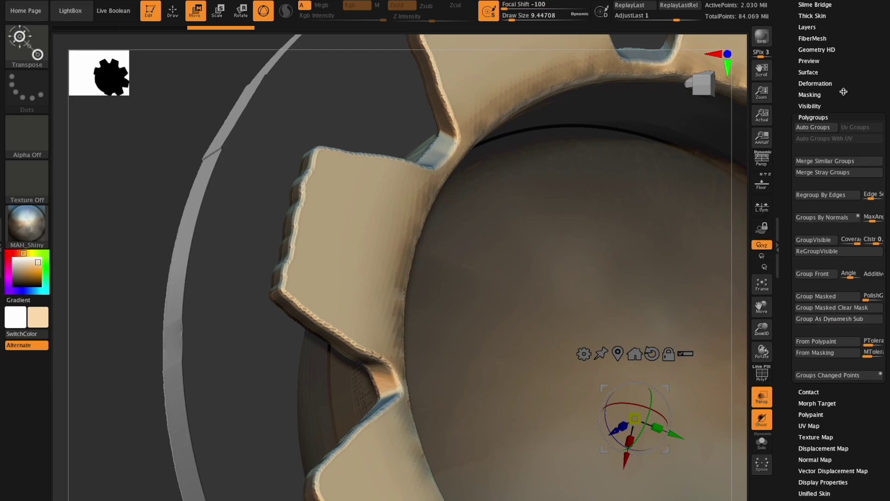
# Select the disc PM3D_Sphere3D31_03 and merge it down with the subtractive toothed ring below it
pyautogui.moveTo(843, 92); pyautogui.dragTo(839, 288)
pyautogui.click(815, 154)
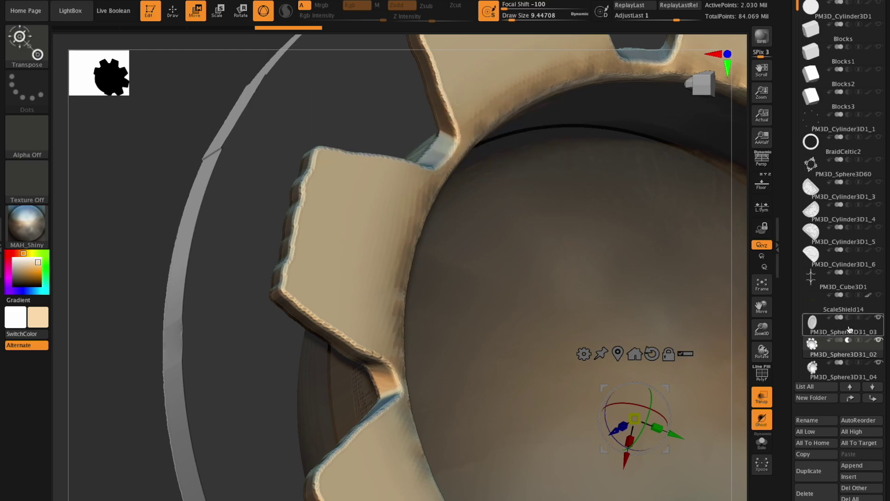
pyautogui.click(852, 330)
pyautogui.scroll(-10, 851, 278)
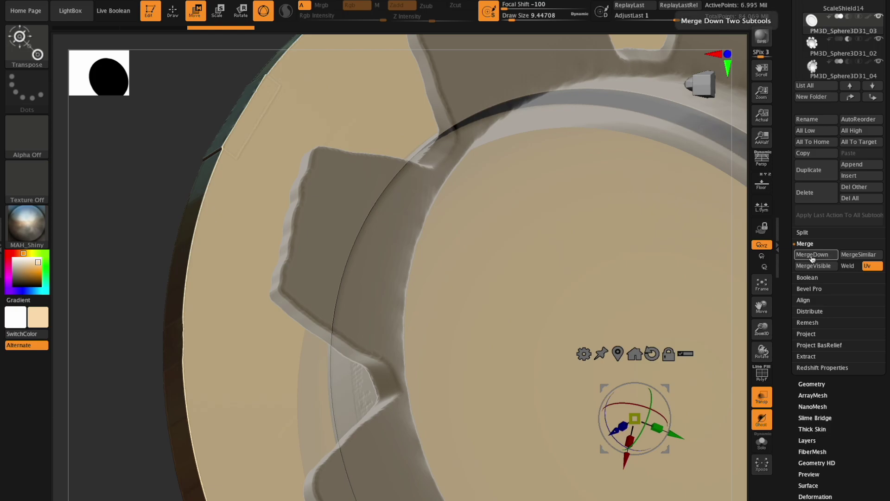
pyautogui.click(813, 258)
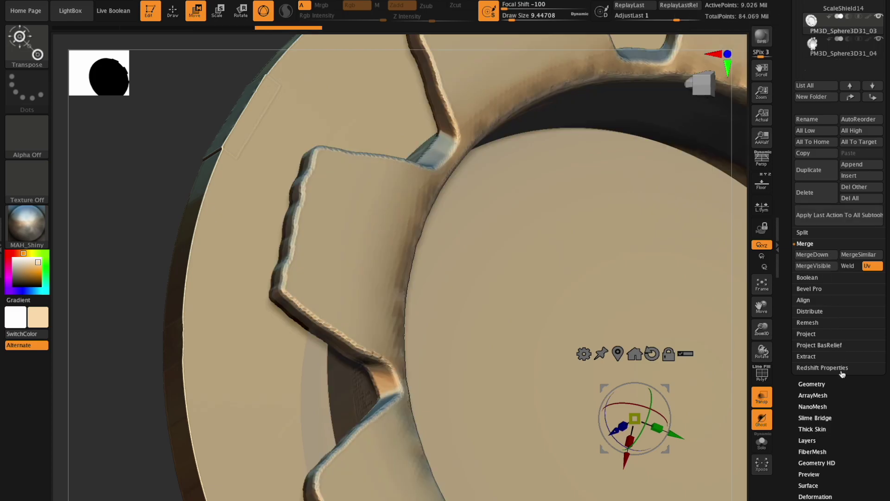
# Apply DynaMesh at resolution 4096 to cut the toothed ring out of the disc and inspect the underside
pyautogui.click(823, 382)
pyautogui.click(809, 156)
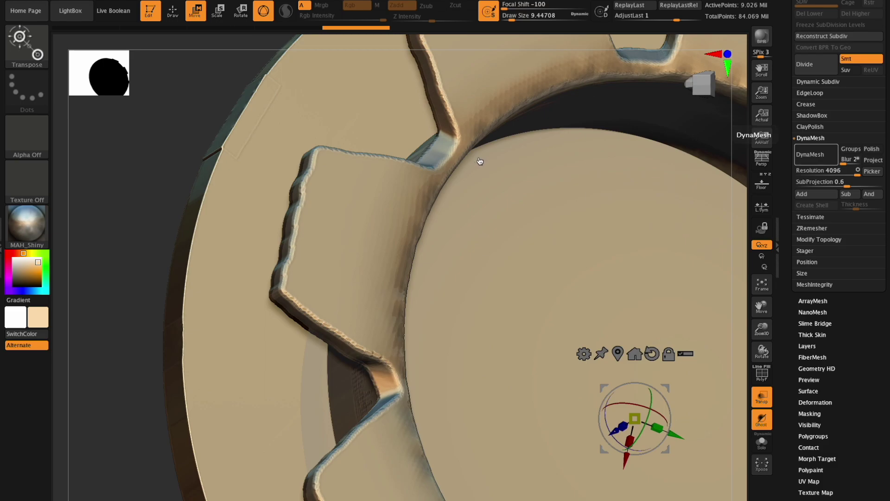
pyautogui.click(762, 286)
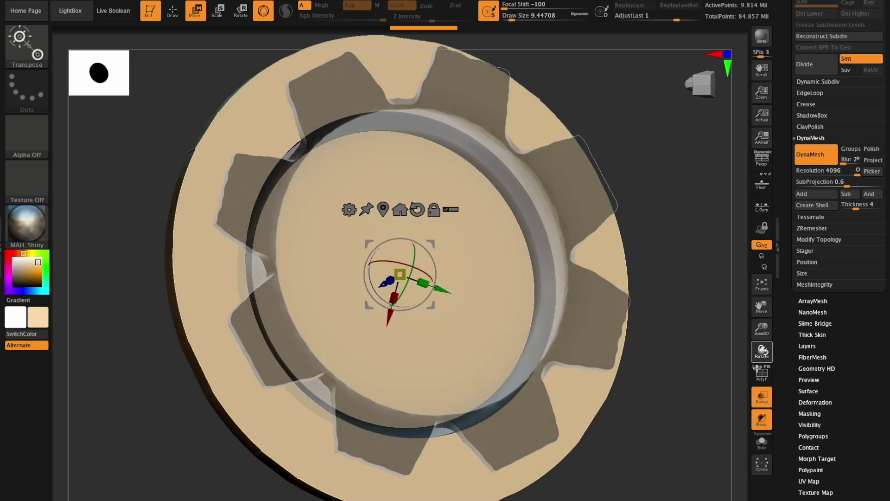
pyautogui.moveTo(762, 351); pyautogui.dragTo(774, 333)
# Split the cut mesh into its separate parts and delete the leftover inner dome piece PM3D_Sphere3D31_03
pyautogui.moveTo(884, 183); pyautogui.dragTo(883, 286)
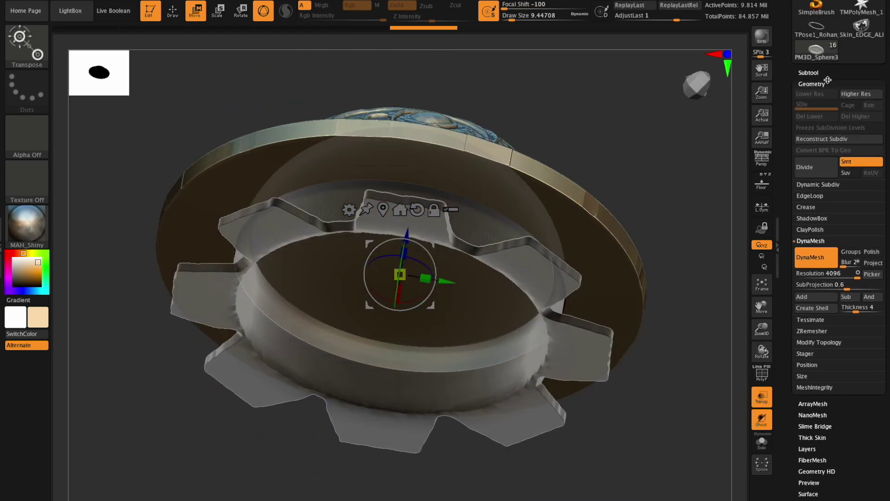
pyautogui.click(812, 74)
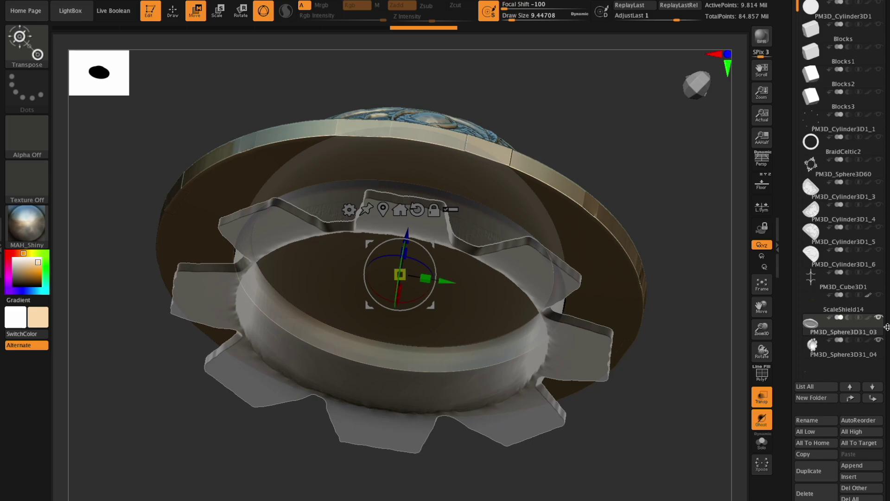
pyautogui.scroll(-5, 822, 331)
pyautogui.click(806, 420)
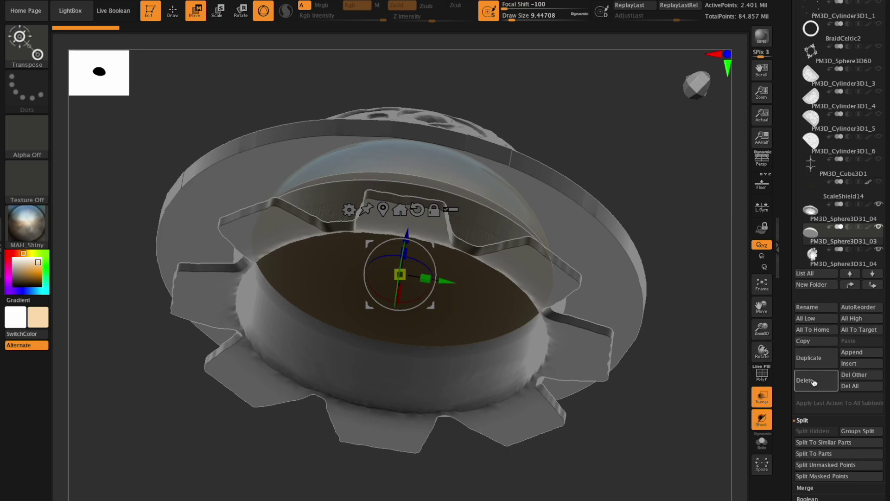
pyautogui.click(798, 381)
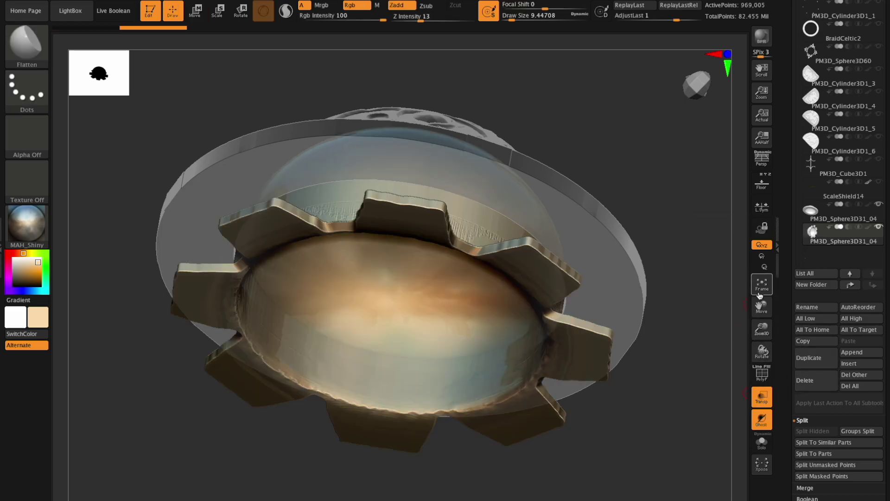
# Check the ring against the dome from several sides, show the hidden shield ScaleShield14 and select it
pyautogui.moveTo(760, 348); pyautogui.dragTo(752, 320)
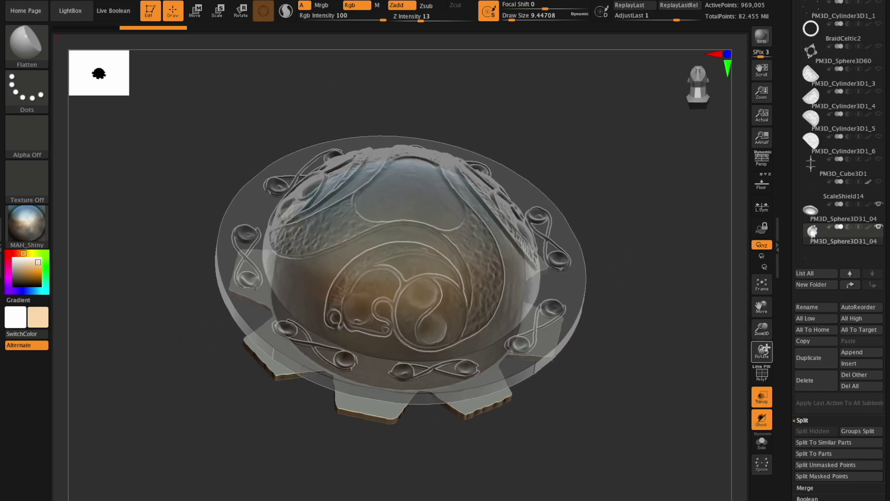
pyautogui.moveTo(762, 352); pyautogui.dragTo(762, 313)
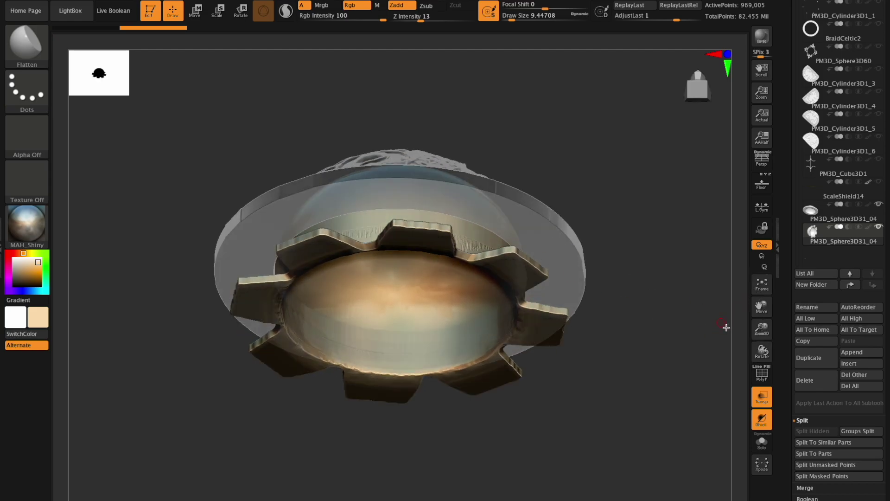
pyautogui.moveTo(762, 351)
pyautogui.mouseDown()
pyautogui.moveTo(761, 360)
pyautogui.moveTo(751, 325)
pyautogui.moveTo(769, 351)
pyautogui.mouseUp()
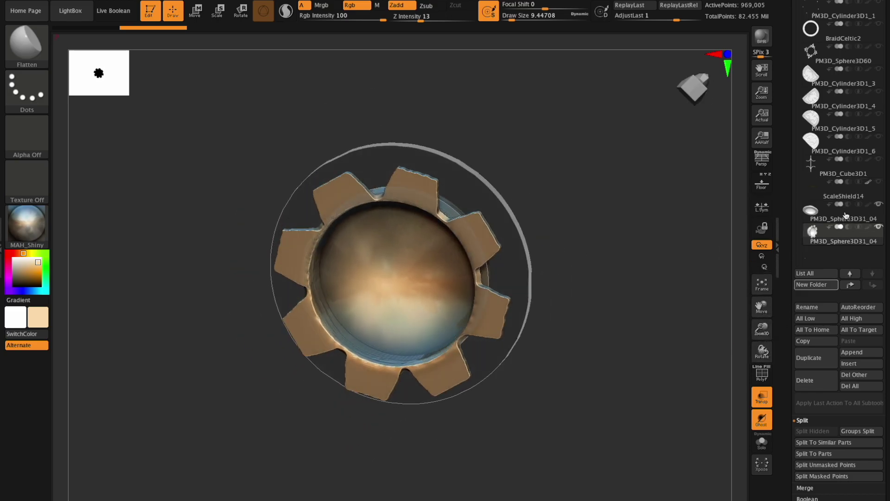
pyautogui.click(878, 183)
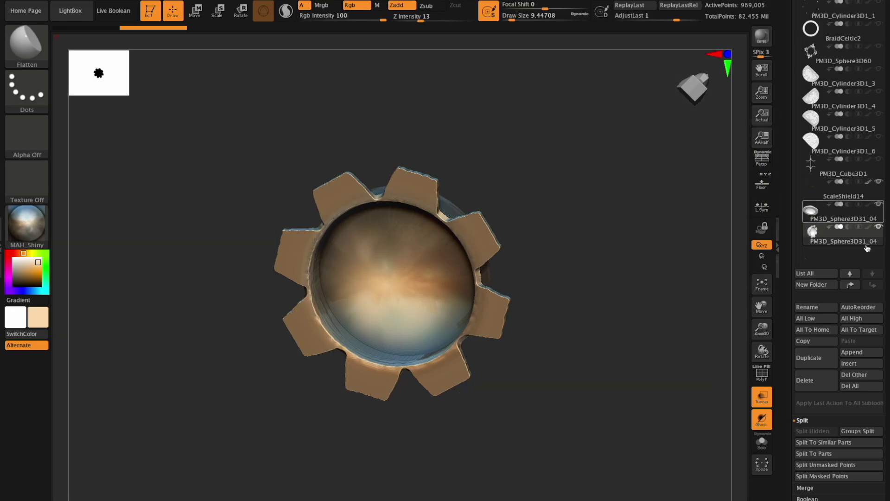
pyautogui.click(852, 193)
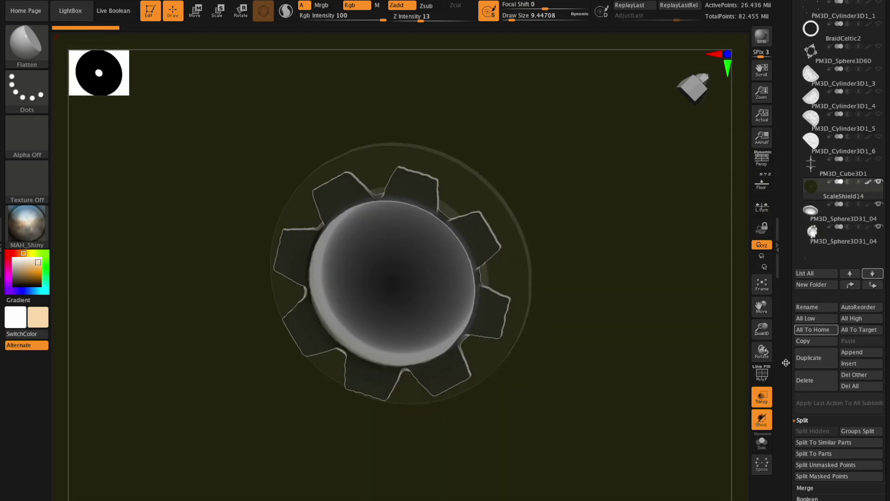
# Turn off transparency and show the hidden handle piece PM3D_Cube3D1 and the four edge clips PM3D_Cylinder3D1_3 to PM3D_Cylinder3D1_6
pyautogui.click(762, 398)
pyautogui.moveTo(761, 329); pyautogui.dragTo(735, 351)
pyautogui.click(879, 160)
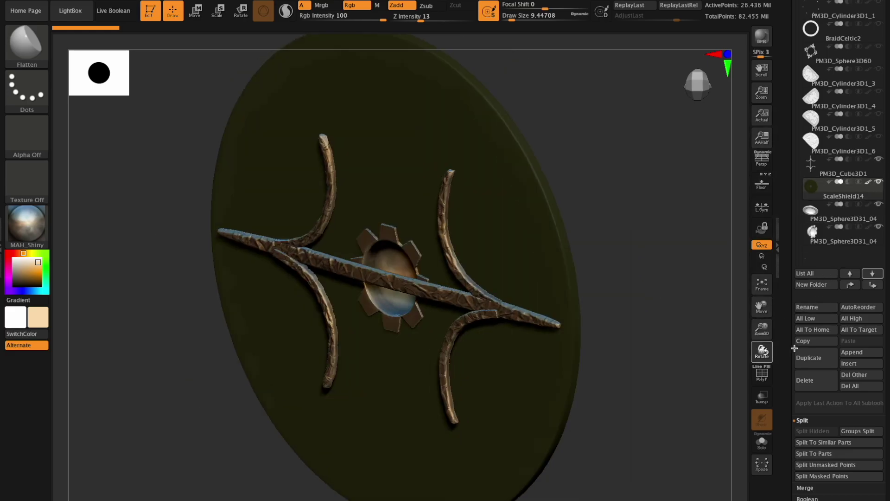
pyautogui.moveTo(792, 348); pyautogui.dragTo(793, 410)
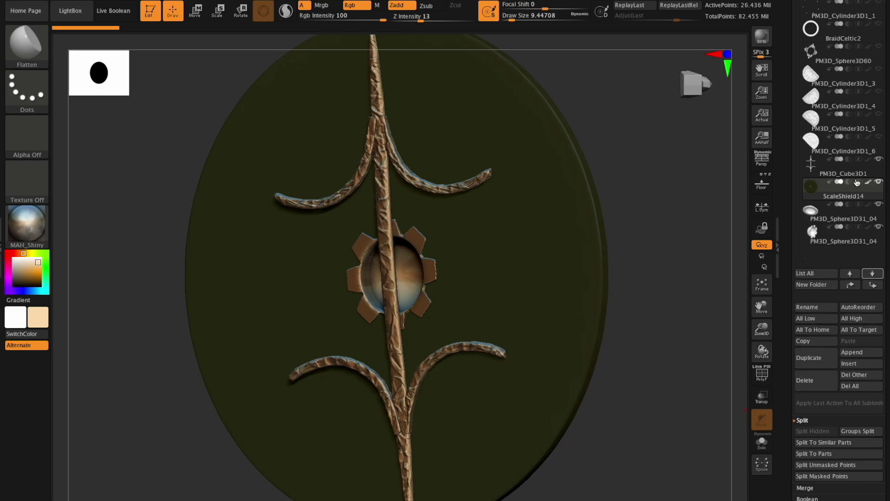
pyautogui.click(880, 138)
pyautogui.click(880, 116)
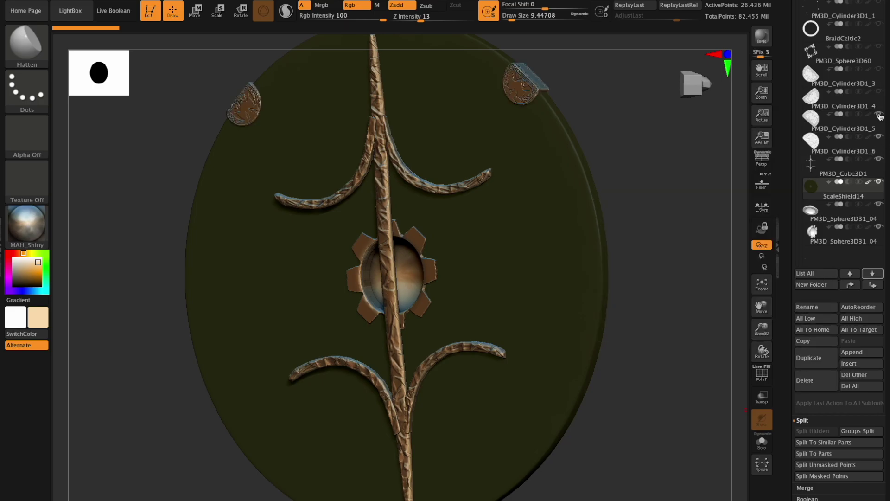
pyautogui.click(880, 93)
pyautogui.click(880, 71)
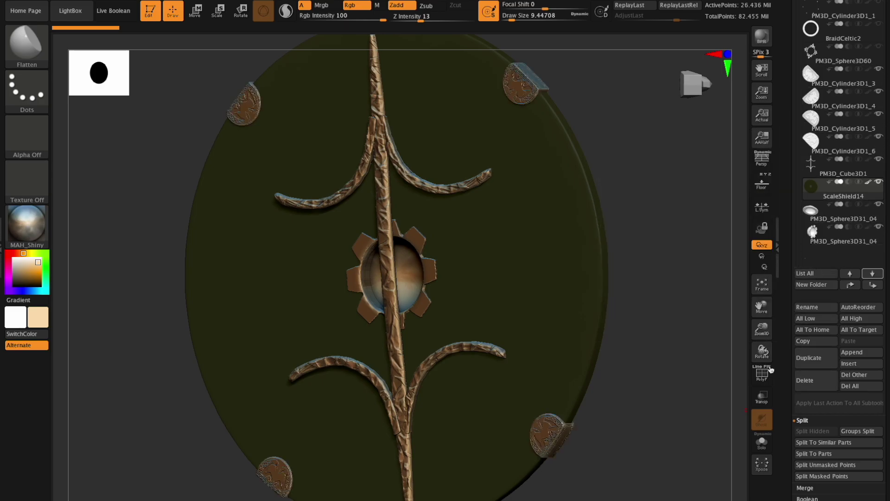
# Examine how the toothed ring, the handle piece and the edge clips sit on the shield, ending with a side view of one clip
pyautogui.moveTo(779, 347); pyautogui.dragTo(671, 339)
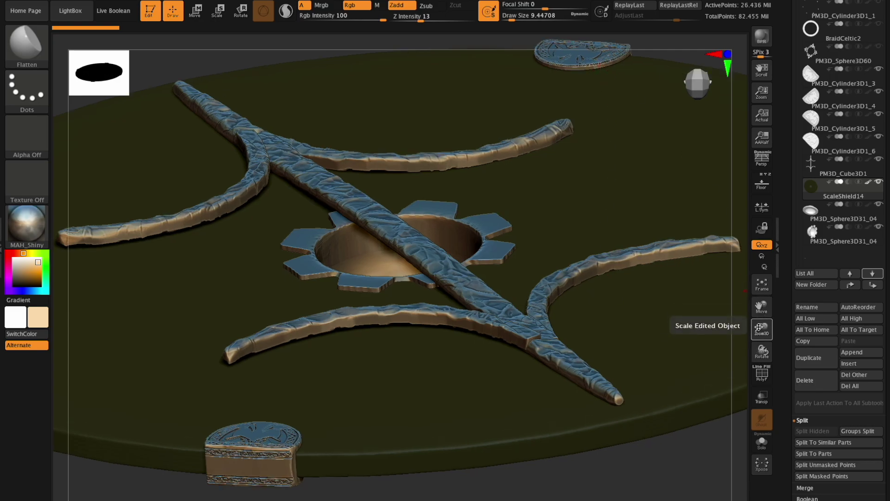
pyautogui.moveTo(762, 329); pyautogui.dragTo(765, 317)
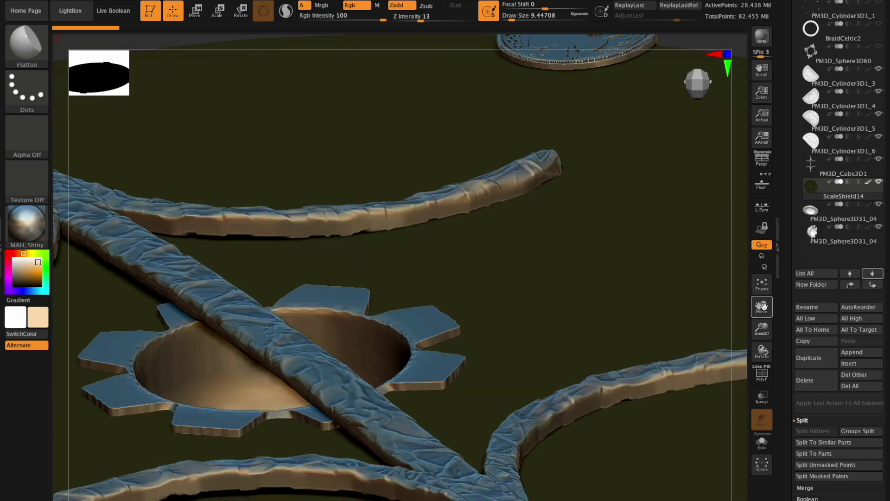
pyautogui.keyDown('alt'); pyautogui.moveTo(691, 406); pyautogui.dragTo(680, 420); pyautogui.keyUp('alt')
pyautogui.moveTo(757, 345); pyautogui.dragTo(760, 219)
pyautogui.moveTo(763, 255); pyautogui.dragTo(763, 302)
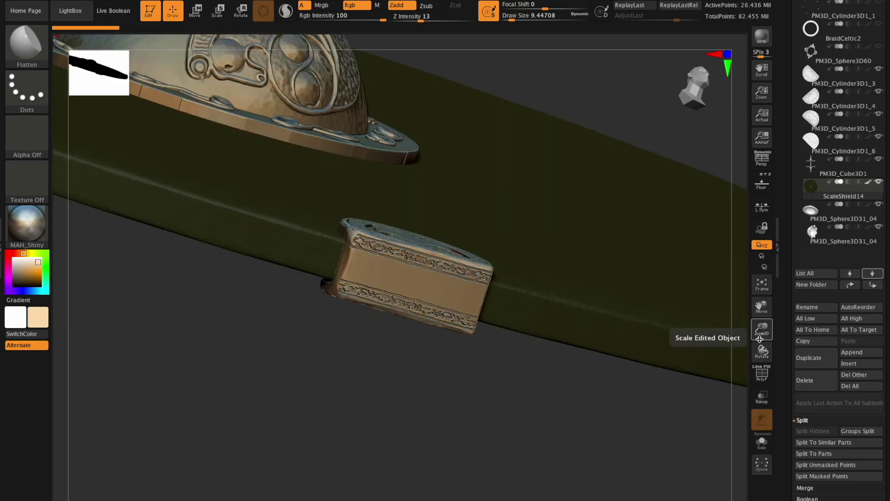
pyautogui.moveTo(762, 332)
pyautogui.mouseDown()
pyautogui.moveTo(764, 353)
pyautogui.moveTo(739, 342)
pyautogui.moveTo(748, 323)
pyautogui.mouseUp()
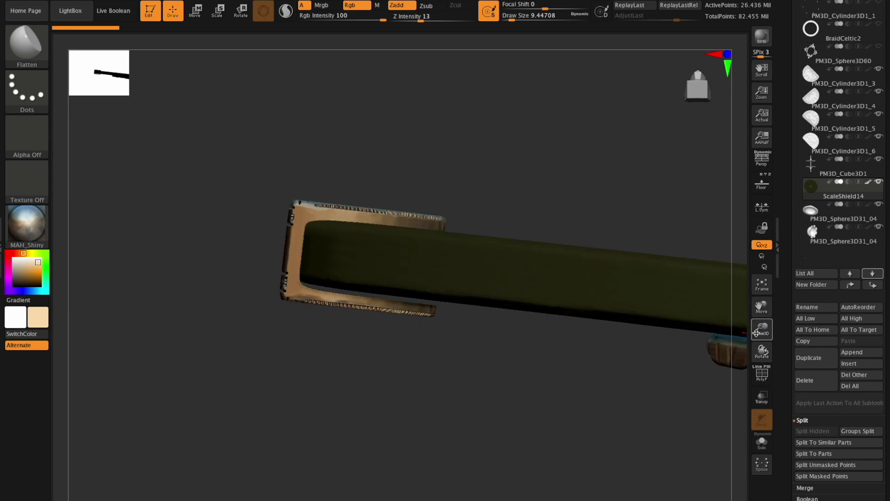
pyautogui.moveTo(762, 338)
pyautogui.mouseDown()
pyautogui.moveTo(762, 330)
pyautogui.moveTo(765, 351)
pyautogui.mouseUp()
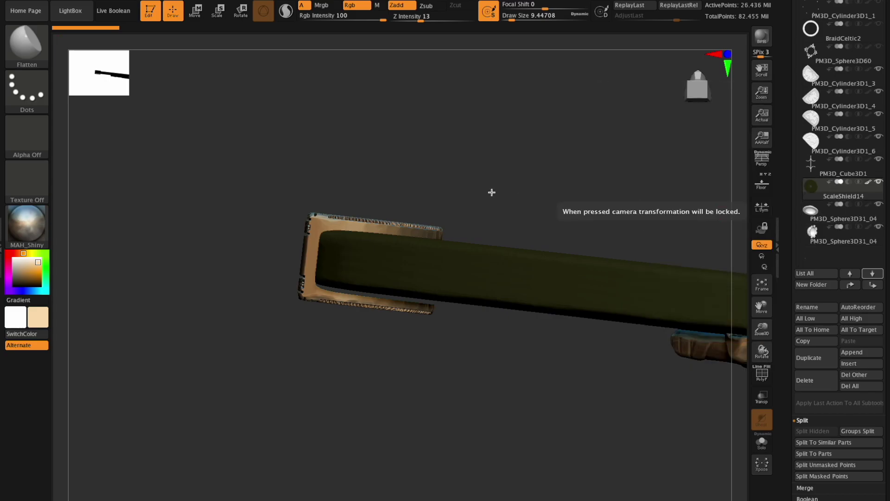
# Select the edge clip PM3D_Cylinder3D1_6 and move it slightly through the shield's thickness to close the gap at its lower arm
pyautogui.click(843, 148)
pyautogui.click(194, 11)
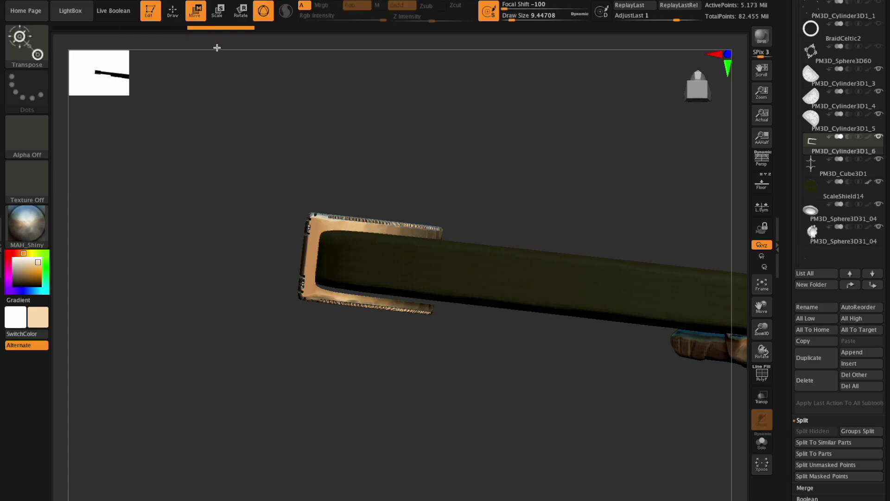
pyautogui.click(260, 16)
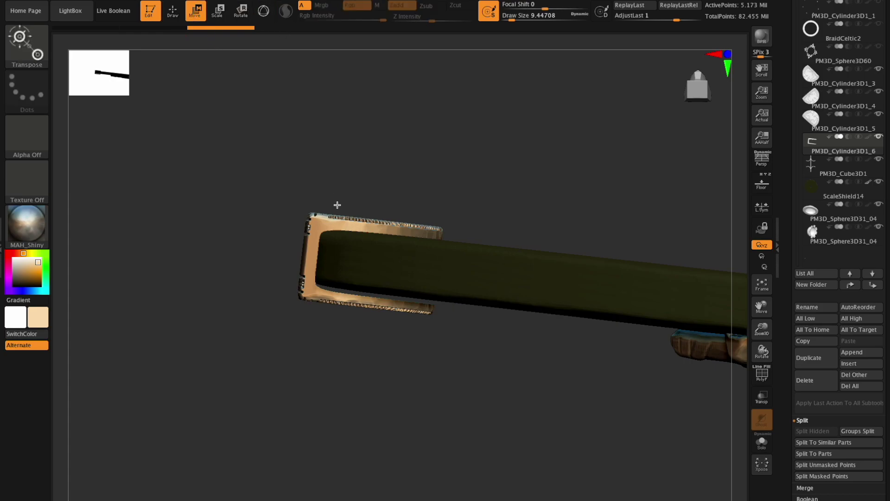
pyautogui.moveTo(327, 332); pyautogui.dragTo(522, 240)
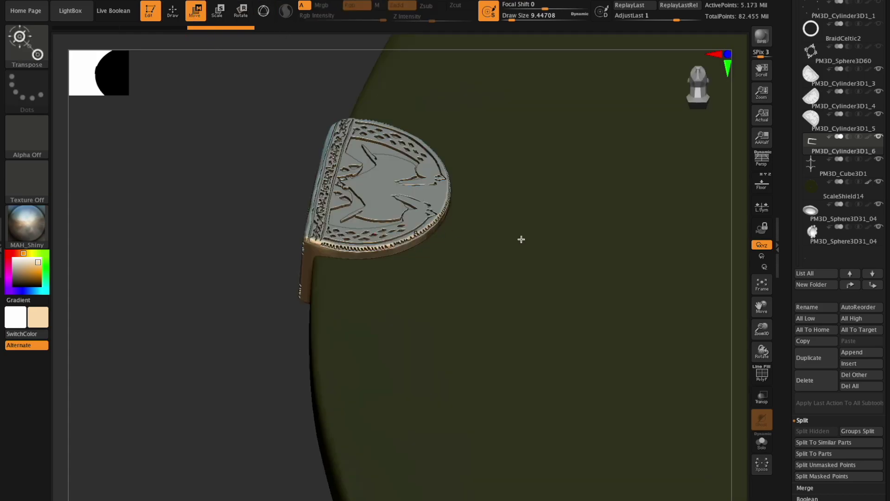
pyautogui.moveTo(346, 198); pyautogui.dragTo(347, 234)
pyautogui.click(262, 12)
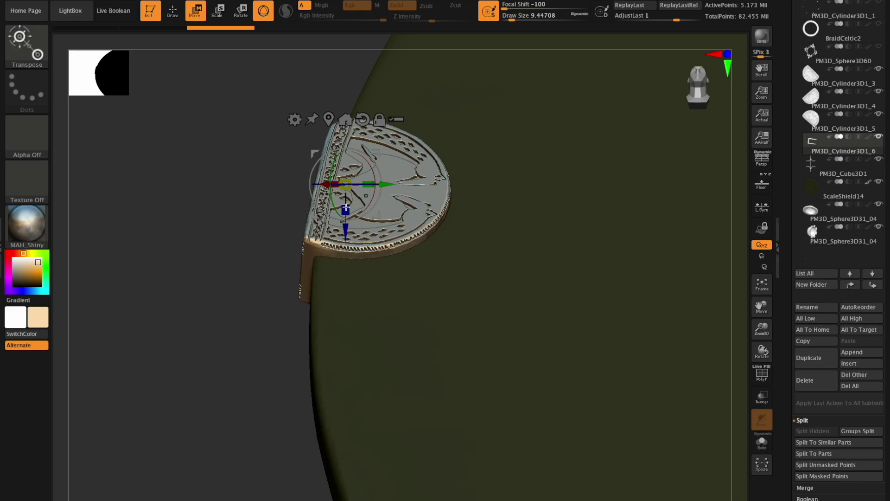
pyautogui.moveTo(345, 232); pyautogui.dragTo(346, 226)
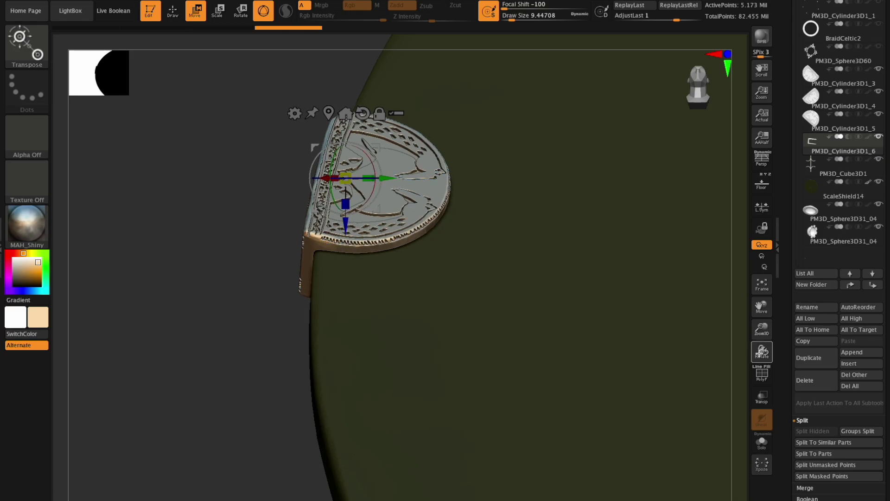
# Nudge the edge clip PM3D_Cylinder3D1_6 slightly outward so that it wraps evenly around the shield's rim
pyautogui.moveTo(760, 353); pyautogui.dragTo(760, 326)
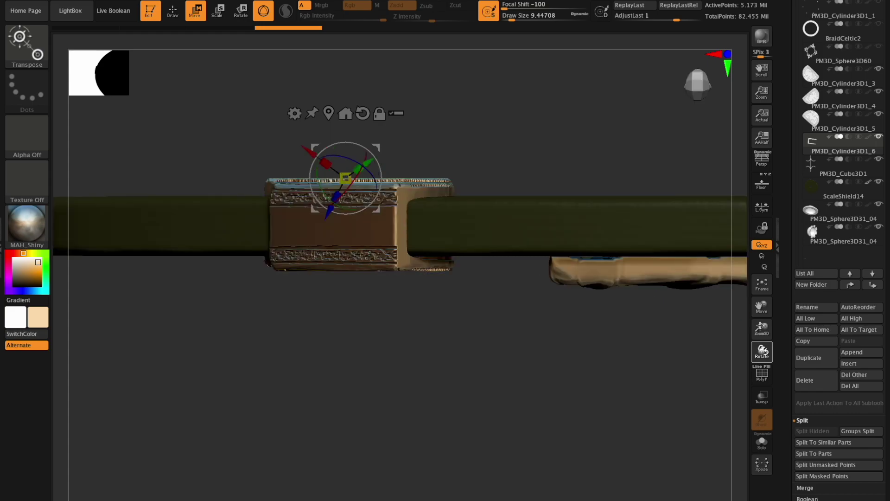
pyautogui.moveTo(761, 326); pyautogui.dragTo(763, 352)
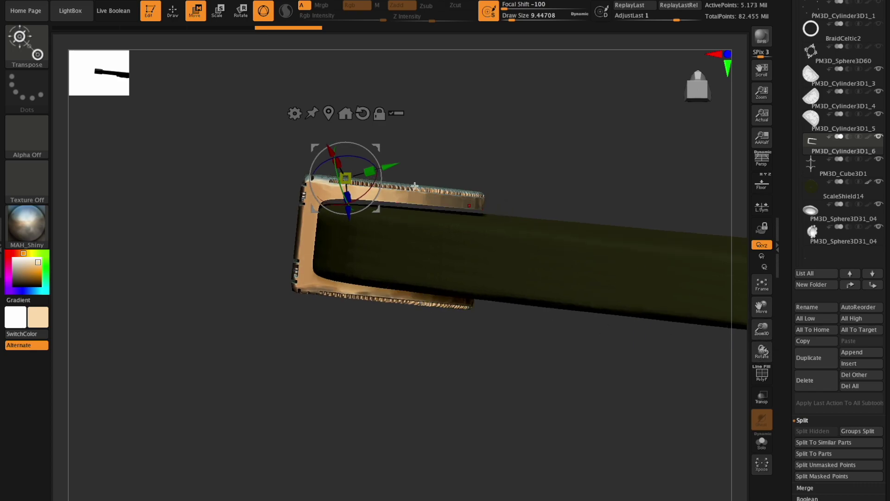
pyautogui.moveTo(376, 147); pyautogui.dragTo(370, 149)
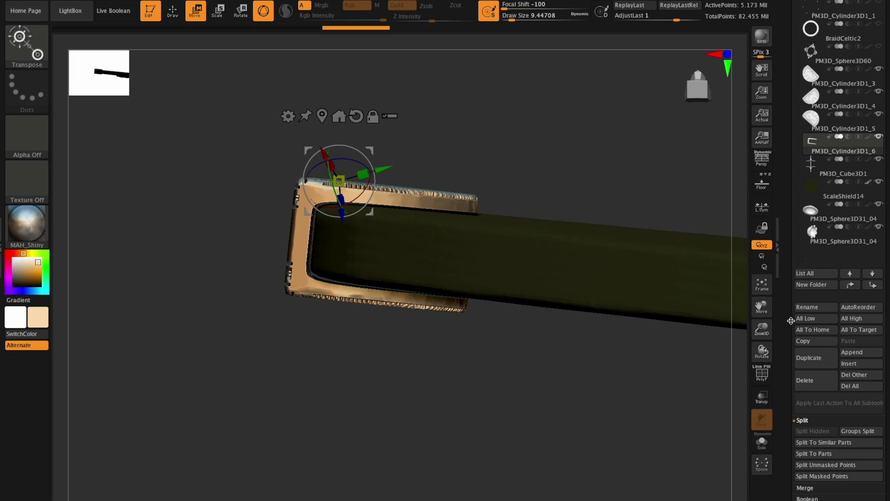
pyautogui.moveTo(763, 352); pyautogui.dragTo(762, 325)
pyautogui.click(761, 285)
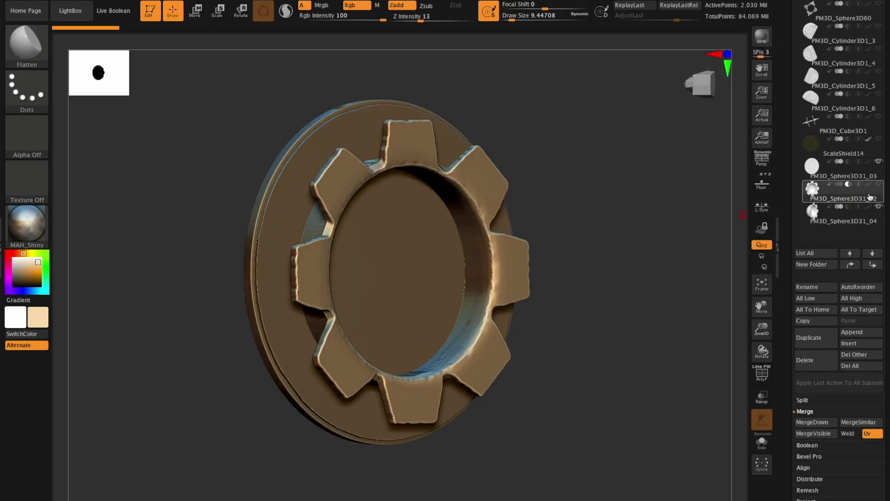
# Select the boss disc PM3D_Sphere3D31_03 and merge it down with the subtractive toothed ring PM3D_Sphere3D31_02
pyautogui.click(860, 216)
pyautogui.scroll(-10, 810, 409)
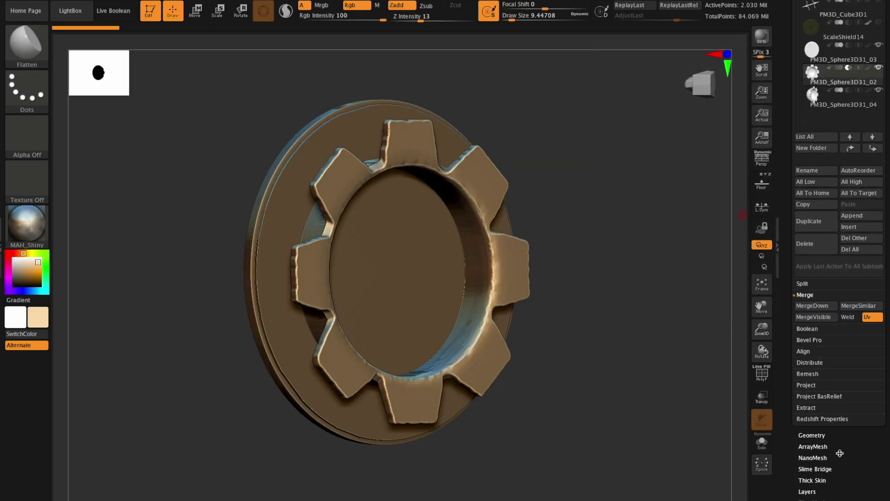
pyautogui.click(813, 441)
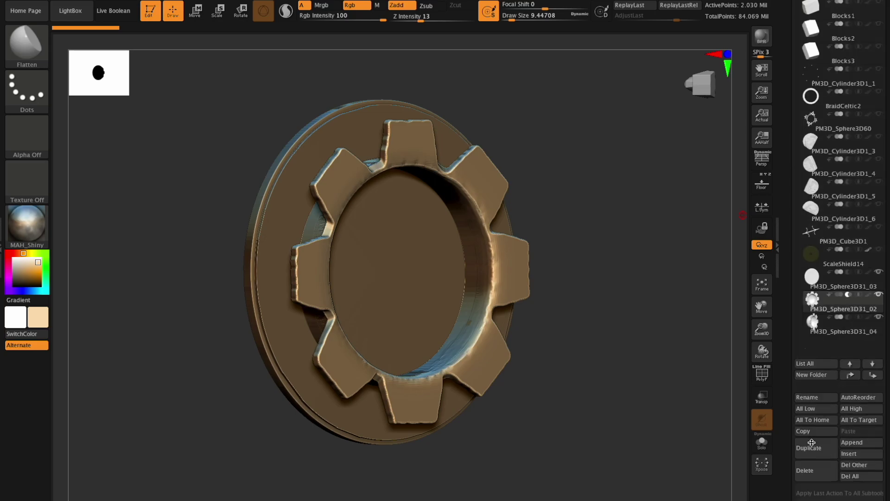
pyautogui.scroll(3, 819, 99)
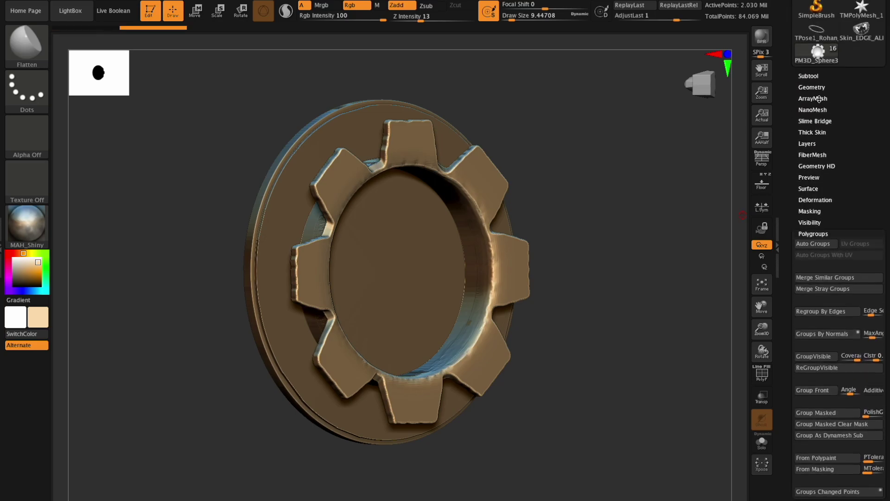
pyautogui.click(811, 76)
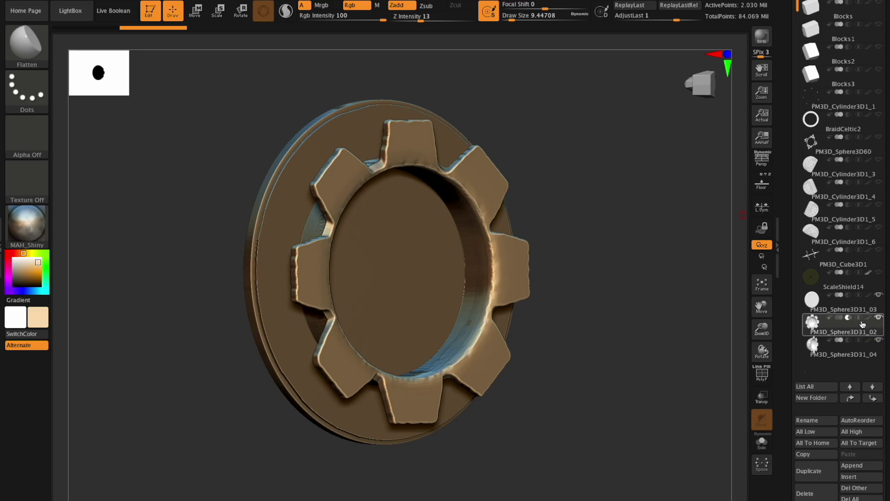
pyautogui.scroll(-1, 834, 316)
pyautogui.click(834, 306)
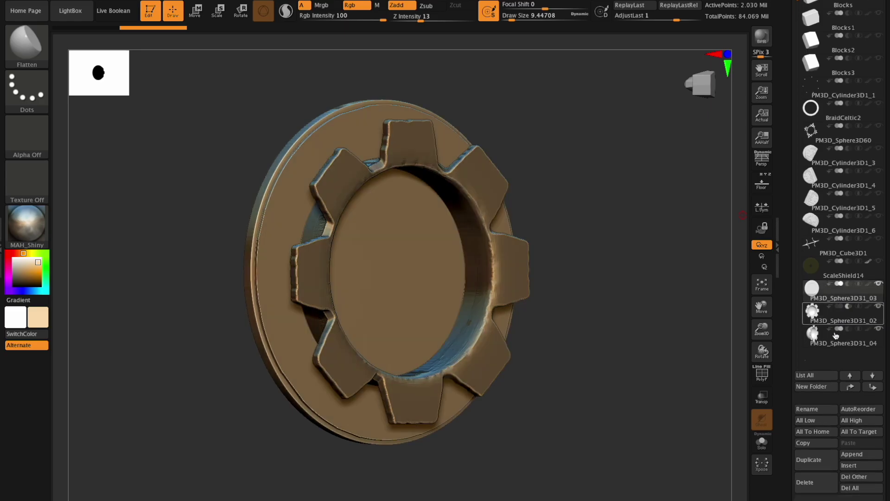
pyautogui.scroll(-4, 846, 384)
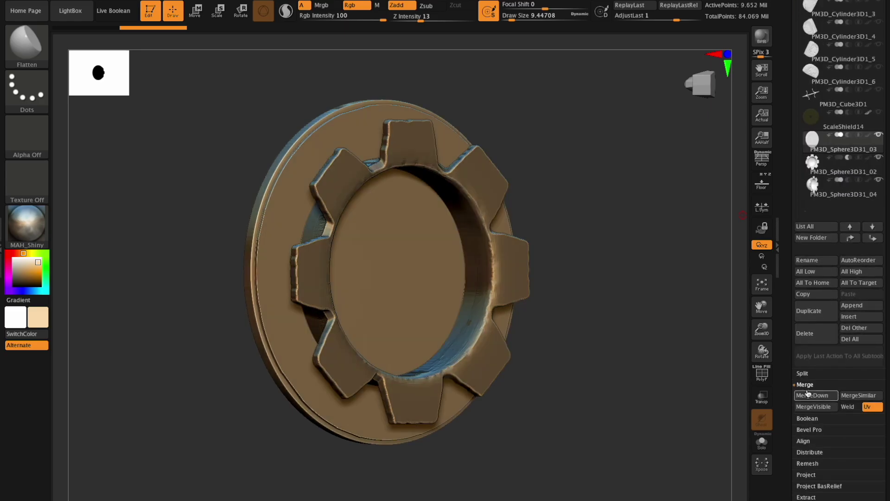
pyautogui.click(805, 395)
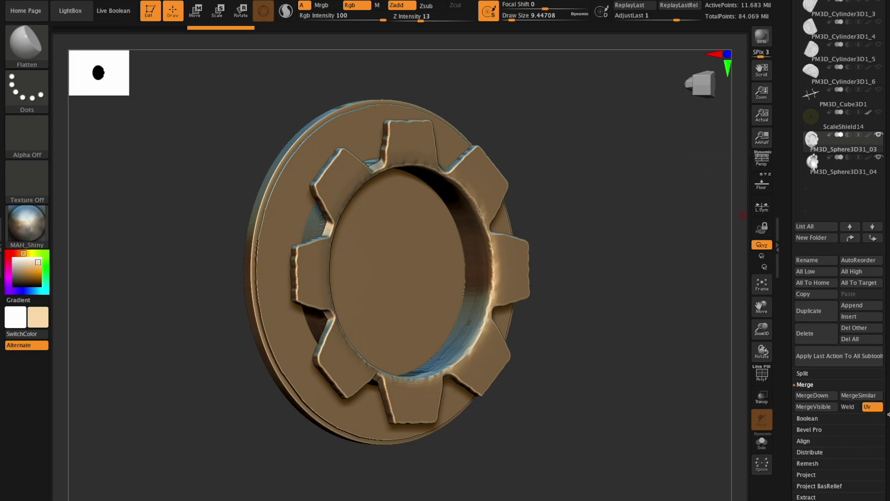
# Remesh the merged boss with DynaMesh to subtract the toothed ring and check the cut from the side
pyautogui.scroll(-5, 888, 414)
pyautogui.press('ctrl')
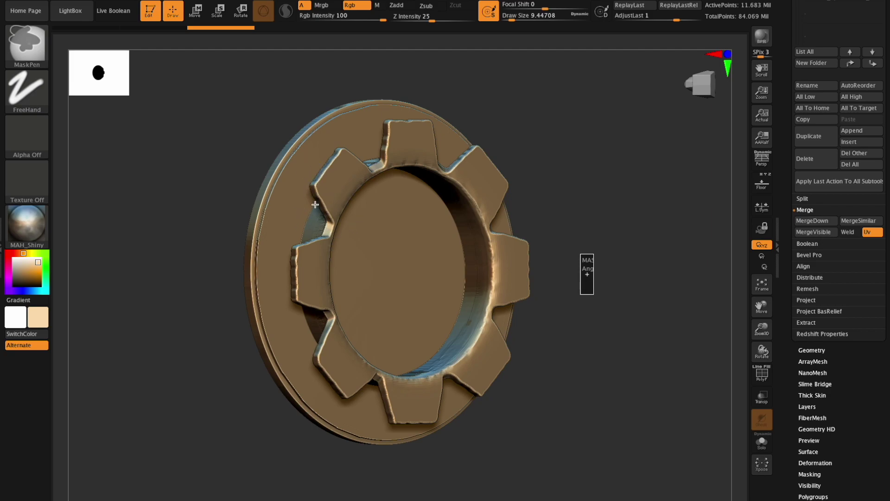
pyautogui.hotkey('ctrl', 'z')
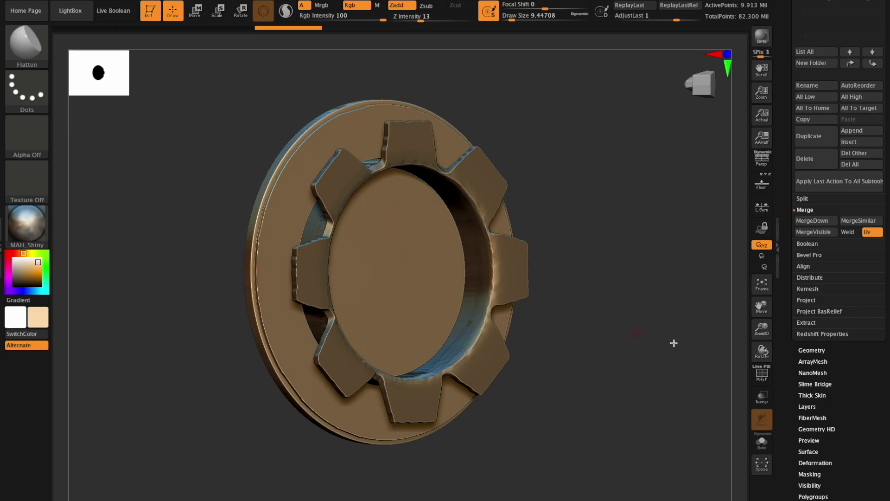
pyautogui.moveTo(762, 352); pyautogui.dragTo(763, 374)
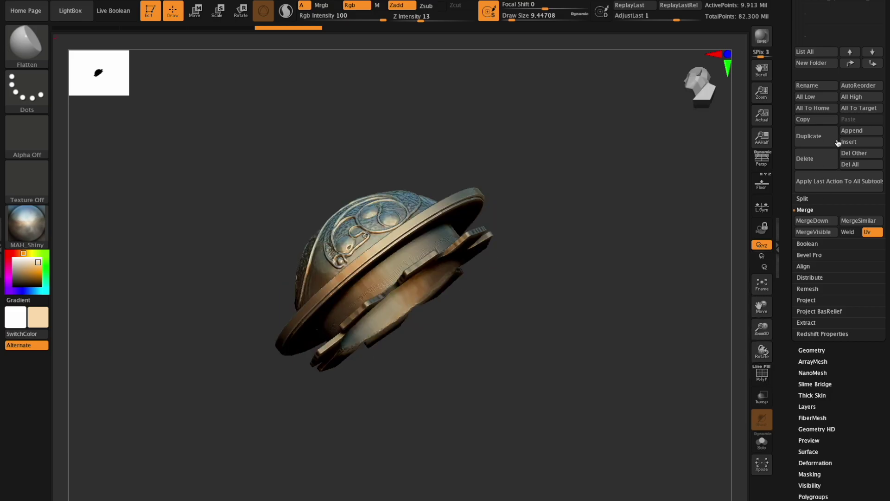
# Split the remeshed boss into its separate parts and turn the view to the underside
pyautogui.scroll(3, 888, 131)
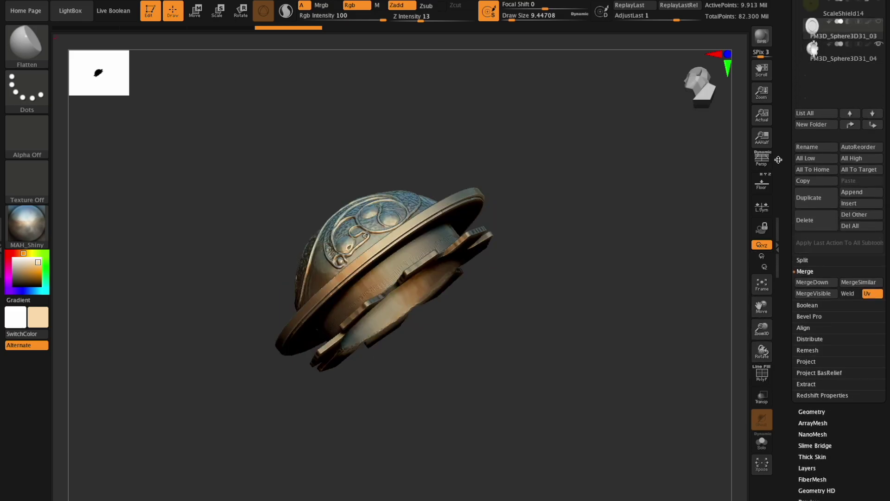
pyautogui.click(830, 22)
pyautogui.moveTo(813, 75); pyautogui.dragTo(812, 78)
pyautogui.click(803, 260)
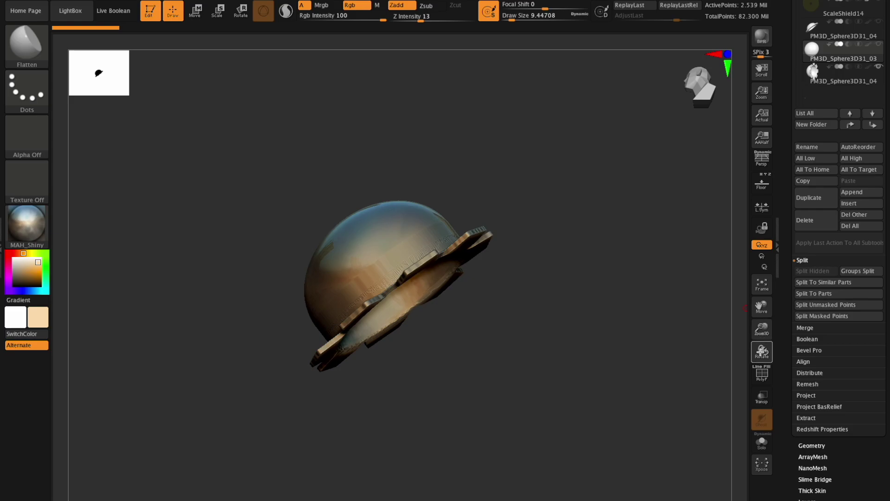
pyautogui.moveTo(761, 351); pyautogui.dragTo(762, 350)
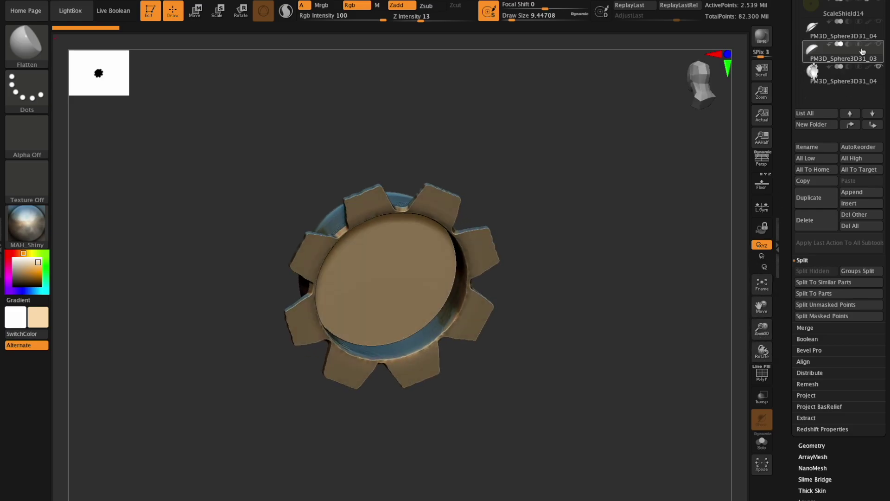
# Isolate the leftover inner piece PM3D_Sphere3D31_03 to check it, and delete it
pyautogui.moveTo(878, 64)
pyautogui.press('shift')
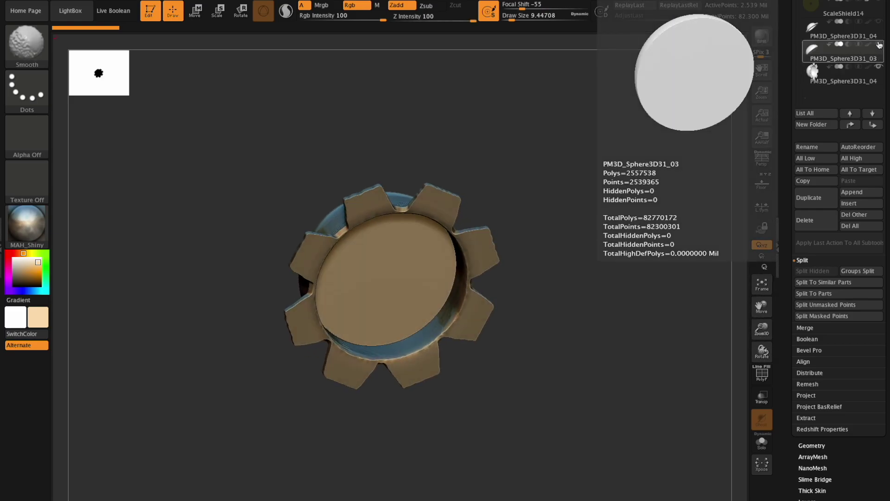
pyautogui.keyDown('shift'); pyautogui.click(879, 44); pyautogui.keyUp('shift')
pyautogui.keyDown('shift'); pyautogui.click(879, 45); pyautogui.keyUp('shift')
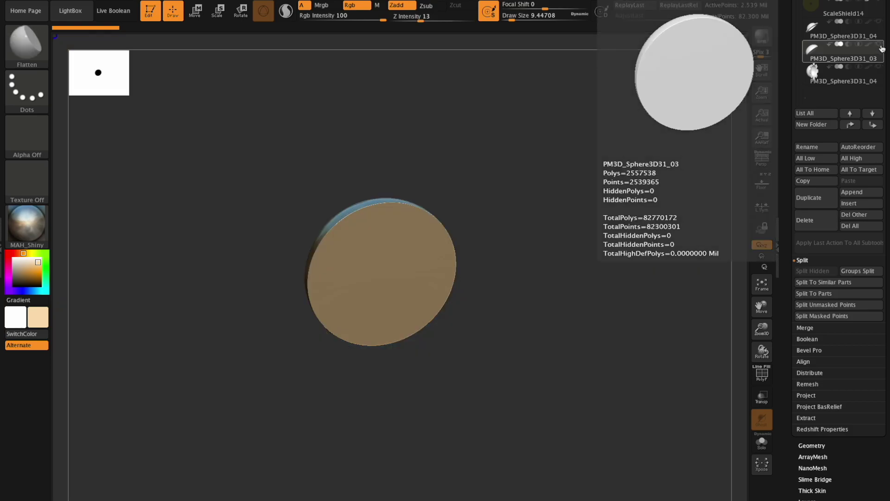
pyautogui.moveTo(762, 351); pyautogui.dragTo(806, 307)
pyautogui.click(818, 222)
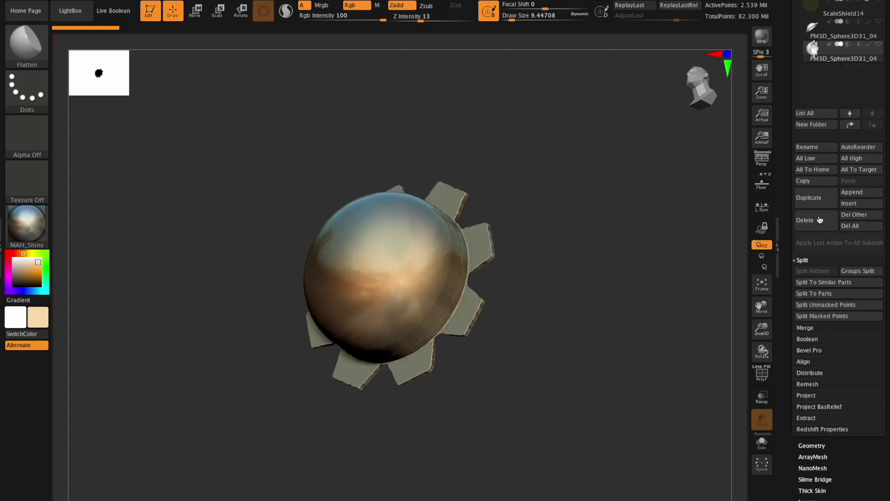
pyautogui.moveTo(835, 34)
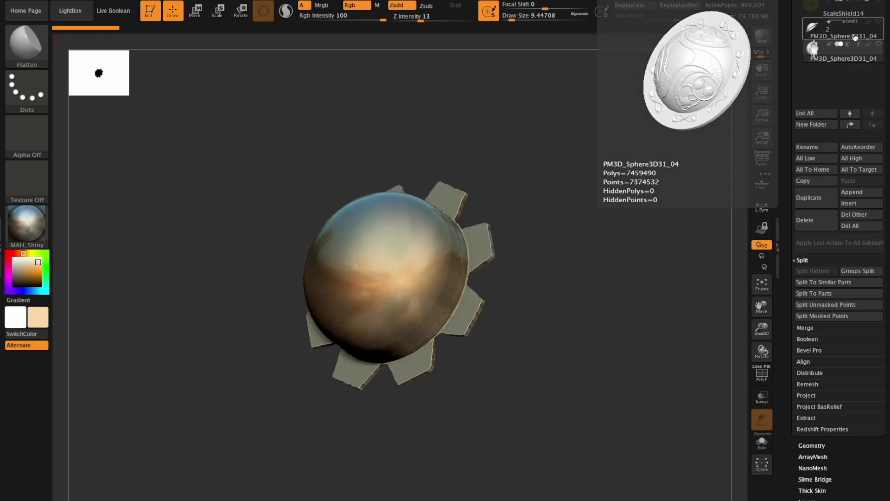
# Show the ornamented disc PM3D_Sphere3D31_04 together with its toothed base and view both from the front
pyautogui.click(878, 22)
pyautogui.moveTo(880, 59)
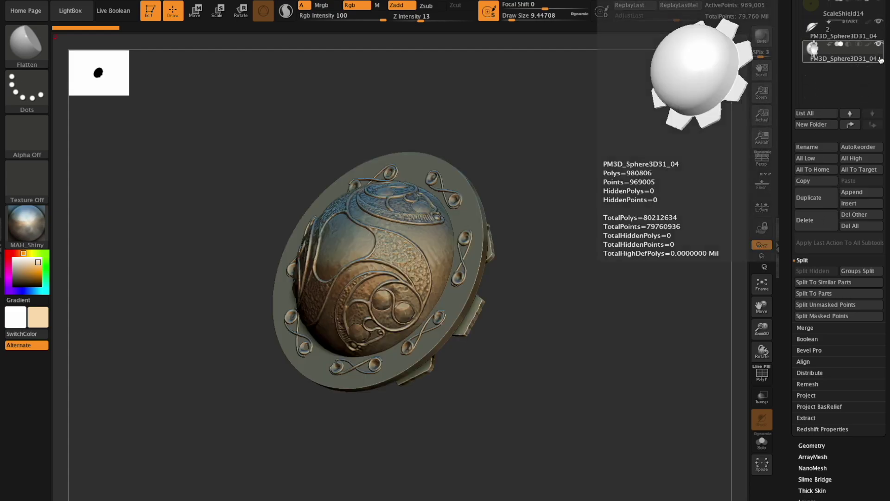
pyautogui.moveTo(741, 347); pyautogui.dragTo(769, 353)
pyautogui.scroll(10, 885, 72)
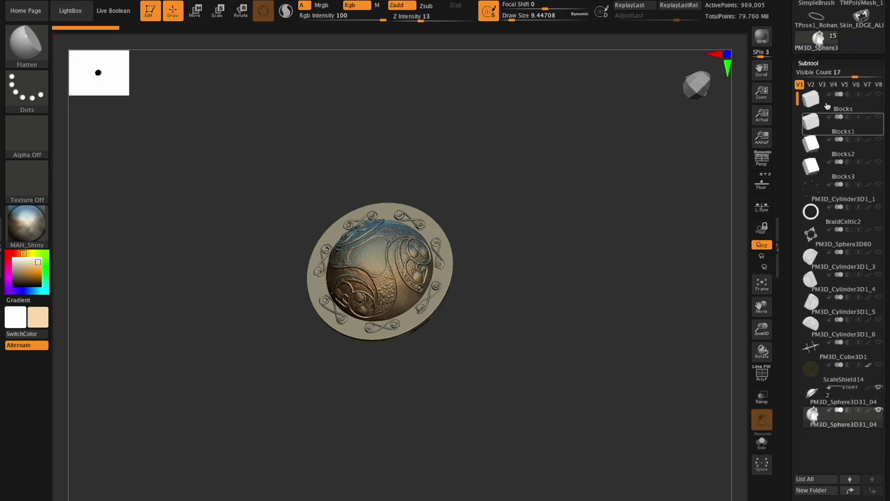
# Show Blocks, Blocks1, Blocks2 and Blocks3 around the boss and check their positions from above and from the side
pyautogui.click(828, 105)
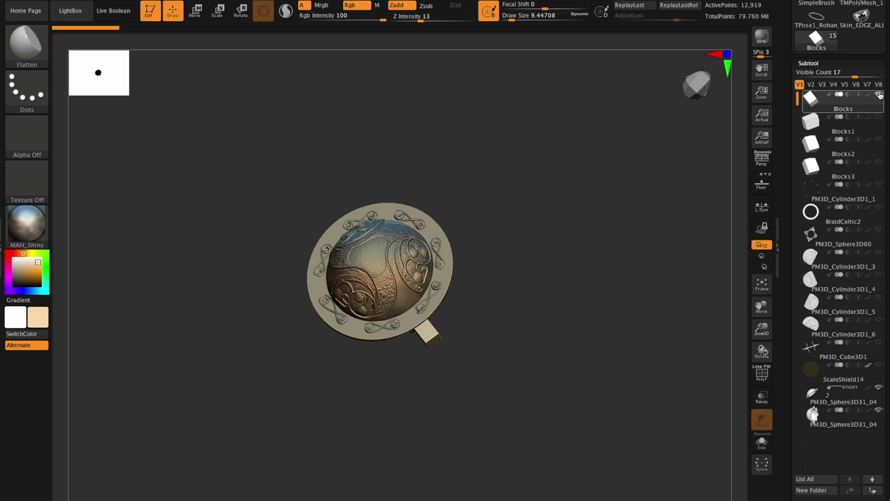
pyautogui.click(879, 117)
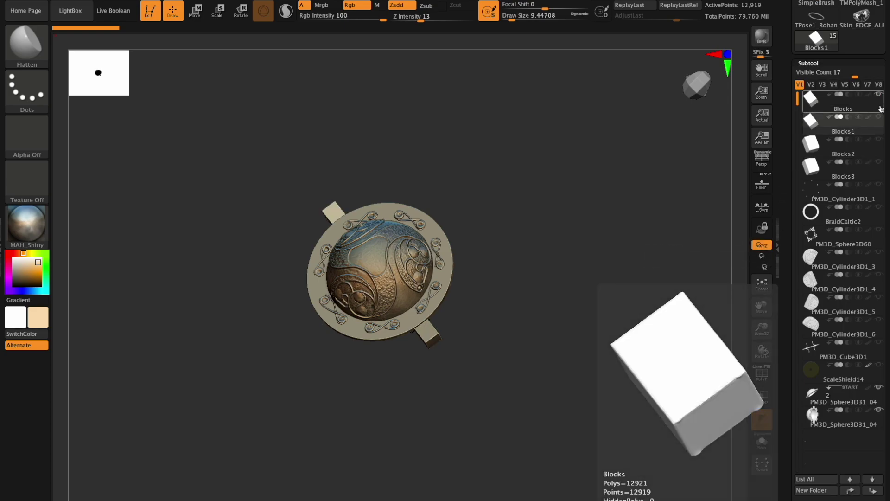
pyautogui.click(878, 139)
pyautogui.click(879, 162)
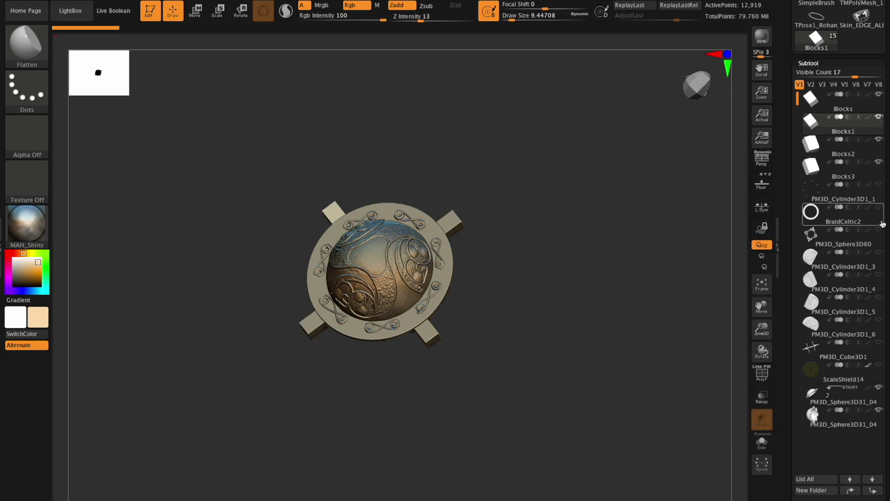
pyautogui.moveTo(763, 350); pyautogui.dragTo(763, 373)
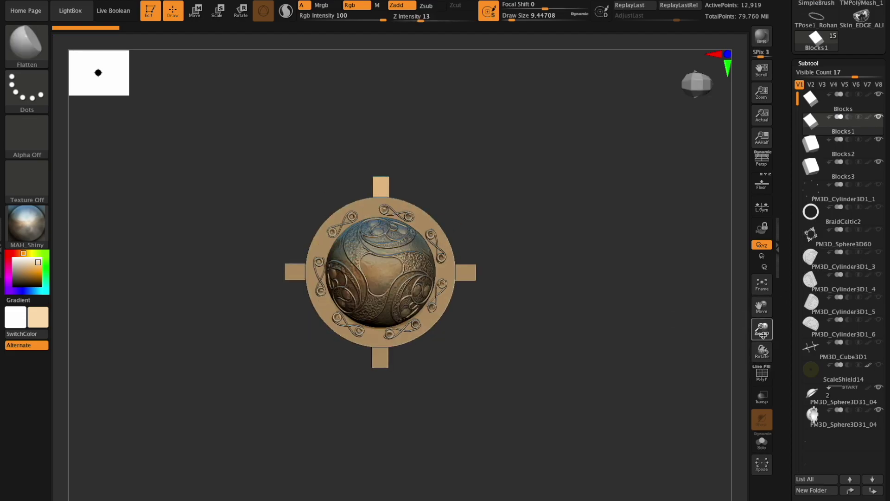
pyautogui.moveTo(763, 335); pyautogui.dragTo(760, 307)
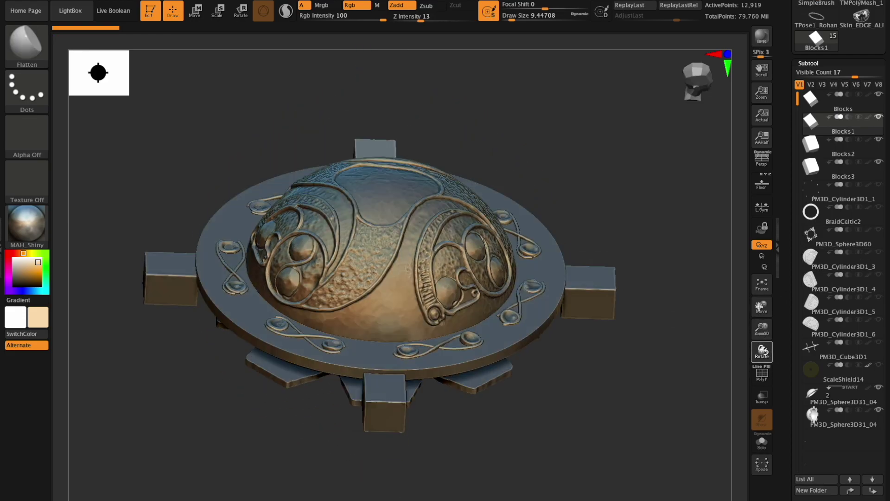
pyautogui.moveTo(763, 351); pyautogui.dragTo(757, 288)
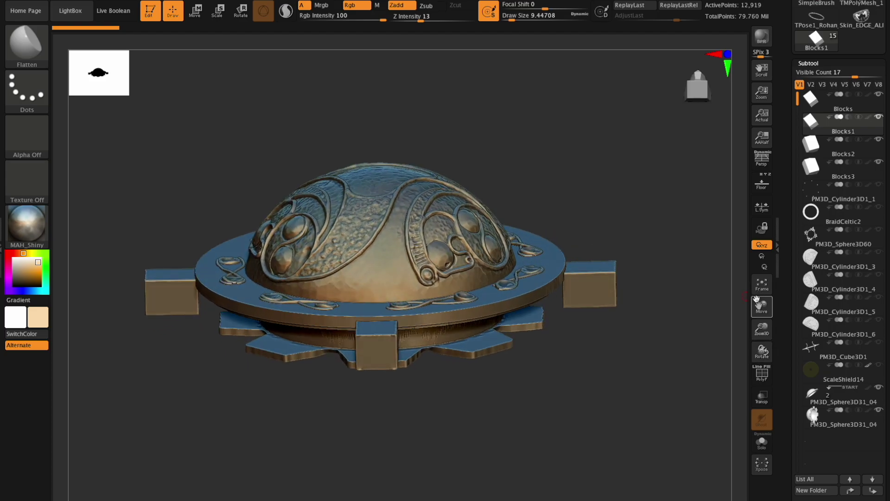
# Show the BraidCeltic2 ring and the ScaleShield14 base, and inspect how the layers stack in side view
pyautogui.click(878, 209)
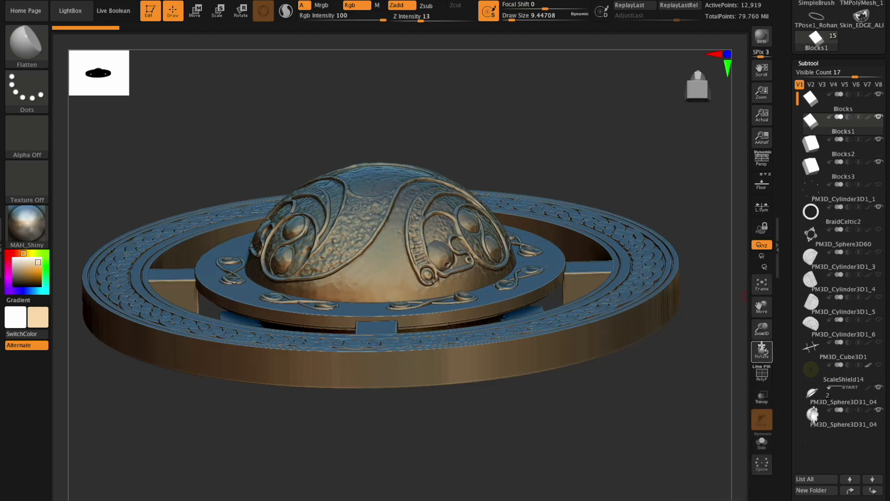
pyautogui.moveTo(762, 351)
pyautogui.mouseDown()
pyautogui.moveTo(754, 339)
pyautogui.moveTo(762, 351)
pyautogui.mouseUp()
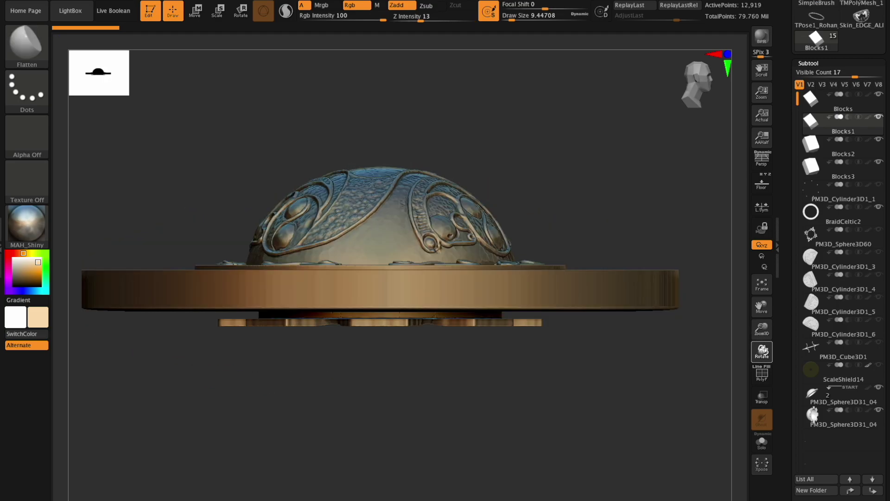
pyautogui.click(879, 365)
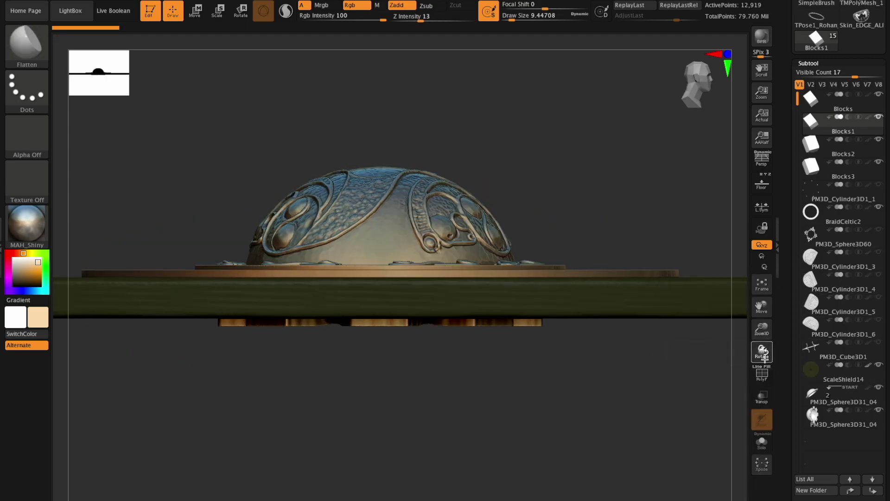
pyautogui.moveTo(761, 354); pyautogui.dragTo(715, 335)
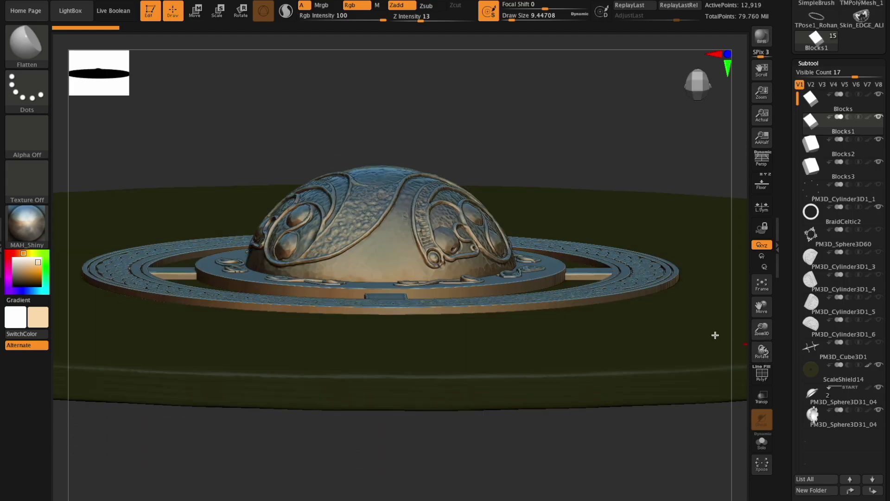
# Append a Cube3D as a new subtool and select it
pyautogui.moveTo(888, 350); pyautogui.dragTo(884, 322)
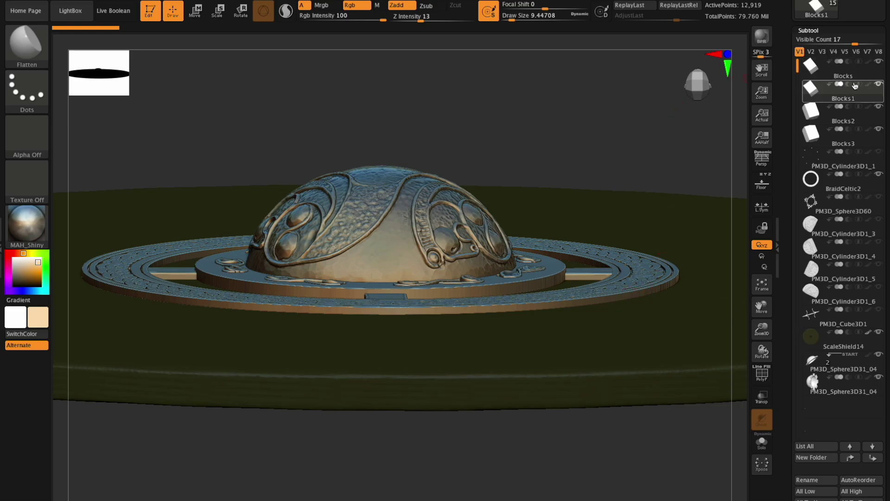
pyautogui.moveTo(888, 80); pyautogui.dragTo(887, 238)
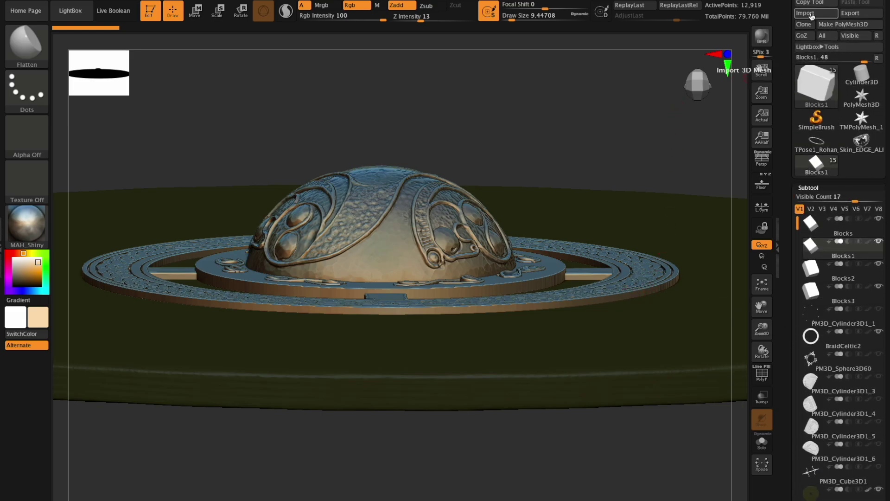
pyautogui.scroll(-5, 856, 180)
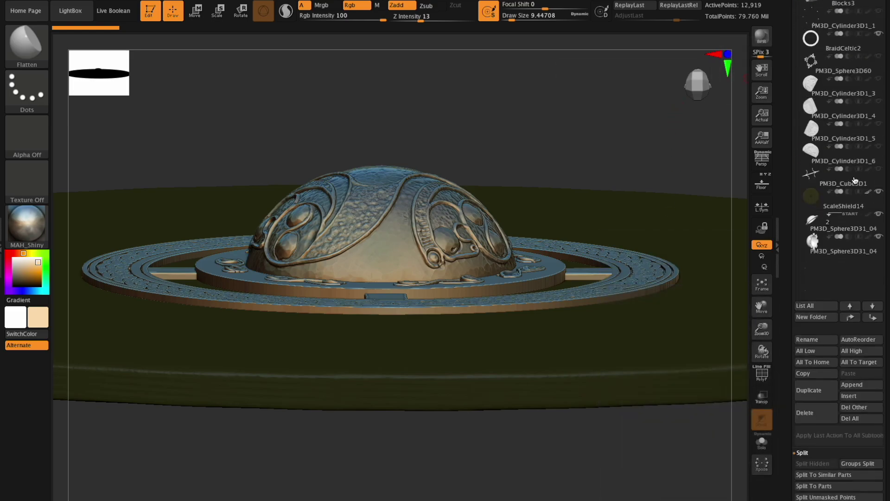
pyautogui.click(848, 385)
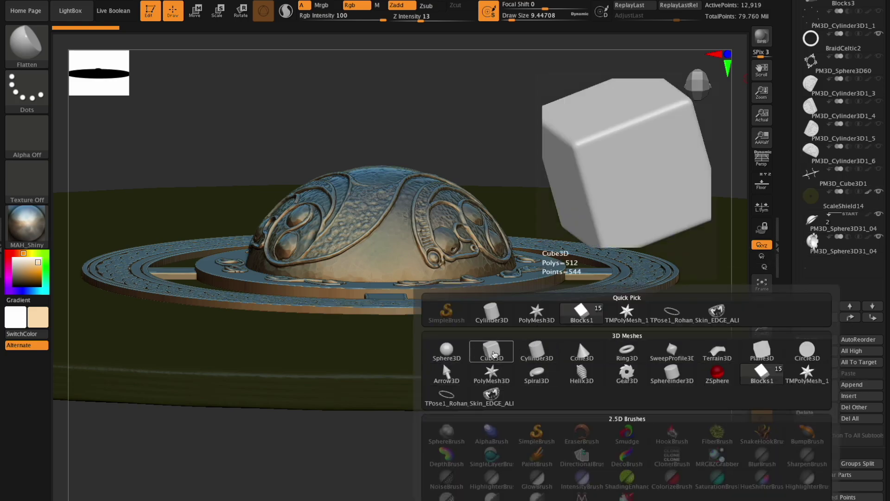
pyautogui.click(495, 355)
pyautogui.click(833, 267)
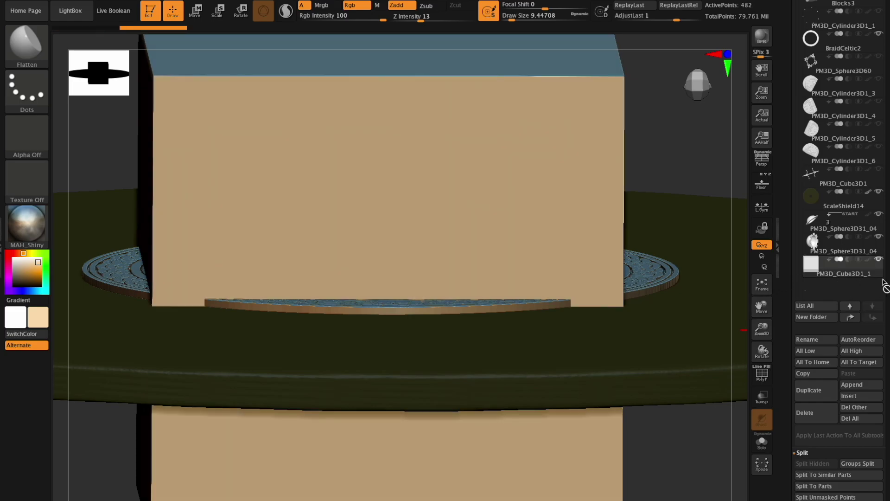
# Open the cube's geometry size settings and set its XYZ size to 0.4
pyautogui.scroll(-5, 798, 301)
pyautogui.click(813, 330)
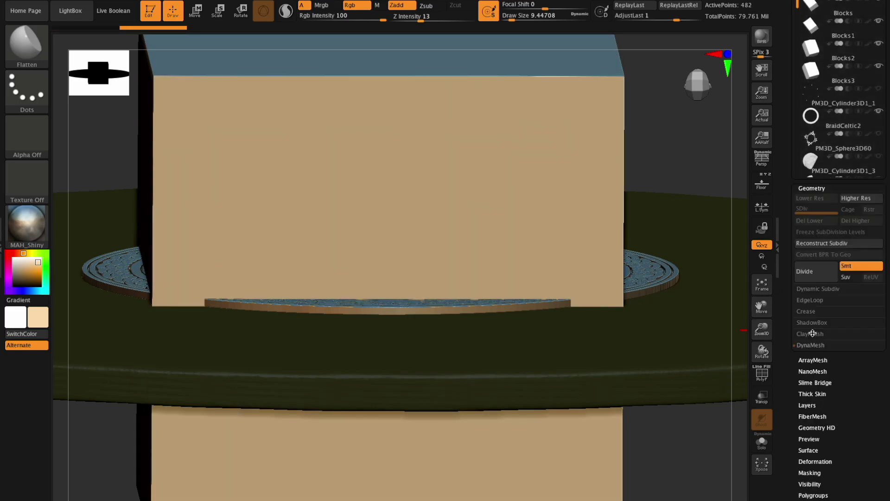
pyautogui.scroll(-5, 819, 288)
pyautogui.click(806, 271)
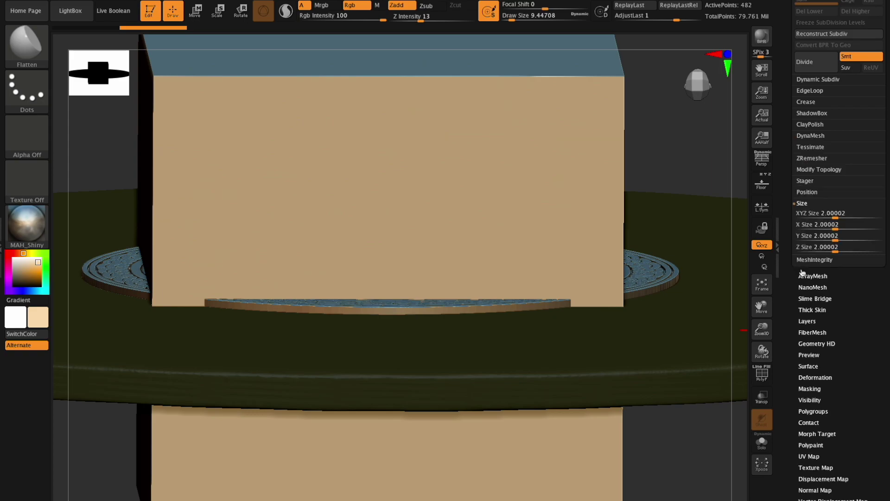
pyautogui.click(805, 219)
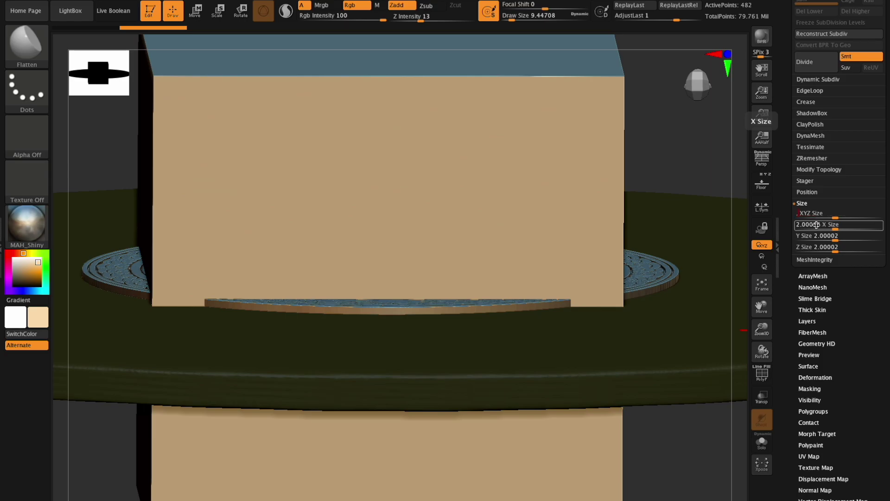
pyautogui.write('.4')
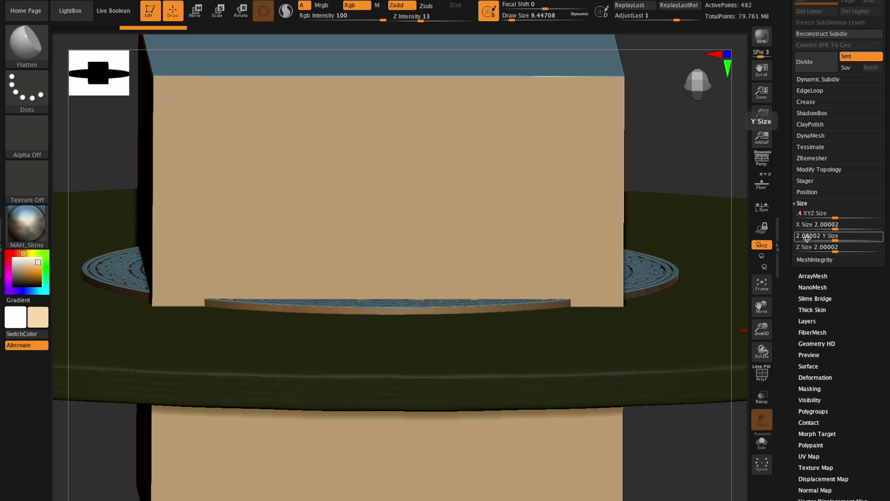
pyautogui.press('Return')
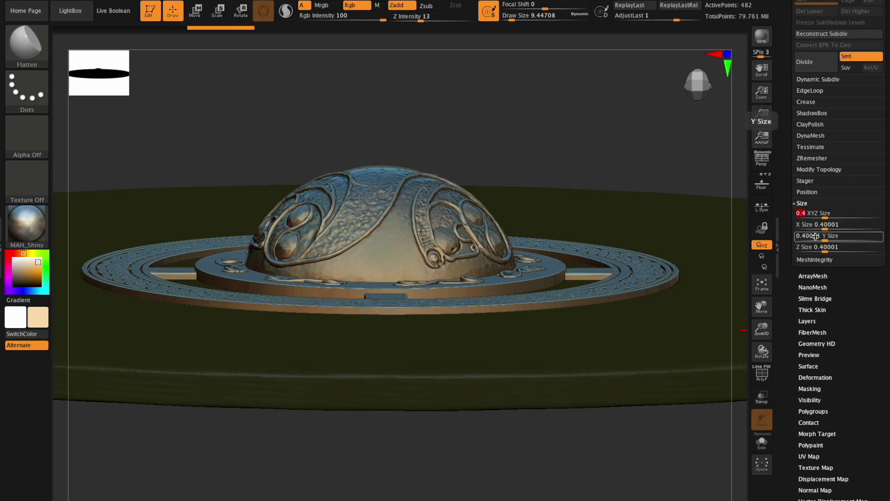
# Move the cube straight up along Z until it is clear of the boss dome
pyautogui.moveTo(764, 330); pyautogui.dragTo(735, 329)
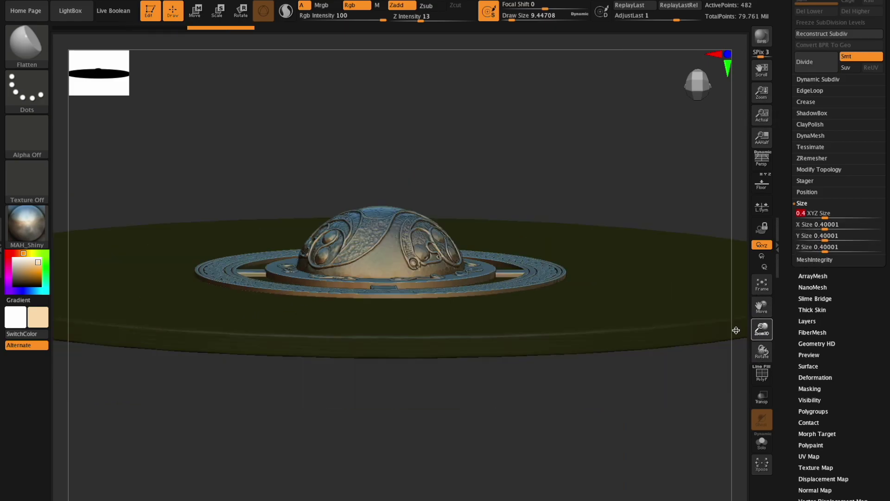
pyautogui.click(194, 13)
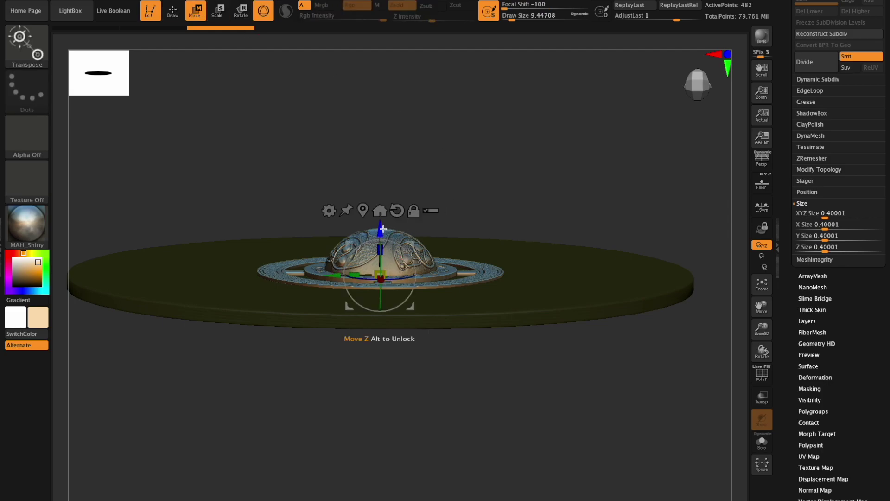
pyautogui.moveTo(383, 229); pyautogui.dragTo(383, 153)
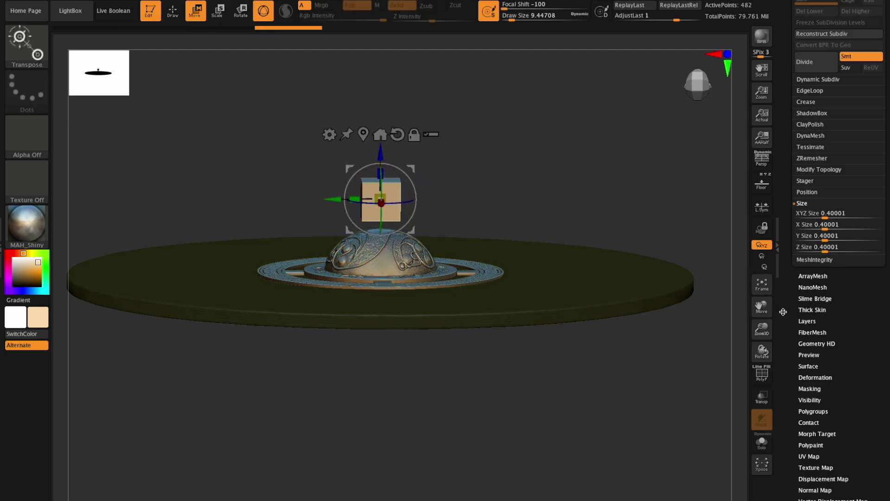
# Set the cube's XYZ size to 0.1
pyautogui.moveTo(764, 331)
pyautogui.mouseDown()
pyautogui.moveTo(773, 344)
pyautogui.moveTo(761, 324)
pyautogui.mouseUp()
pyautogui.click(840, 215)
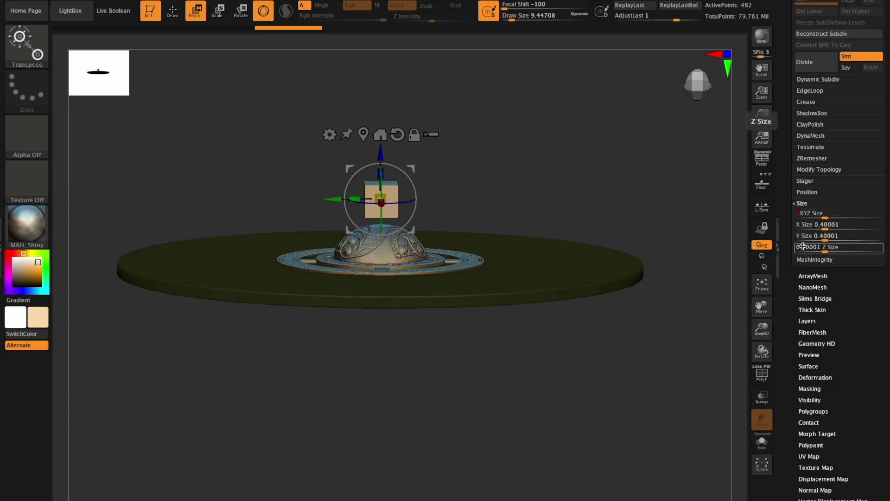
pyautogui.write('.1')
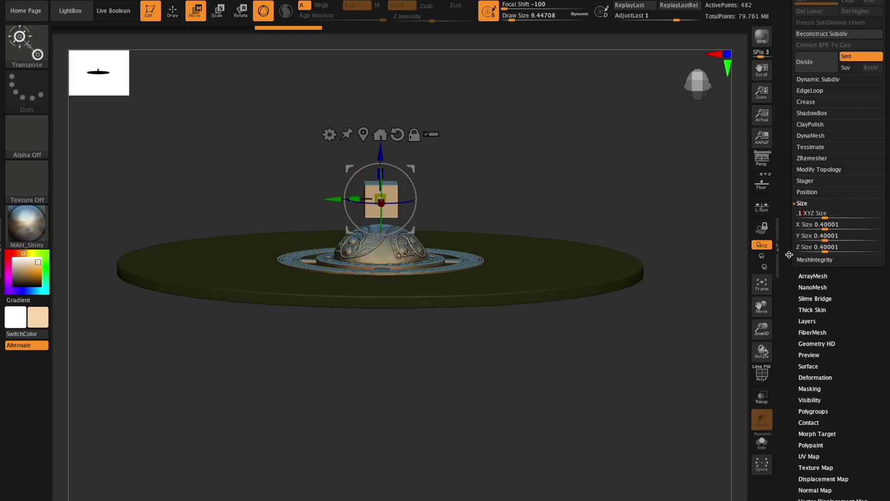
pyautogui.press('Return')
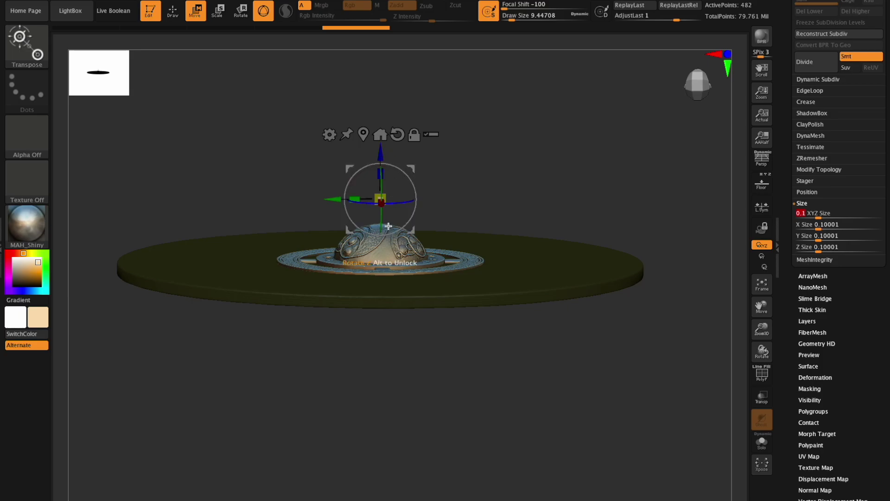
# View the cube straight from the side and reduce its XYZ size to 0.04
pyautogui.moveTo(448, 220); pyautogui.dragTo(513, 229)
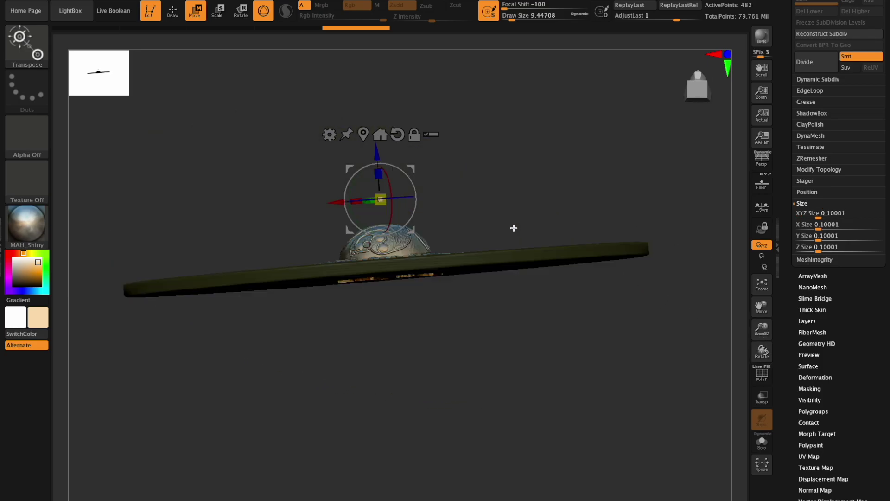
pyautogui.moveTo(763, 351); pyautogui.dragTo(672, 309)
pyautogui.moveTo(377, 220); pyautogui.dragTo(350, 318)
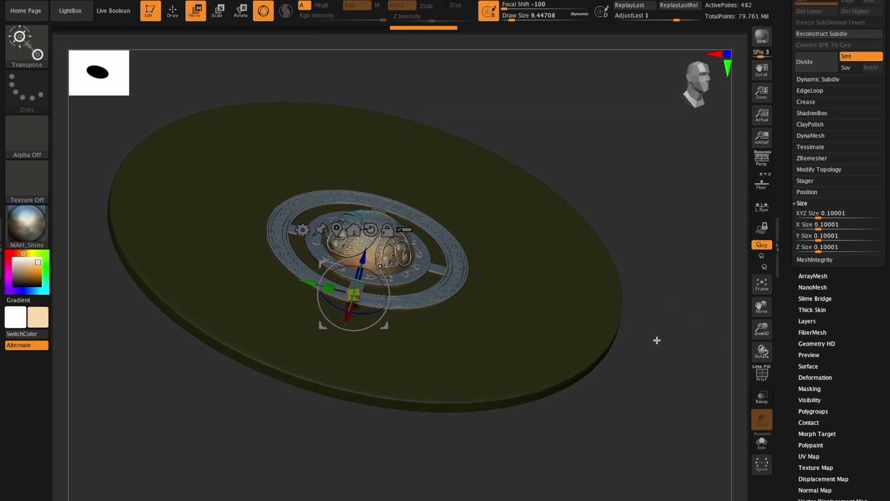
pyautogui.moveTo(762, 351)
pyautogui.mouseDown()
pyautogui.moveTo(763, 330)
pyautogui.moveTo(780, 374)
pyautogui.moveTo(762, 338)
pyautogui.mouseUp()
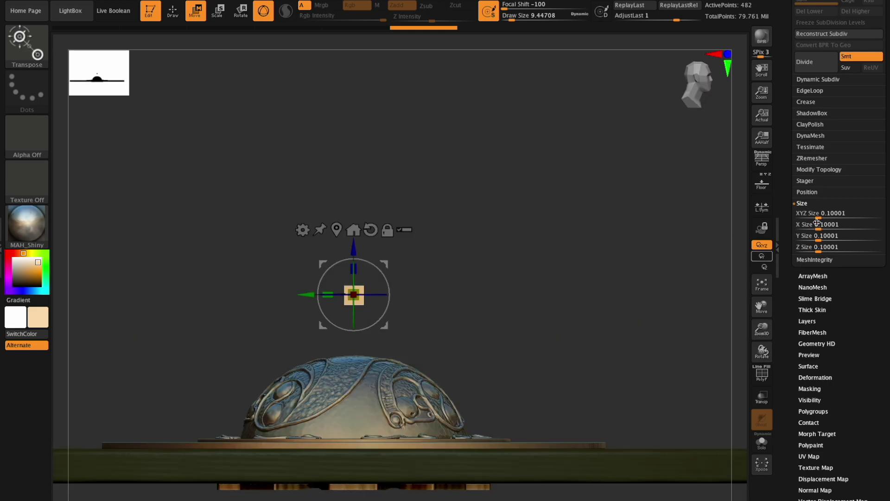
pyautogui.moveTo(823, 216); pyautogui.dragTo(836, 224)
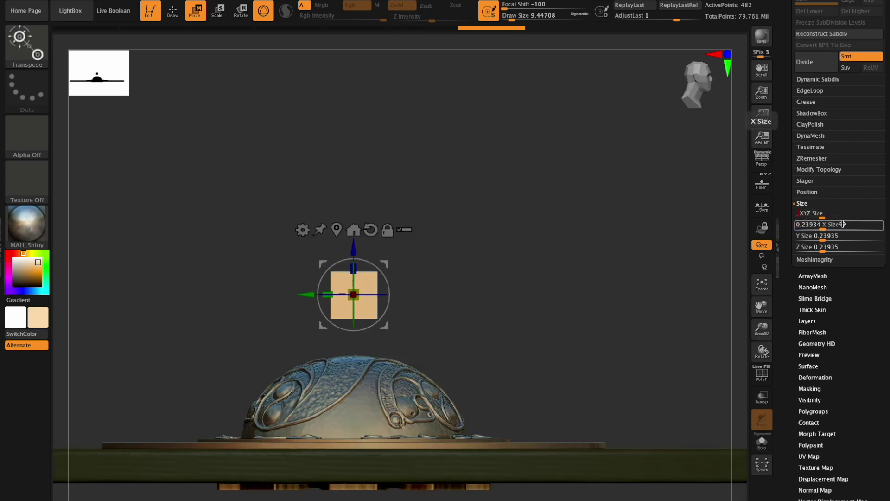
pyautogui.press('Return')
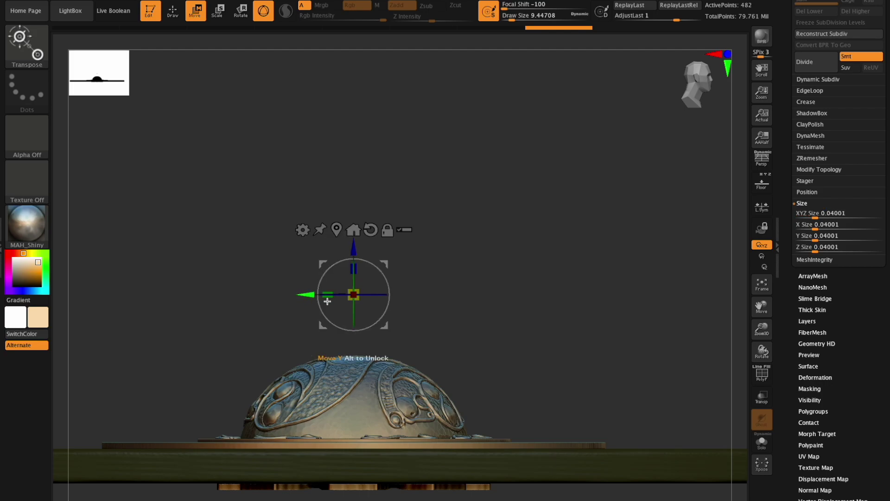
# Move the tiny cube outward and down onto the braid ring's edge beneath the boss rim, and inspect it up close
pyautogui.moveTo(328, 301); pyautogui.dragTo(459, 302)
pyautogui.moveTo(497, 258); pyautogui.dragTo(499, 385)
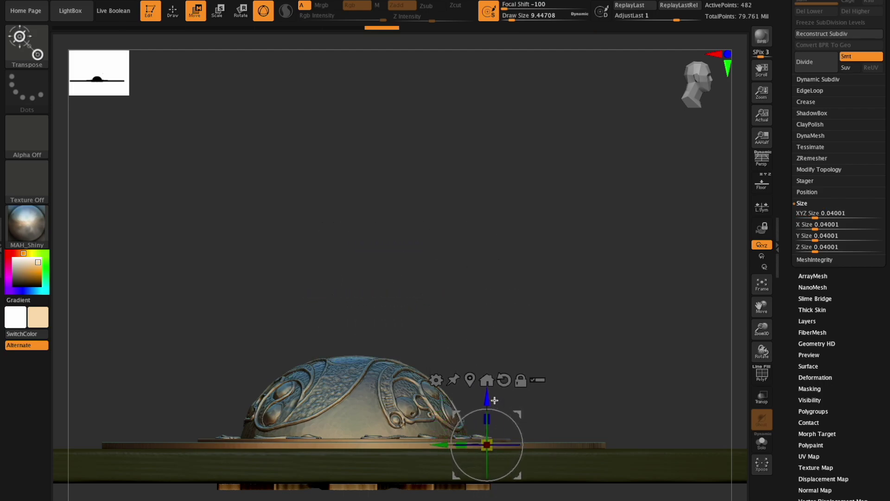
pyautogui.click(766, 293)
pyautogui.moveTo(763, 329); pyautogui.dragTo(791, 493)
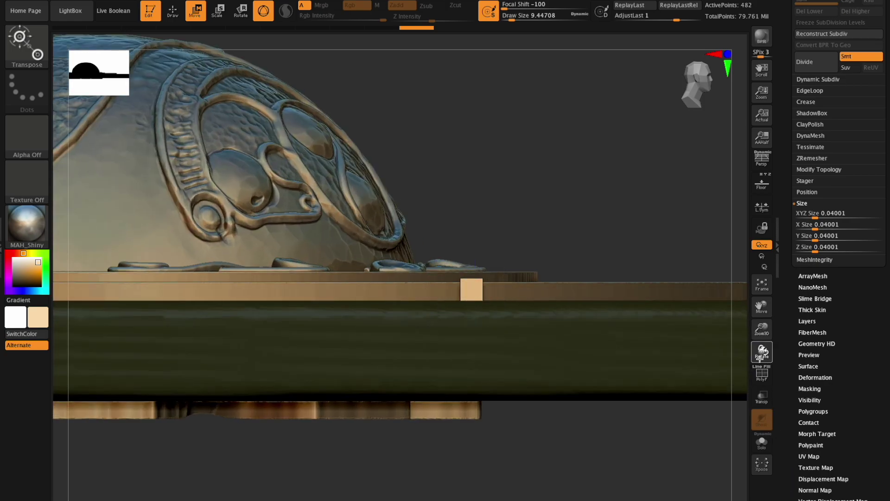
# Set the comparison cube's XYZ size to 0.06 and raise it about 0.01 along Z so its base rests on the shield
pyautogui.moveTo(762, 352); pyautogui.dragTo(729, 322)
pyautogui.moveTo(470, 242); pyautogui.dragTo(563, 38)
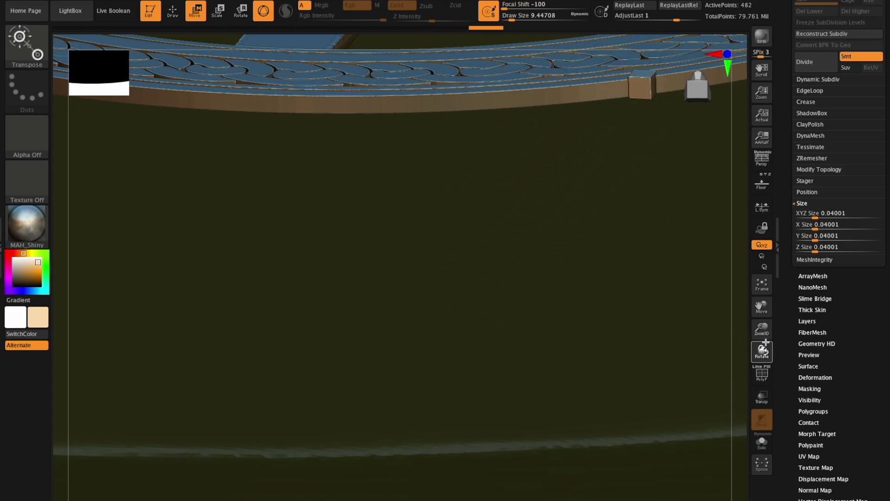
pyautogui.moveTo(764, 344); pyautogui.dragTo(735, 302)
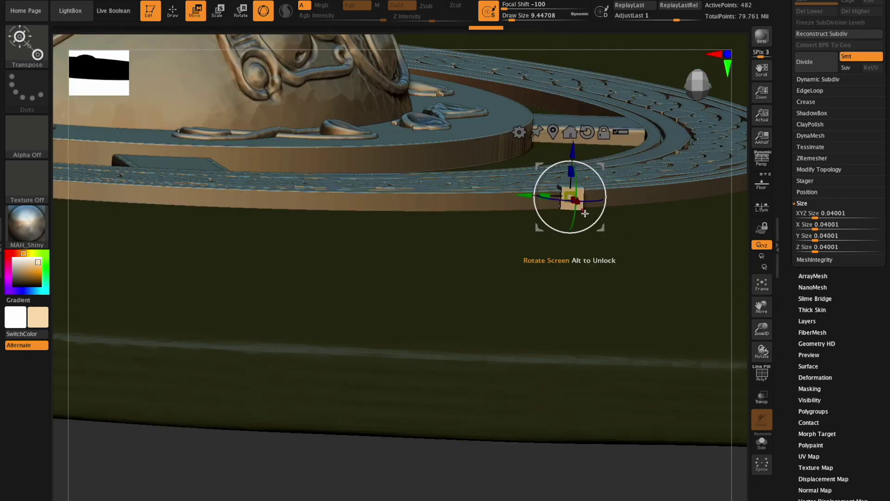
pyautogui.moveTo(762, 346); pyautogui.dragTo(761, 343)
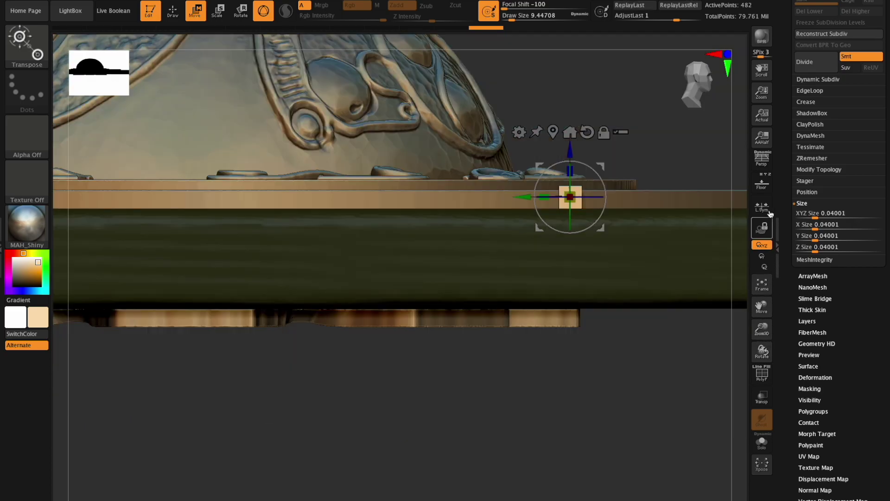
pyautogui.click(814, 214)
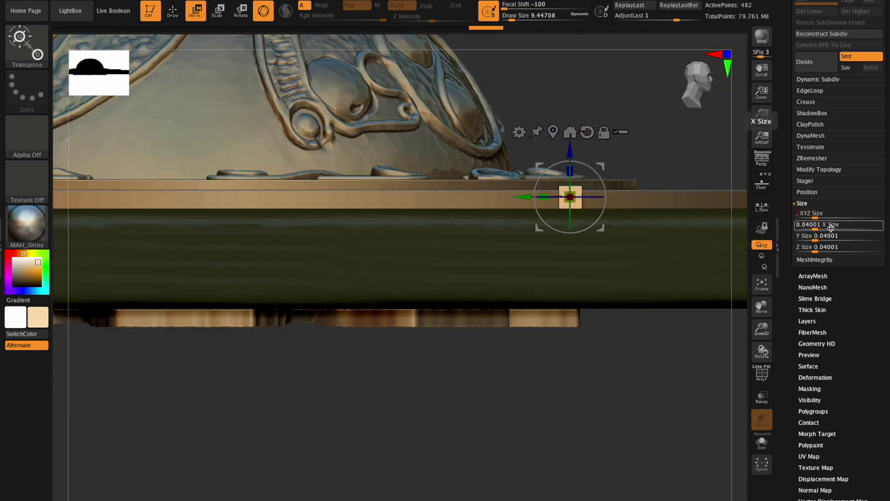
pyautogui.write('0.06')
pyautogui.press('Return')
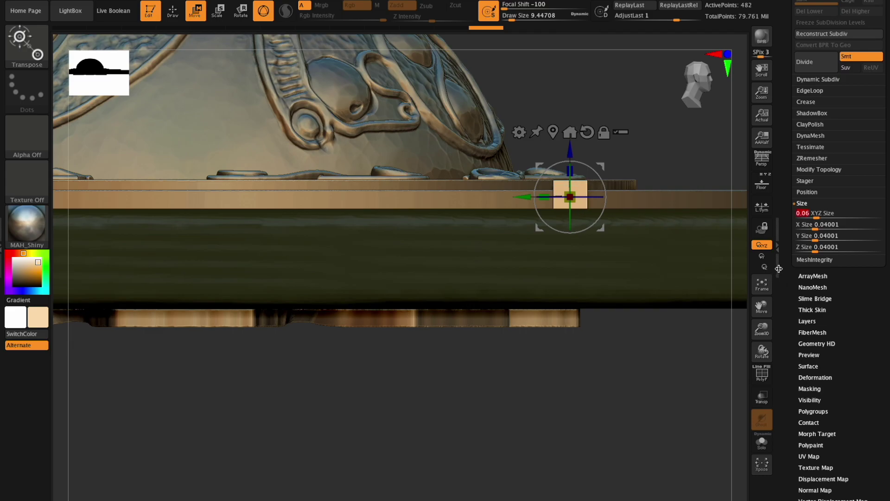
pyautogui.moveTo(763, 351); pyautogui.dragTo(762, 335)
pyautogui.moveTo(569, 151); pyautogui.dragTo(568, 146)
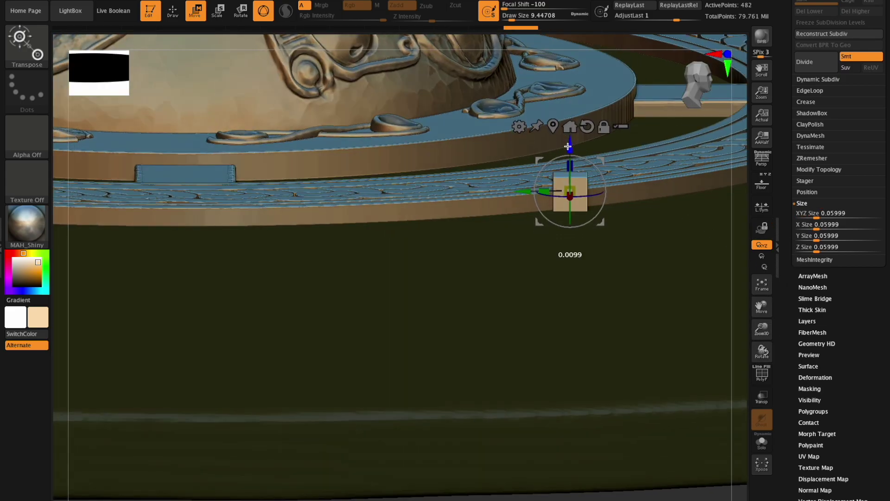
pyautogui.moveTo(763, 351); pyautogui.dragTo(765, 331)
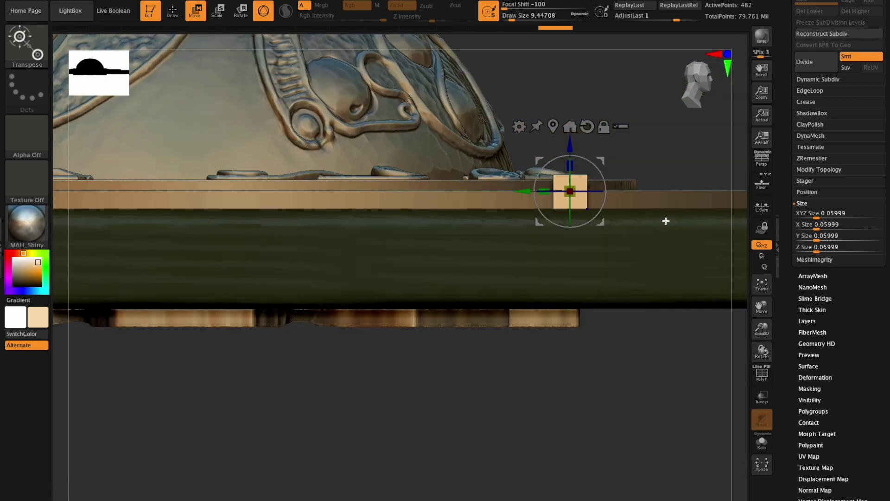
# Raise the boss dome along Z until the top of its rim is level with the comparison cube
pyautogui.keyDown('alt'); pyautogui.click(446, 139); pyautogui.keyUp('alt')
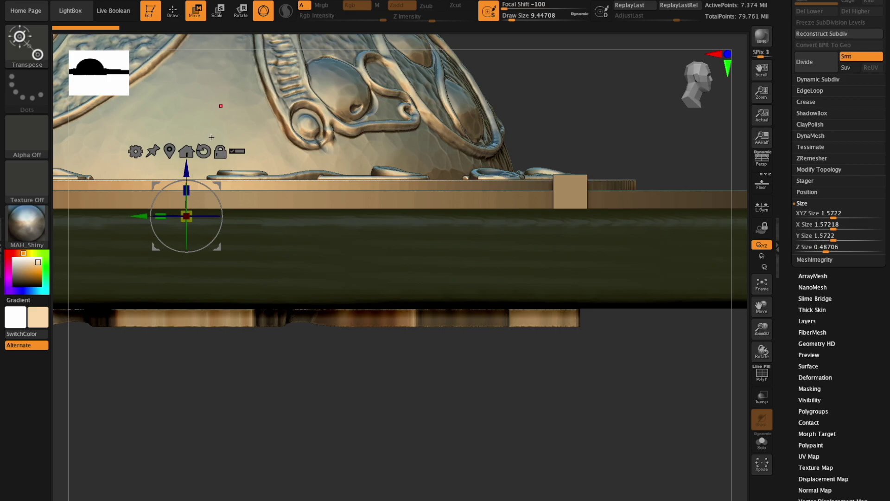
pyautogui.moveTo(185, 171); pyautogui.dragTo(190, 165)
pyautogui.moveTo(764, 355); pyautogui.dragTo(766, 356)
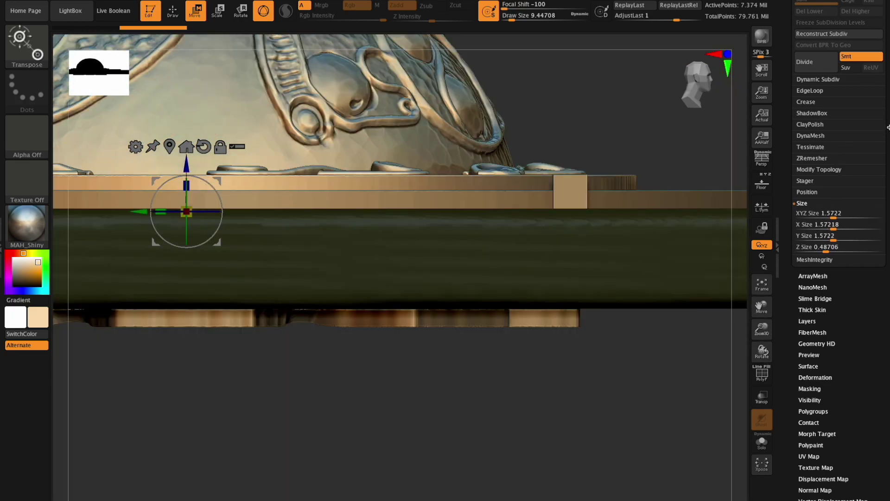
# Reselect the comparison cube at the braid ring's edge and set its XYZ size to 0.04
pyautogui.scroll(1, 888, 128)
pyautogui.scroll(3, 887, 205)
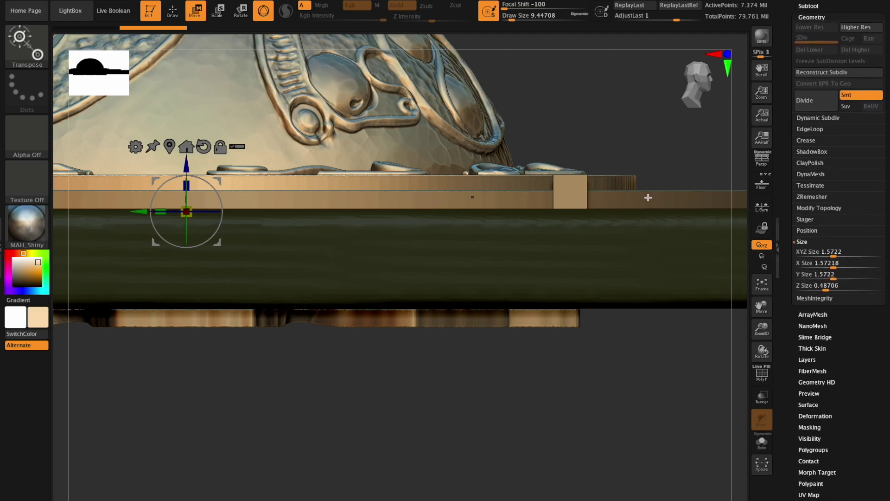
pyautogui.click(809, 252)
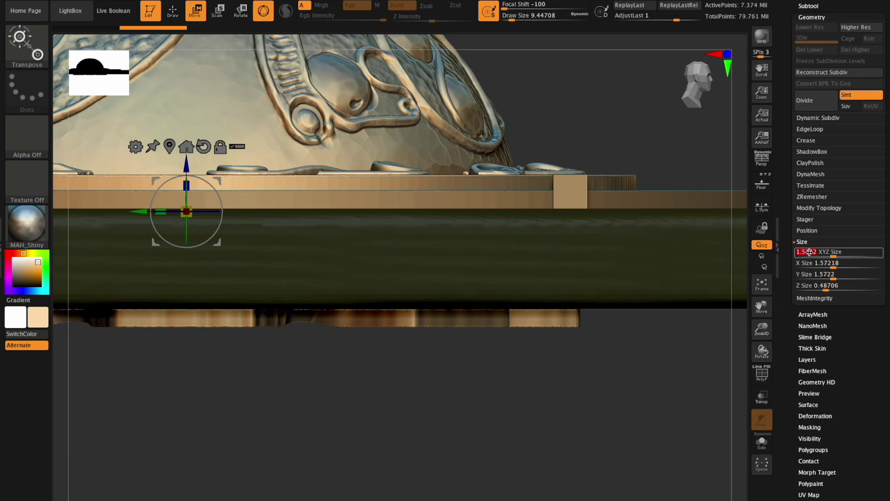
pyautogui.keyDown('alt'); pyautogui.click(575, 189); pyautogui.keyUp('alt')
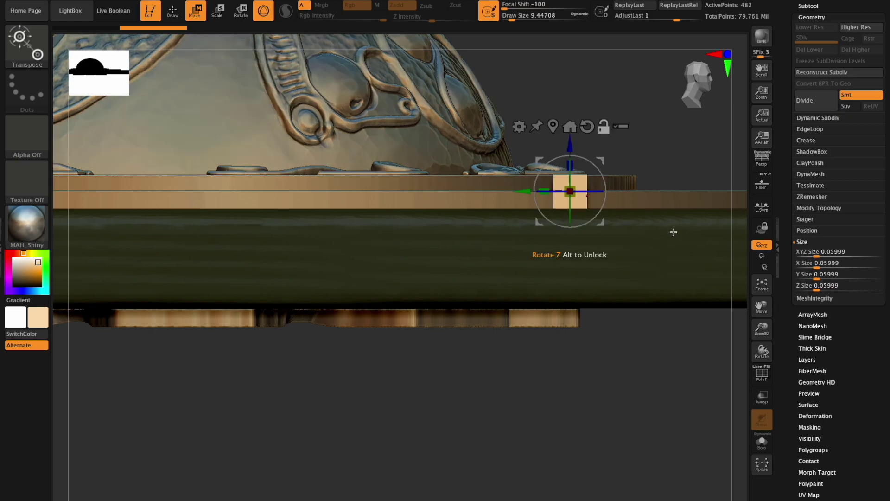
pyautogui.moveTo(735, 328); pyautogui.dragTo(769, 308)
pyautogui.moveTo(767, 305); pyautogui.dragTo(707, 312)
pyautogui.moveTo(756, 342); pyautogui.dragTo(771, 323)
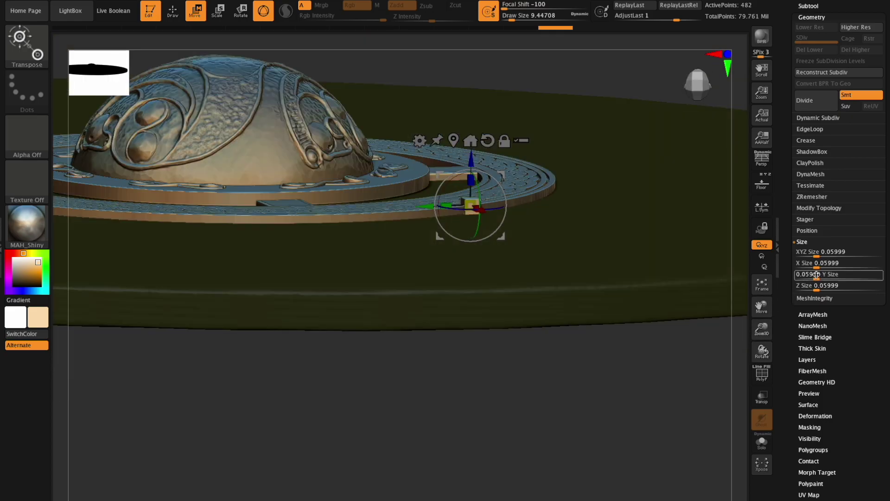
pyautogui.moveTo(820, 256); pyautogui.dragTo(826, 260)
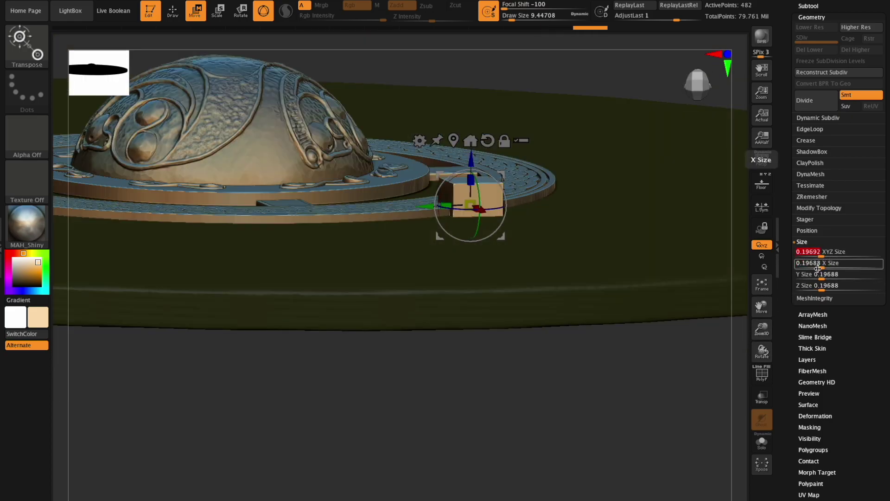
pyautogui.write('.0')
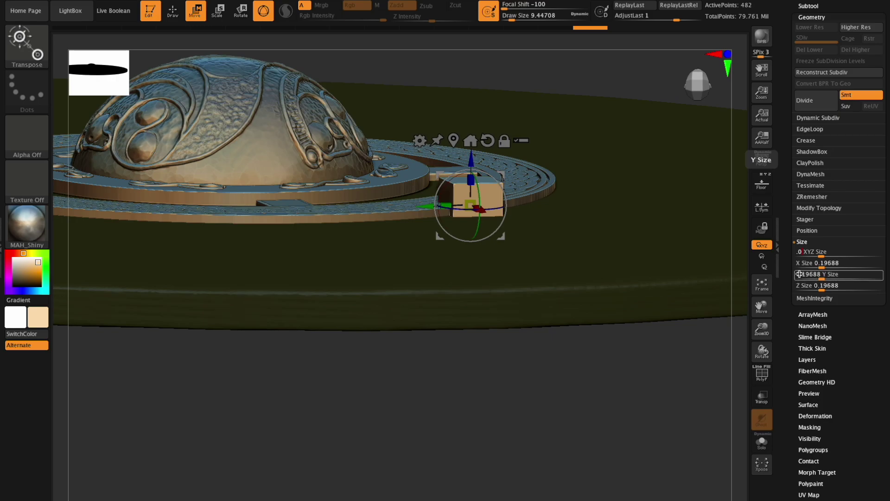
pyautogui.write('4')
pyautogui.press('Return')
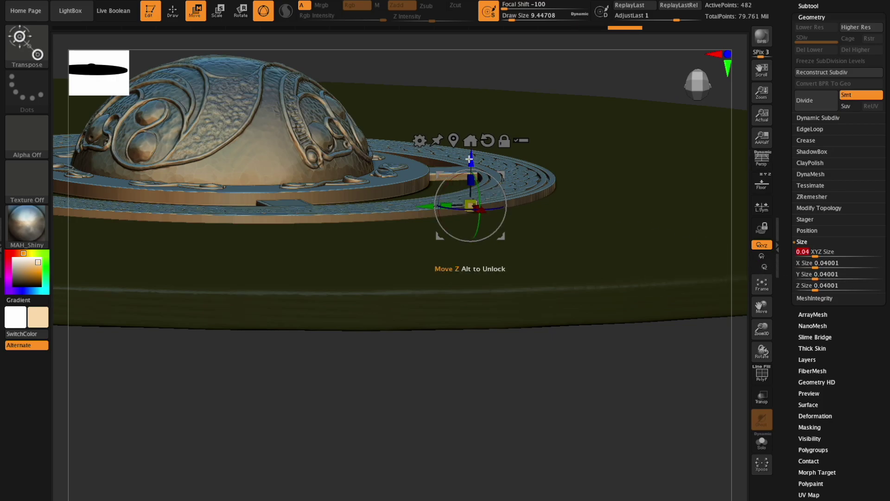
# Adjust the cube along Z until its base rests on the shield surface beside the braid ring
pyautogui.moveTo(469, 159); pyautogui.dragTo(470, 164)
pyautogui.click(761, 284)
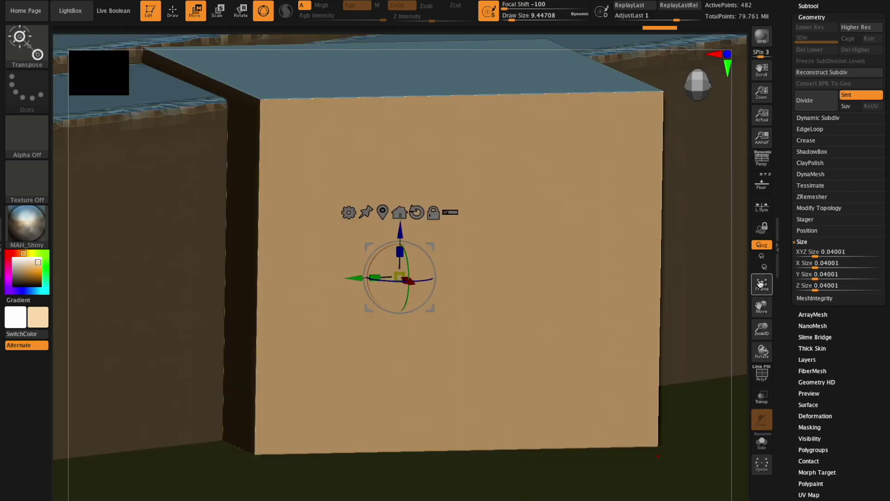
pyautogui.moveTo(400, 228); pyautogui.dragTo(401, 166)
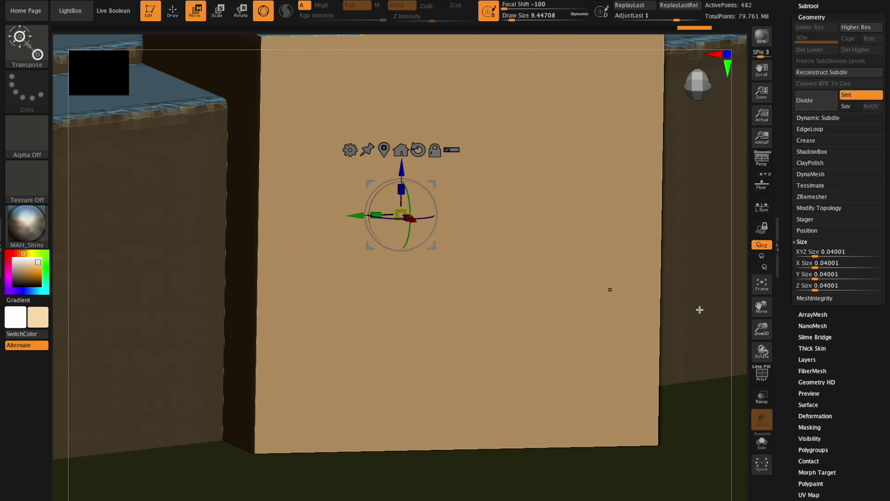
pyautogui.moveTo(752, 323); pyautogui.dragTo(696, 298)
pyautogui.moveTo(753, 344); pyautogui.dragTo(647, 297)
pyautogui.moveTo(759, 306); pyautogui.dragTo(883, 353)
# Center the gizmo on the braid ring and nudge the ring along Z to line up with the cube's top
pyautogui.click(684, 272)
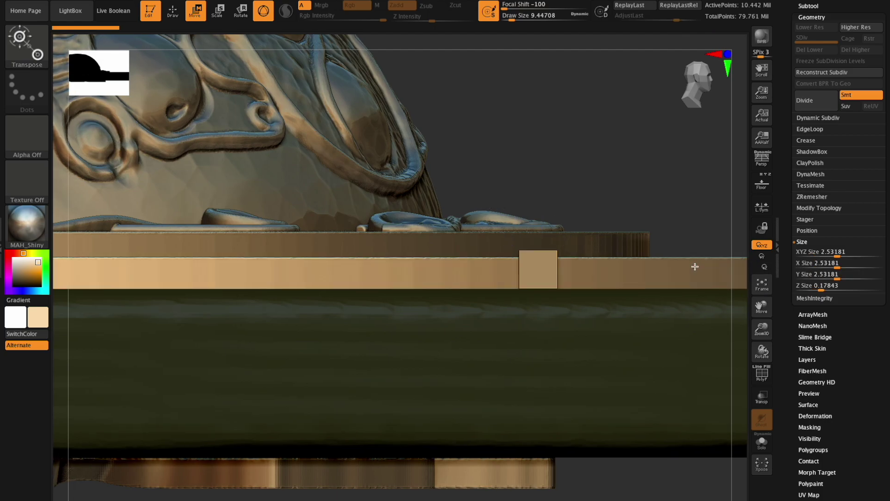
pyautogui.click(763, 284)
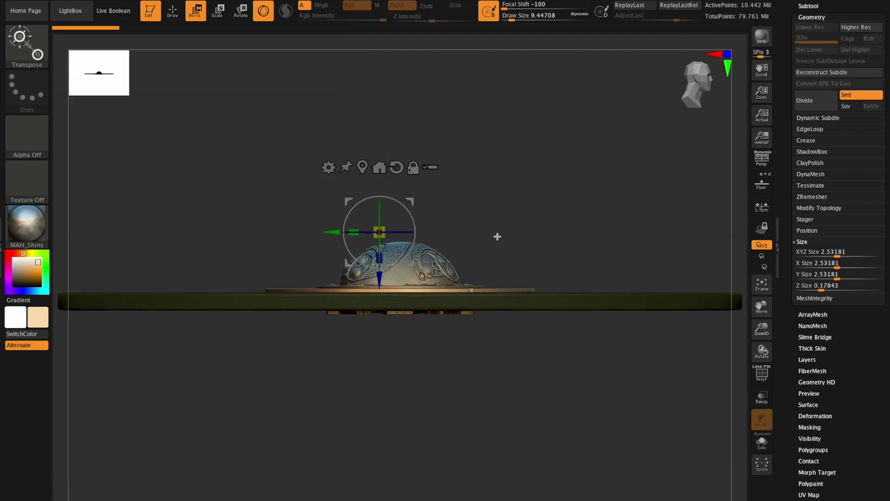
pyautogui.click(368, 168)
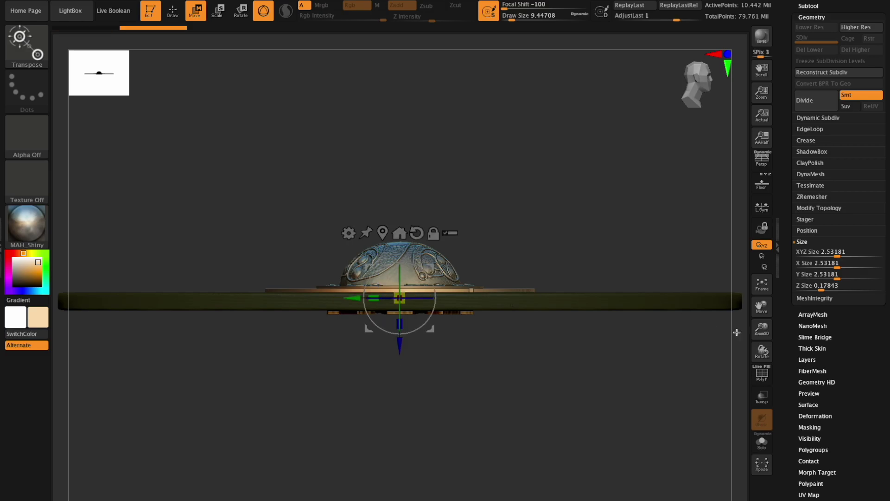
pyautogui.moveTo(766, 336); pyautogui.dragTo(439, 335)
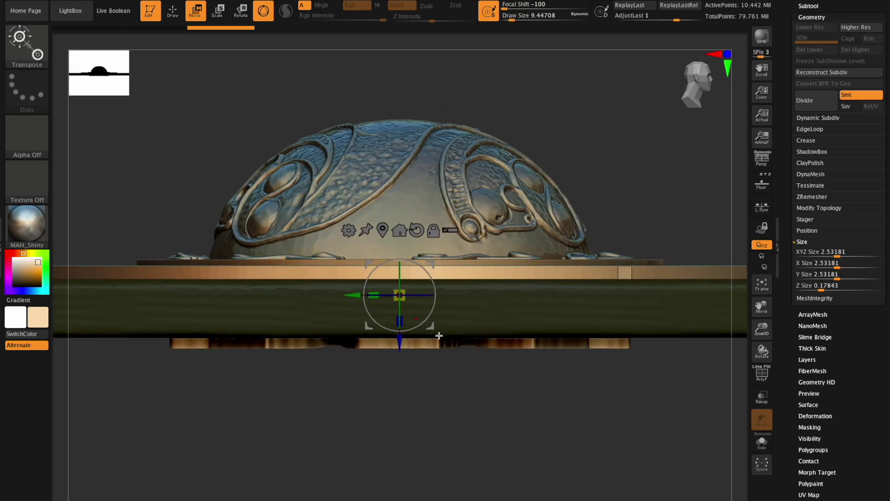
pyautogui.moveTo(761, 337); pyautogui.dragTo(552, 339)
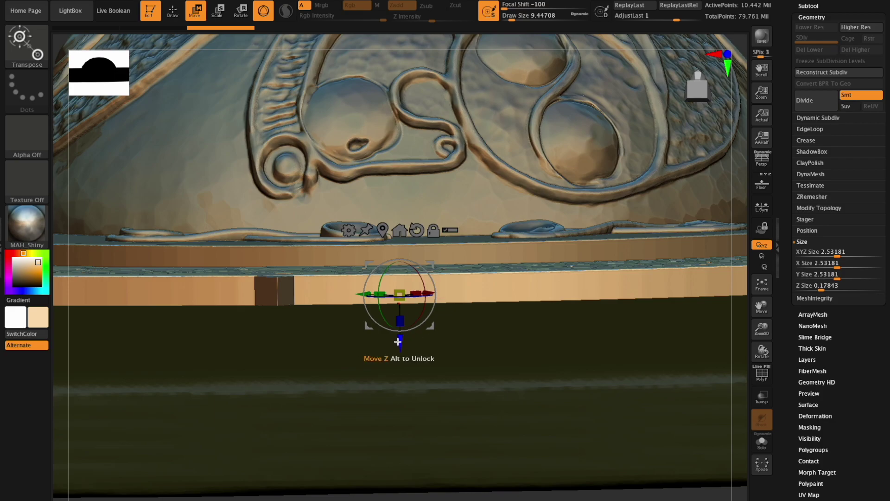
pyautogui.moveTo(401, 344); pyautogui.dragTo(401, 344)
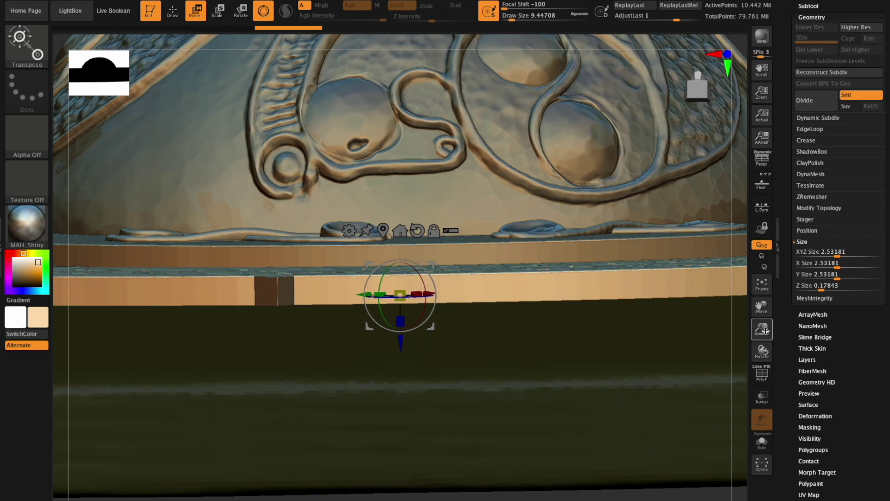
# Merge the four connecting block subtools between the boss rim and braid ring into one subtool
pyautogui.moveTo(765, 331); pyautogui.dragTo(713, 314)
pyautogui.moveTo(762, 351); pyautogui.dragTo(750, 330)
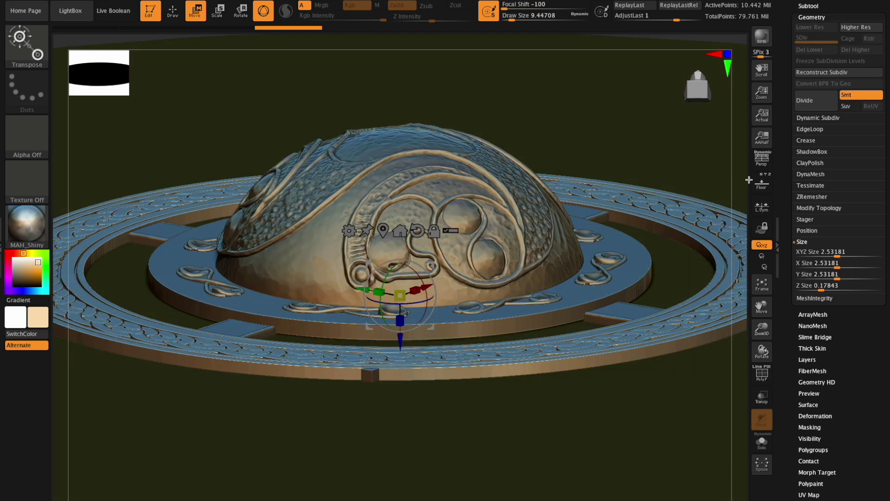
pyautogui.click(822, 8)
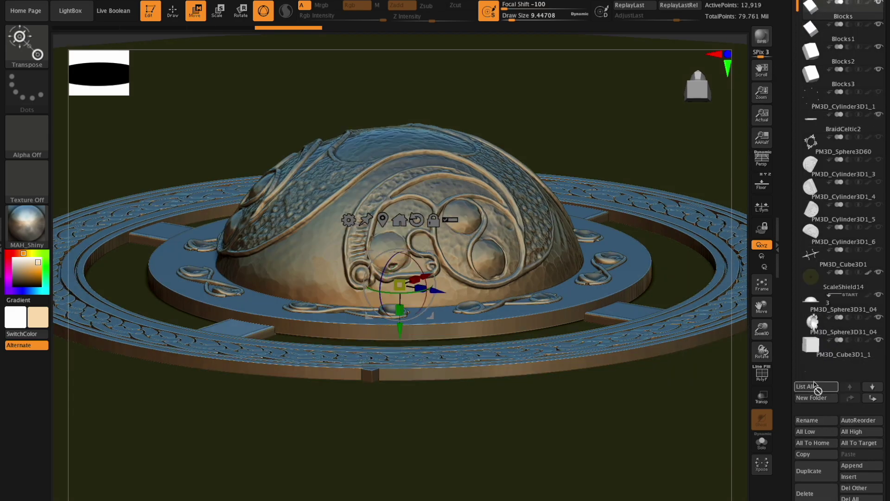
pyautogui.moveTo(886, 398); pyautogui.dragTo(886, 171)
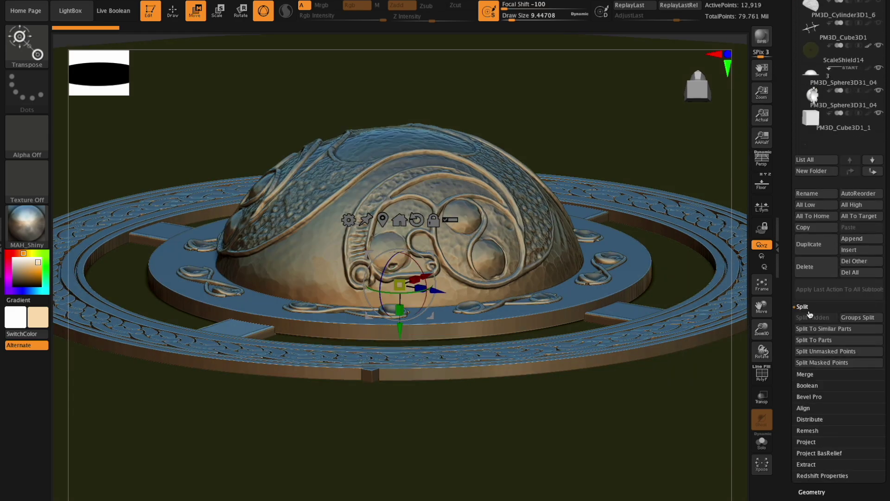
pyautogui.click(806, 375)
pyautogui.click(802, 328)
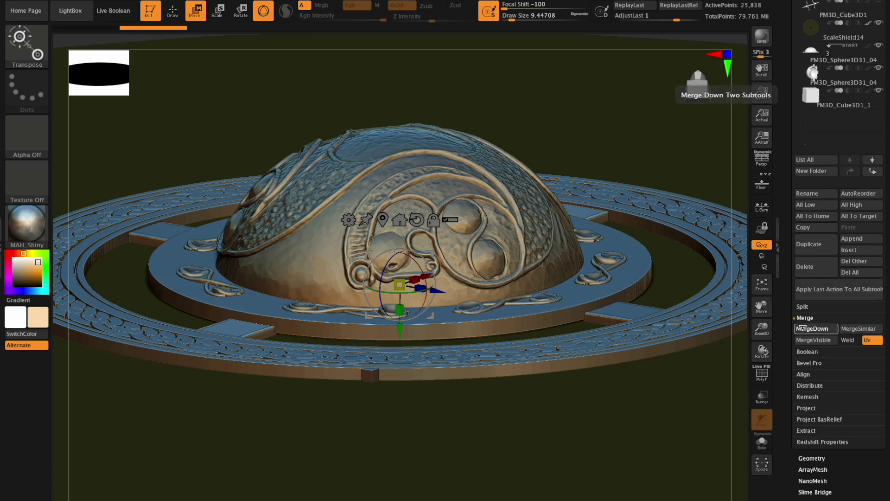
pyautogui.click(804, 329)
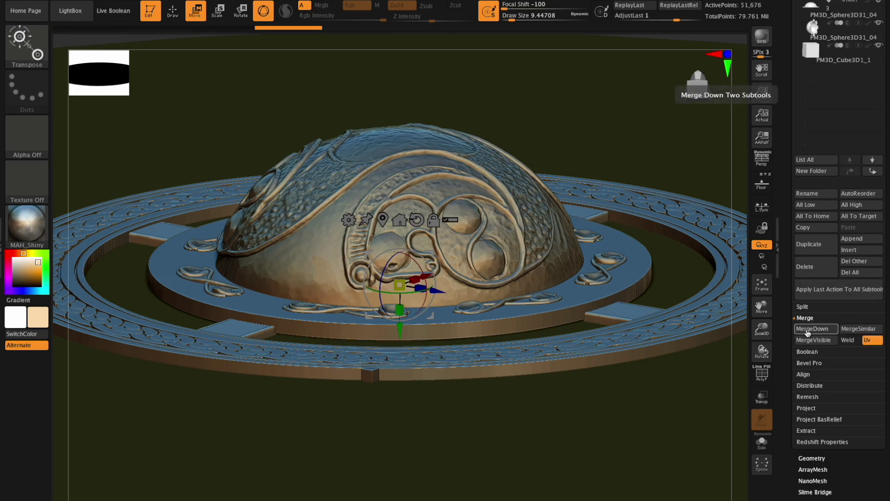
# Lower the merged connecting blocks slightly until they sit closer to flush with the braid ring, and inspect the fit
pyautogui.moveTo(401, 327); pyautogui.dragTo(402, 328)
pyautogui.moveTo(762, 329); pyautogui.dragTo(780, 365)
pyautogui.moveTo(762, 306); pyautogui.dragTo(760, 215)
pyautogui.moveTo(604, 197); pyautogui.dragTo(530, 211)
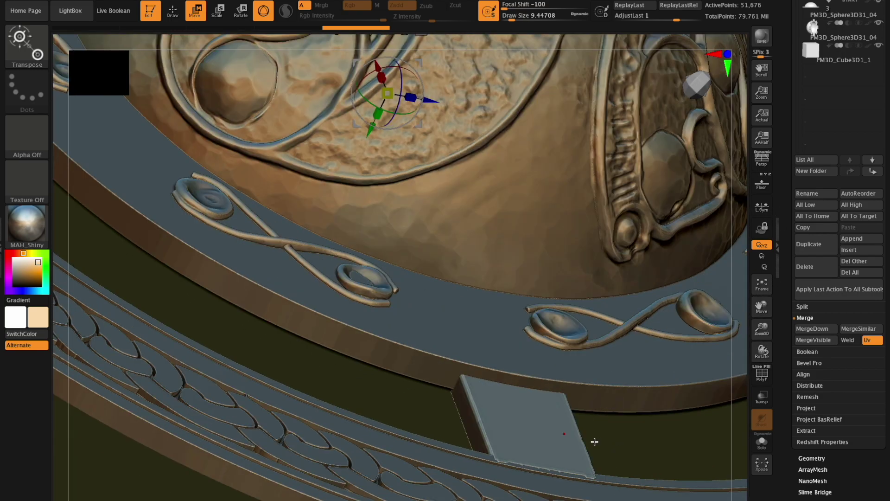
pyautogui.moveTo(370, 132); pyautogui.dragTo(364, 132)
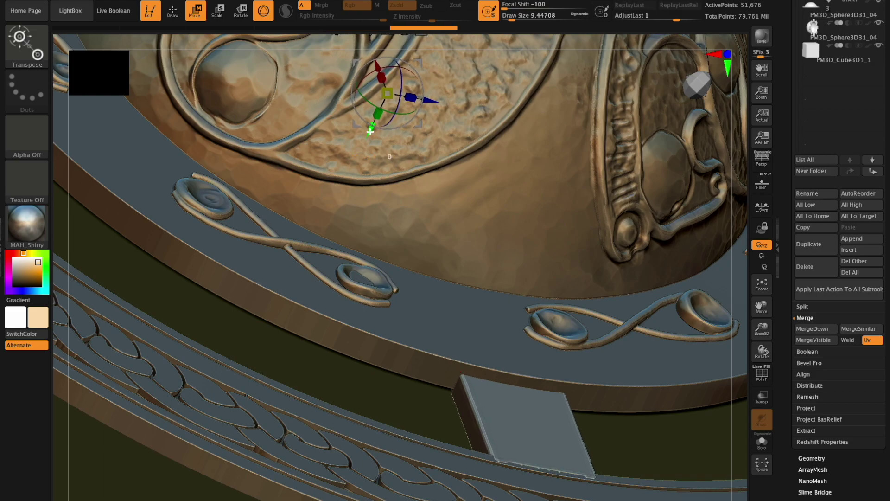
pyautogui.moveTo(370, 132); pyautogui.dragTo(370, 133)
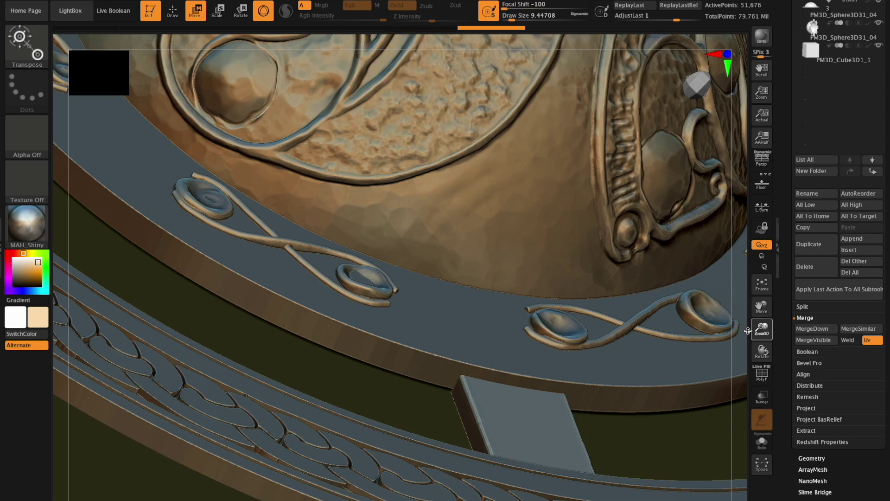
pyautogui.moveTo(725, 324); pyautogui.dragTo(736, 274)
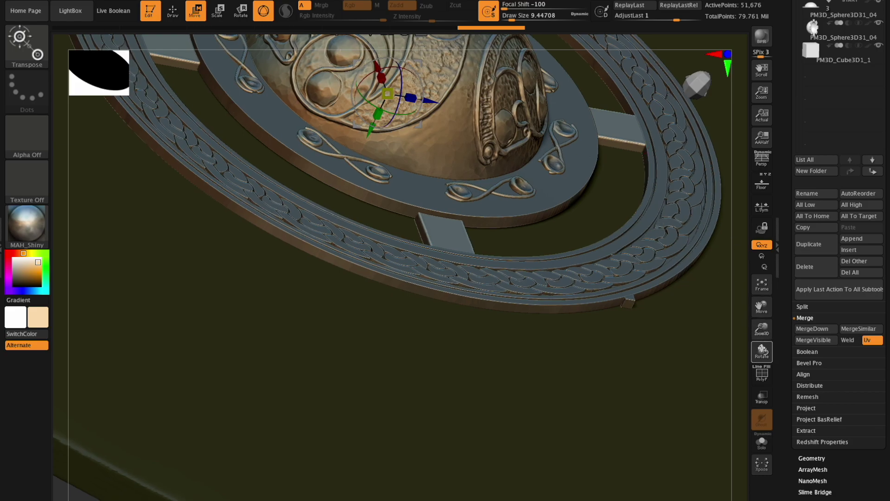
pyautogui.moveTo(761, 350); pyautogui.dragTo(779, 325)
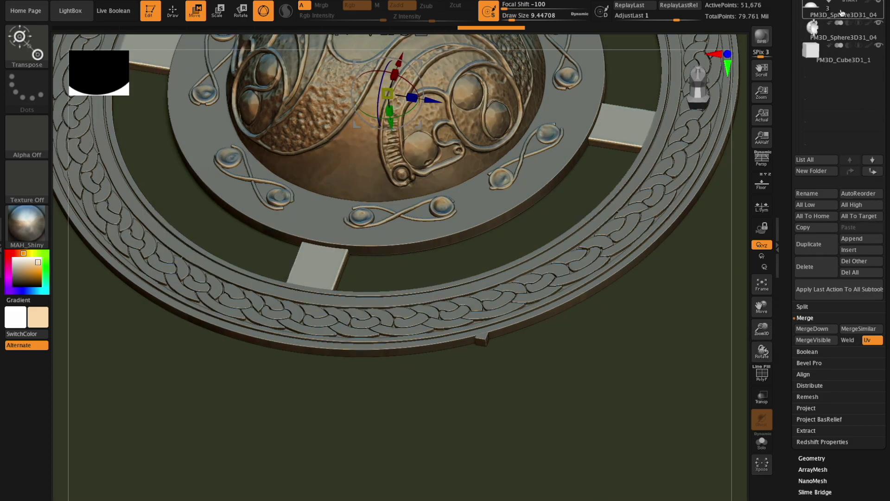
pyautogui.moveTo(885, 36); pyautogui.dragTo(885, 358)
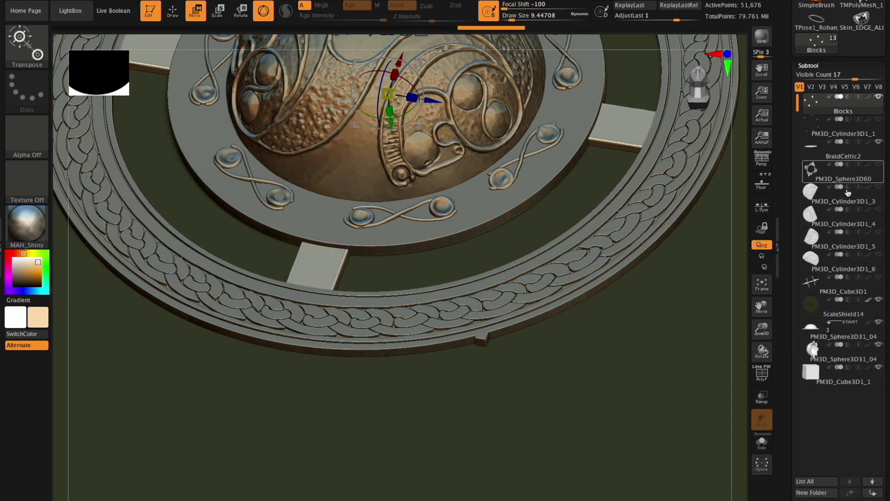
# Nudge the small rivet cylinders slightly along Y against the boss rim
pyautogui.click(835, 165)
pyautogui.click(831, 133)
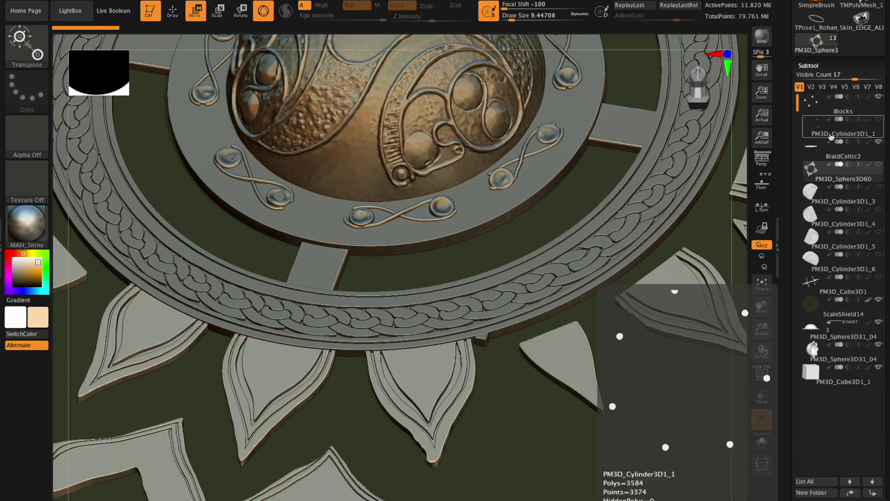
pyautogui.click(827, 131)
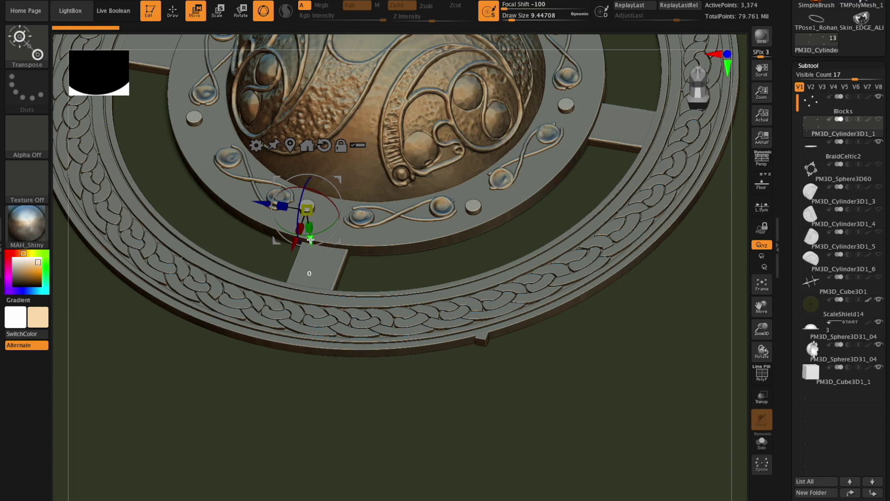
pyautogui.moveTo(310, 240); pyautogui.dragTo(310, 241)
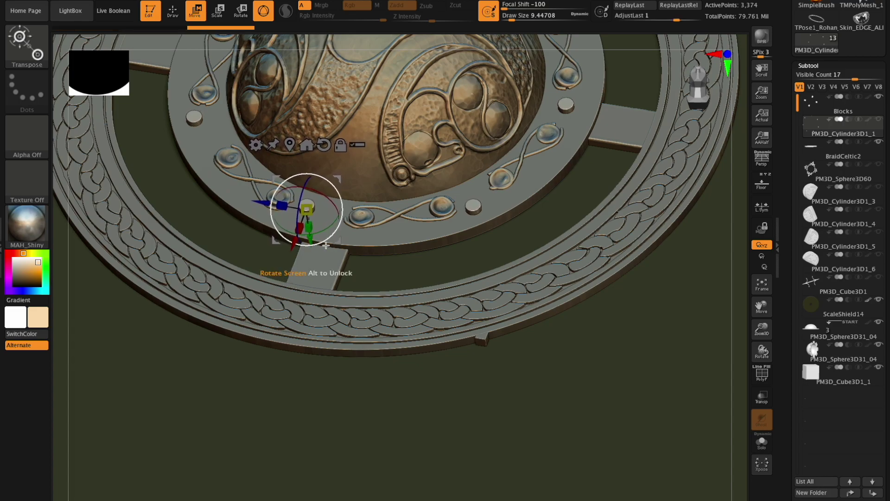
# Center the gizmo on the pointed leaf and ray ornaments and nudge them slightly along Z relative to the shield surface
pyautogui.keyDown('alt'); pyautogui.click(333, 236); pyautogui.keyUp('alt')
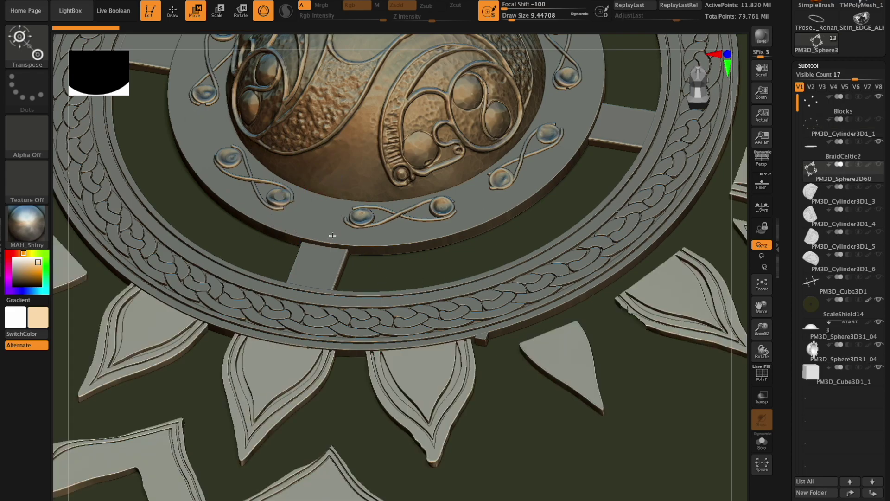
pyautogui.moveTo(770, 344); pyautogui.dragTo(772, 343)
pyautogui.moveTo(766, 310); pyautogui.dragTo(741, 390)
pyautogui.moveTo(223, 39); pyautogui.dragTo(235, 80)
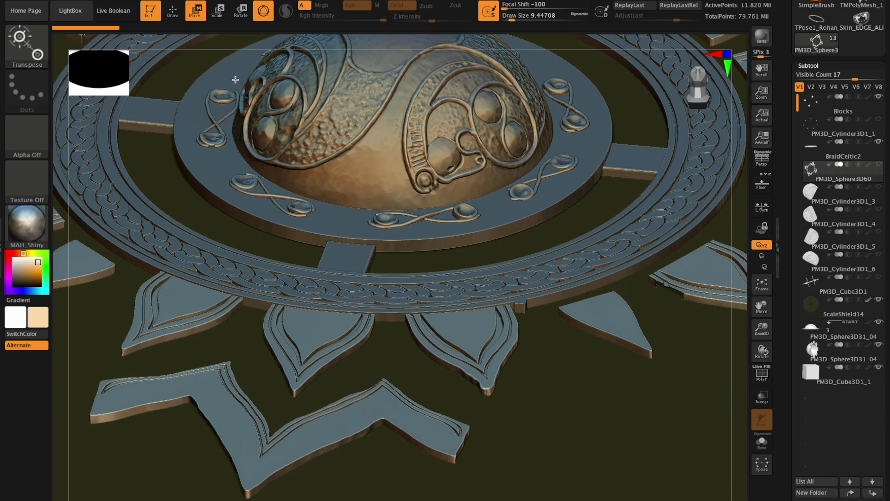
pyautogui.click(767, 284)
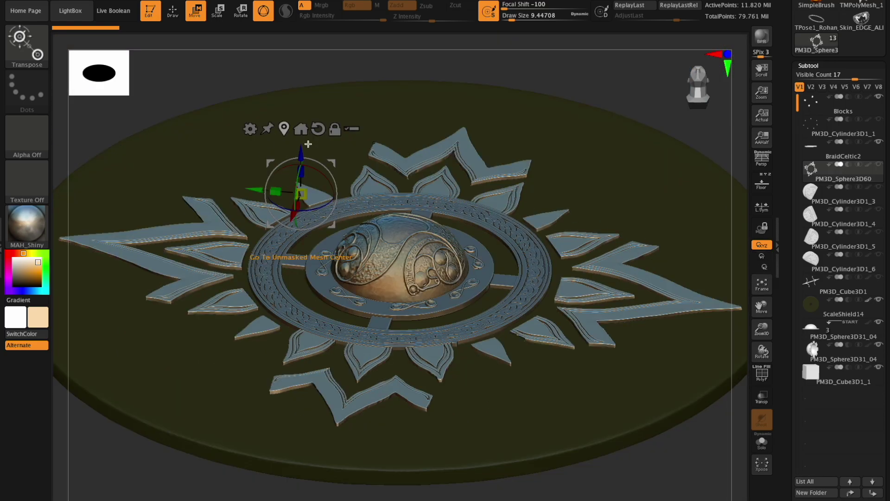
pyautogui.click(285, 129)
pyautogui.moveTo(769, 326); pyautogui.dragTo(801, 364)
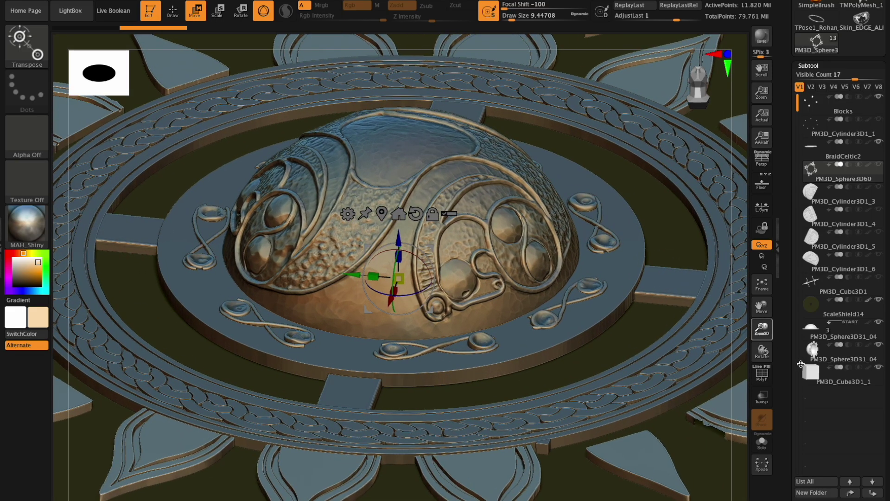
pyautogui.keyDown('ctrl'); pyautogui.moveTo(500, 445); pyautogui.dragTo(496, 452, button='right'); pyautogui.keyUp('ctrl')
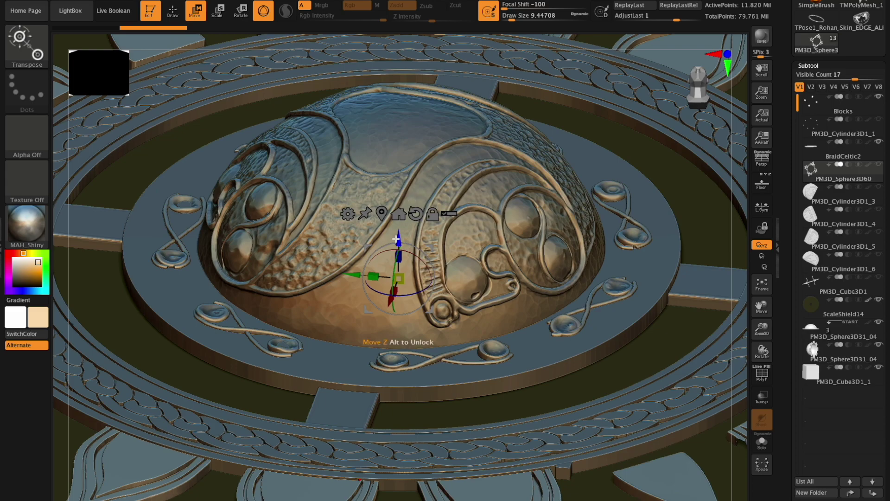
pyautogui.moveTo(399, 239); pyautogui.dragTo(399, 236)
pyautogui.moveTo(762, 329)
pyautogui.mouseDown()
pyautogui.moveTo(720, 322)
pyautogui.moveTo(758, 349)
pyautogui.moveTo(756, 333)
pyautogui.mouseUp()
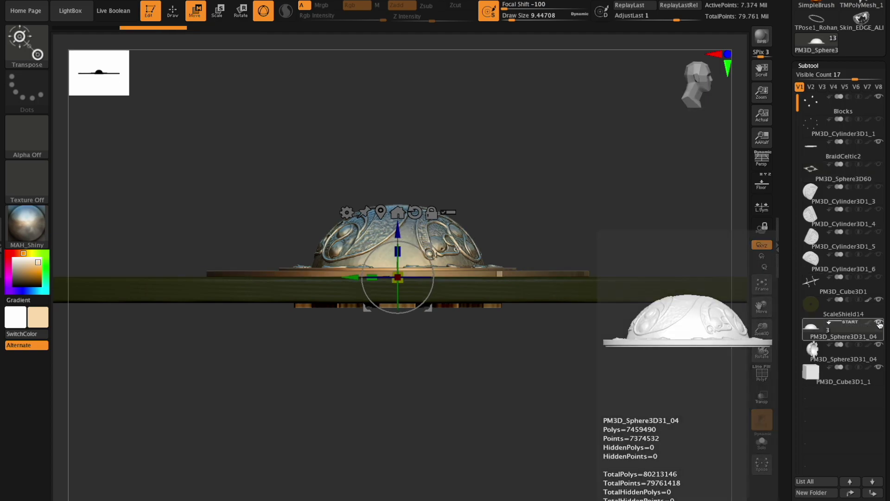
# Isolate the shield and the ornate boss by hiding all other subtools, including the plain dome base
pyautogui.keyDown('shift'); pyautogui.click(879, 322); pyautogui.keyUp('shift')
pyautogui.keyDown('shift'); pyautogui.click(879, 300); pyautogui.keyUp('shift')
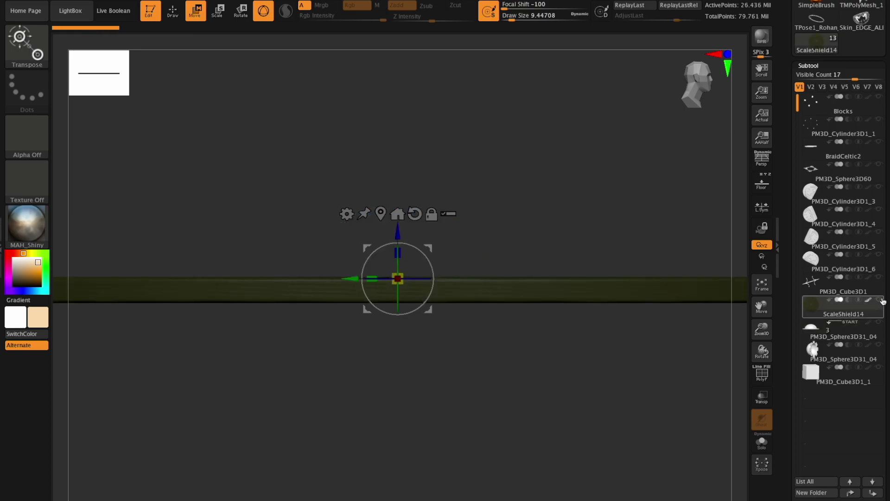
pyautogui.click(877, 323)
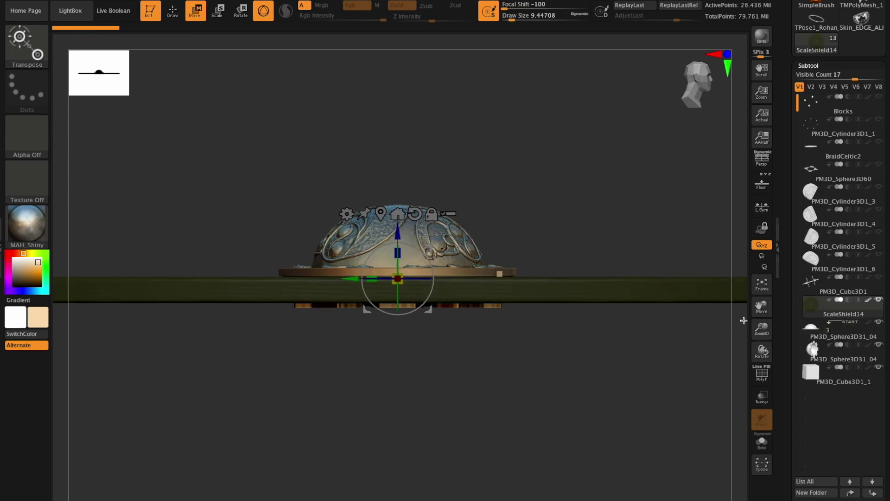
pyautogui.moveTo(759, 330); pyautogui.dragTo(772, 347)
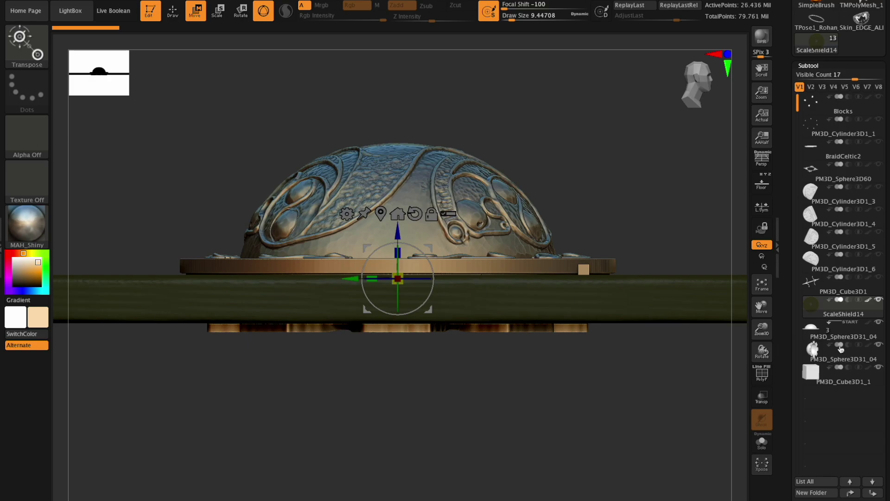
pyautogui.click(878, 345)
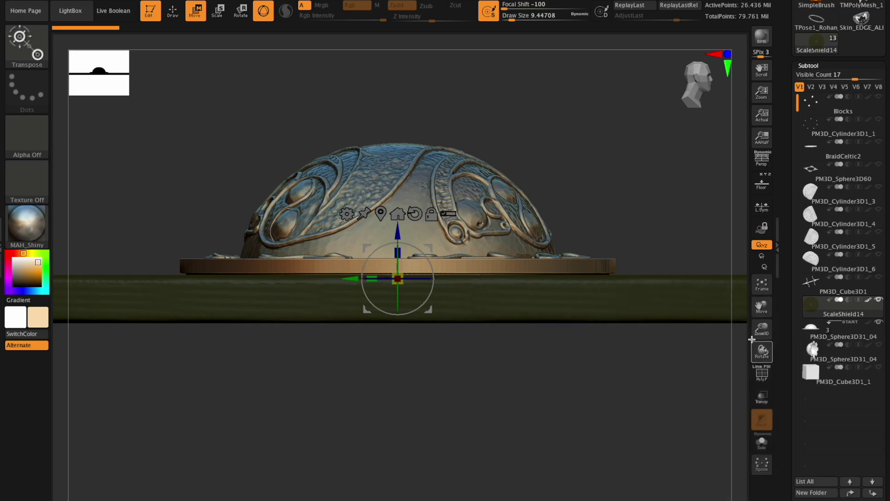
pyautogui.moveTo(679, 371)
pyautogui.keyDown('ctrl'); pyautogui.mouseDown()
pyautogui.moveTo(468, 310)
pyautogui.moveTo(145, 280)
pyautogui.moveTo(136, 269)
pyautogui.mouseUp(); pyautogui.keyUp('ctrl')
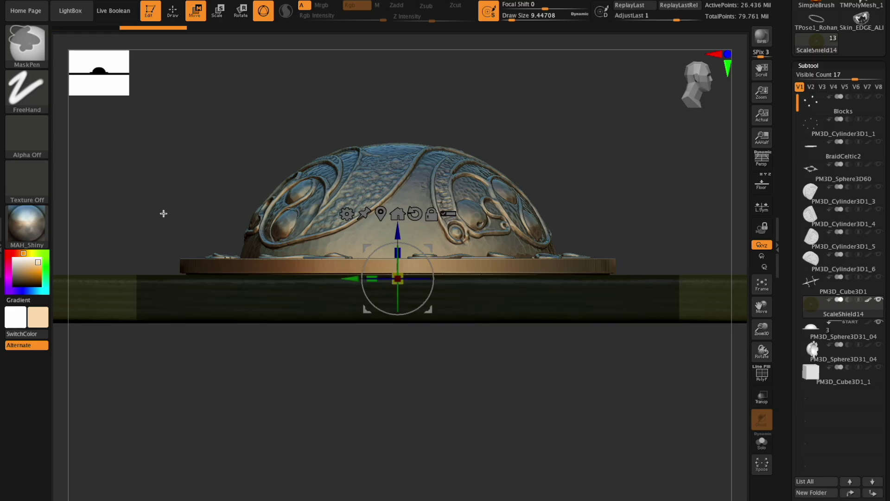
pyautogui.keyDown('ctrl'); pyautogui.click(174, 219); pyautogui.keyUp('ctrl')
pyautogui.keyDown('ctrl'); pyautogui.moveTo(684, 207); pyautogui.dragTo(746, 270); pyautogui.keyUp('ctrl')
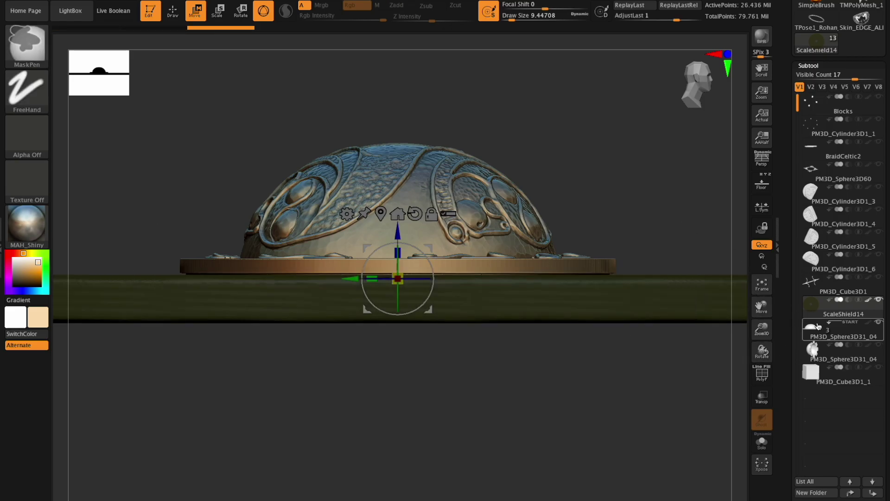
# Mask all of the ornate boss except its rim's underside and extend that underside slightly down along Z into the shield
pyautogui.click(829, 337)
pyautogui.keyDown('ctrl'); pyautogui.moveTo(669, 392); pyautogui.dragTo(137, 268); pyautogui.keyUp('ctrl')
pyautogui.keyDown('ctrl'); pyautogui.click(171, 208); pyautogui.keyUp('ctrl')
pyautogui.moveTo(397, 232); pyautogui.dragTo(398, 237)
pyautogui.moveTo(764, 358); pyautogui.dragTo(767, 371)
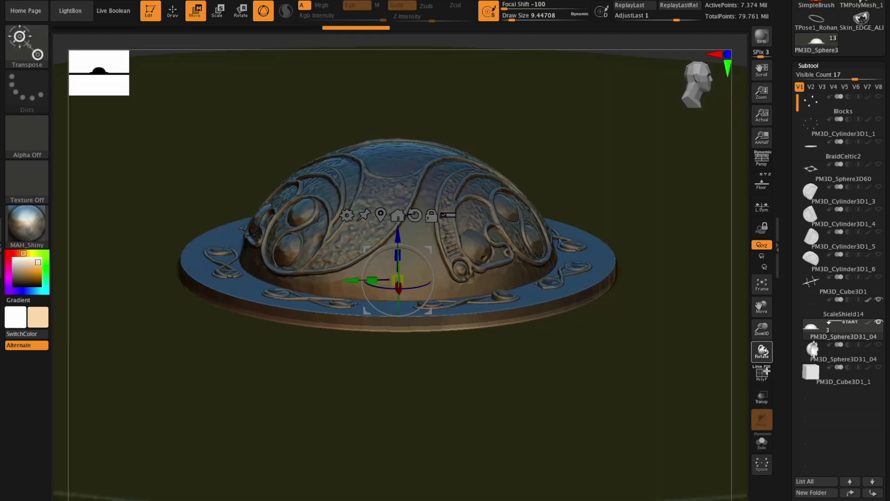
pyautogui.moveTo(646, 192); pyautogui.dragTo(693, 331)
pyautogui.moveTo(761, 329); pyautogui.dragTo(728, 321)
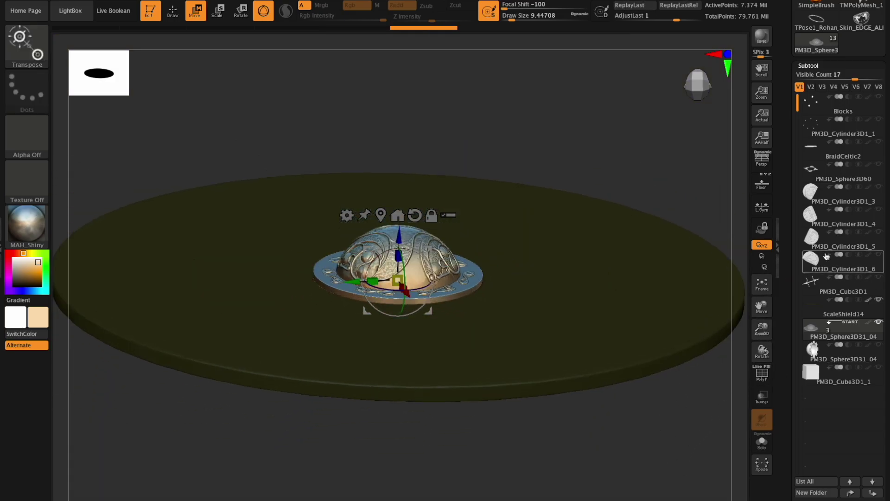
# Move the Blocks subtool down the list to directly below ScaleShield14
pyautogui.click(823, 111)
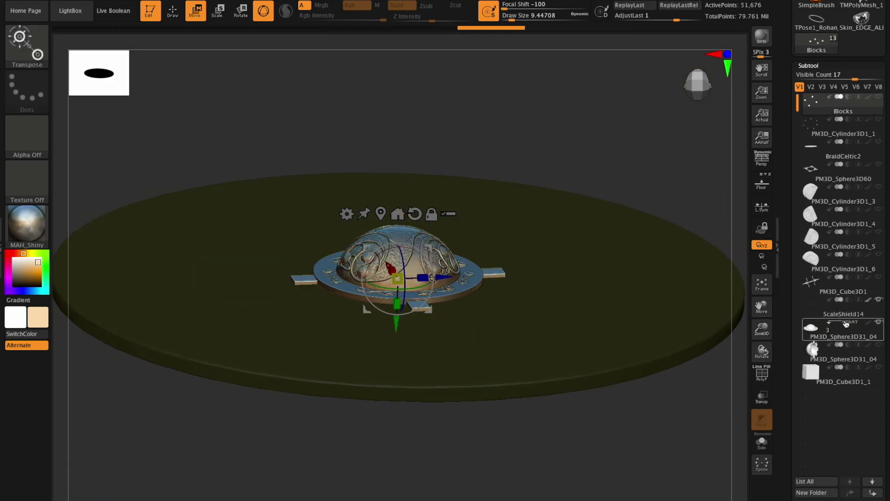
pyautogui.click(873, 493)
pyautogui.click(872, 493)
pyautogui.click(872, 493)
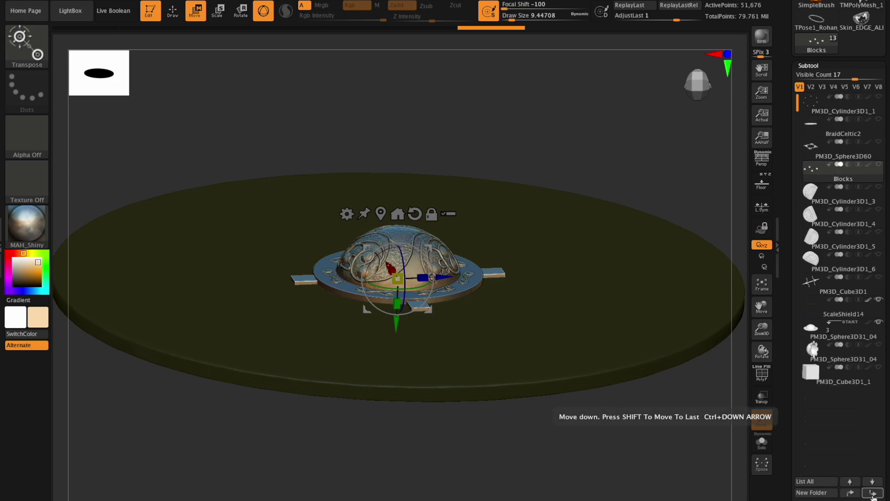
pyautogui.click(873, 494)
pyautogui.click(873, 493)
pyautogui.click(873, 494)
pyautogui.click(873, 493)
pyautogui.click(873, 494)
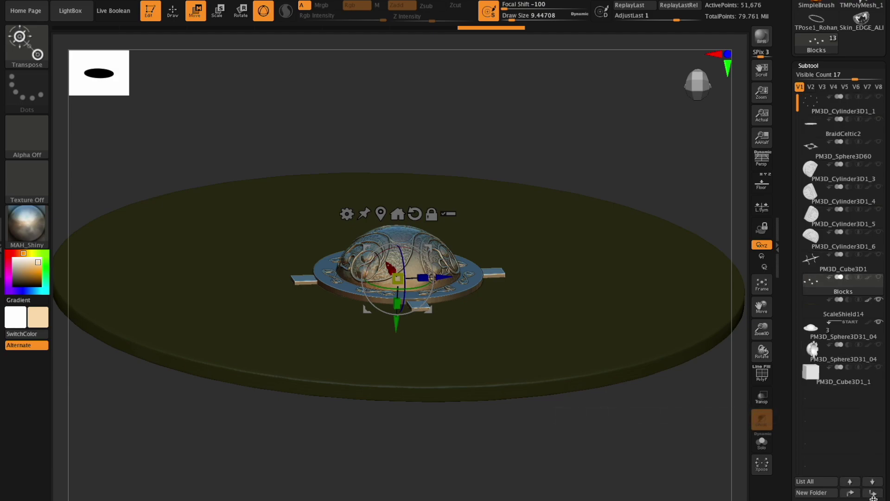
pyautogui.click(872, 493)
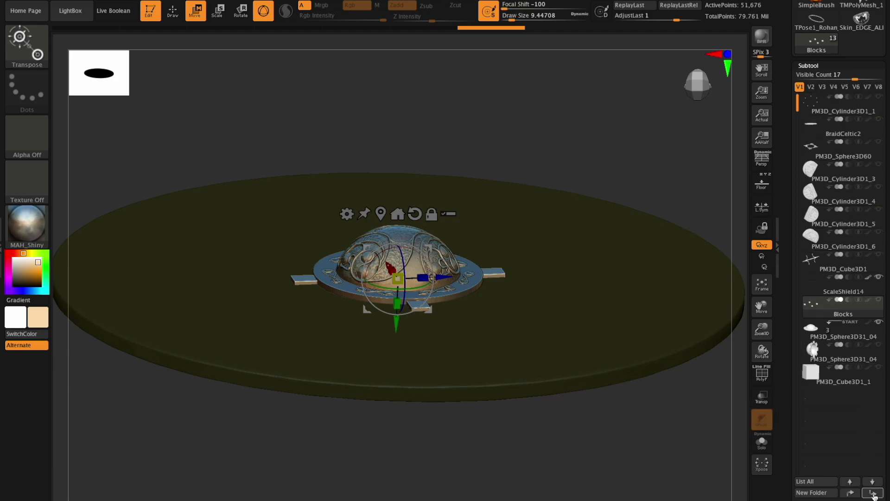
# Move the rivet subtool PM3D_Cylinder3D1_1 down the list to directly below Blocks
pyautogui.click(811, 110)
pyautogui.click(873, 493)
pyautogui.click(872, 493)
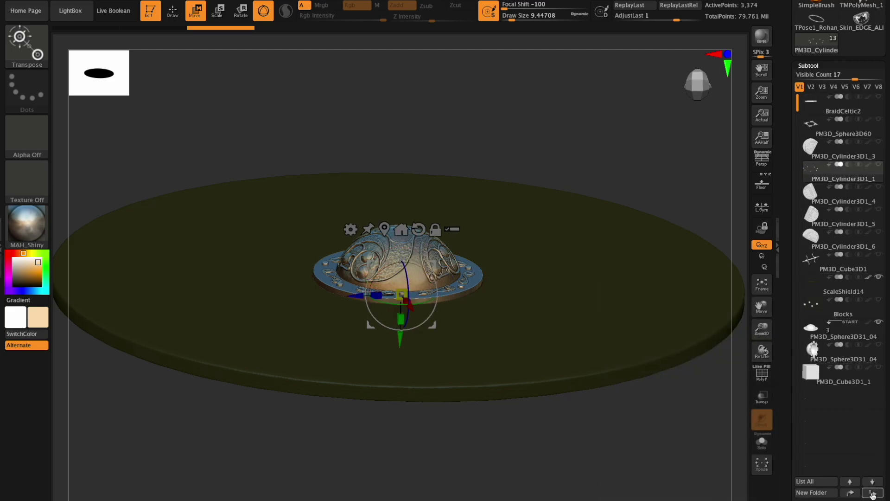
pyautogui.click(873, 493)
pyautogui.click(873, 494)
pyautogui.click(872, 493)
pyautogui.click(872, 493)
pyautogui.click(873, 494)
pyautogui.click(873, 493)
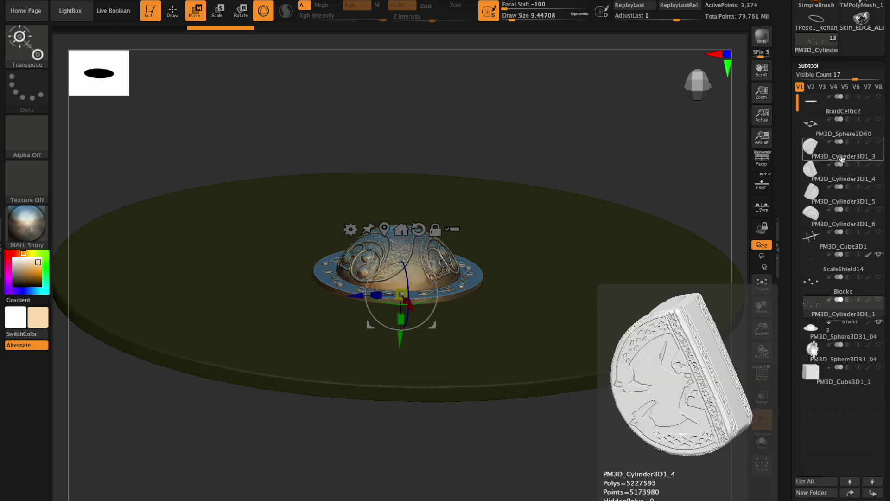
# Move the leaf and ray ornament subtool PM3D_Sphere3D60 down the list to directly below PM3D_Cylinder3D1_1
pyautogui.click(826, 129)
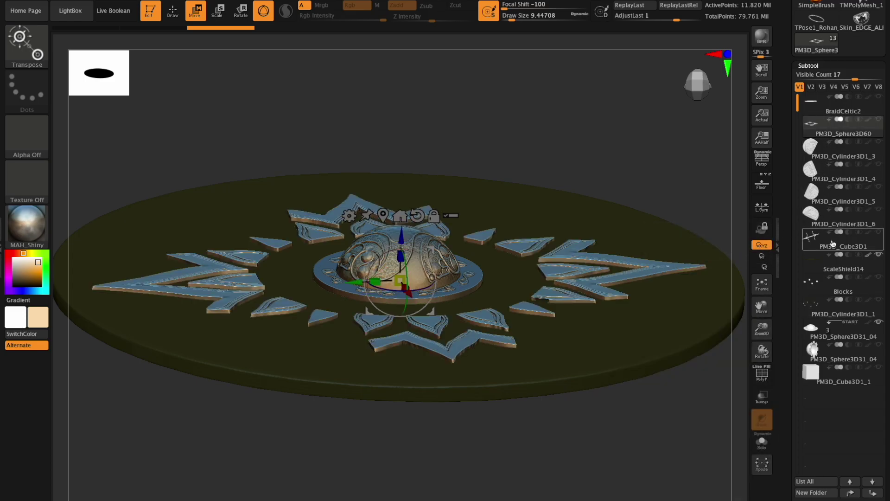
pyautogui.click(871, 494)
pyautogui.click(872, 493)
pyautogui.click(872, 493)
pyautogui.click(872, 493)
pyautogui.click(872, 493)
pyautogui.click(872, 494)
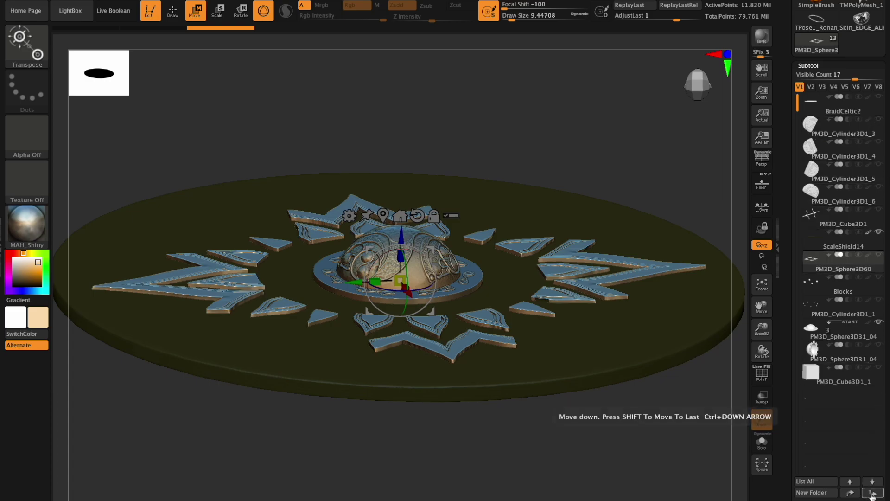
pyautogui.click(872, 493)
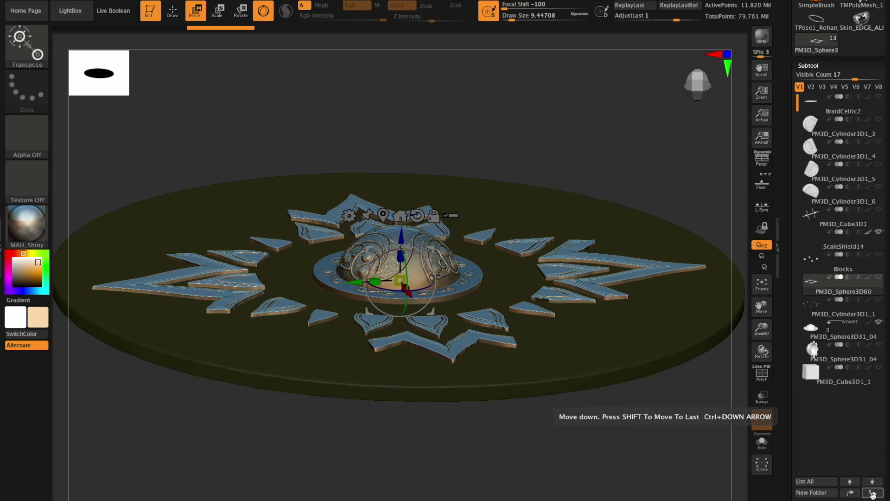
pyautogui.click(872, 494)
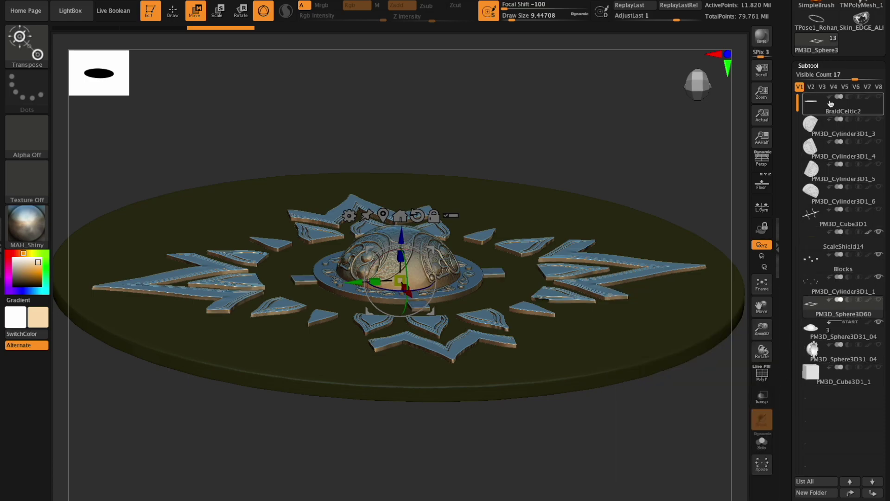
# Move BraidCeltic2 down the list to between PM3D_Cylinder3D1_1 and PM3D_Sphere3D60, and show the leaf and ray ornaments
pyautogui.click(871, 112)
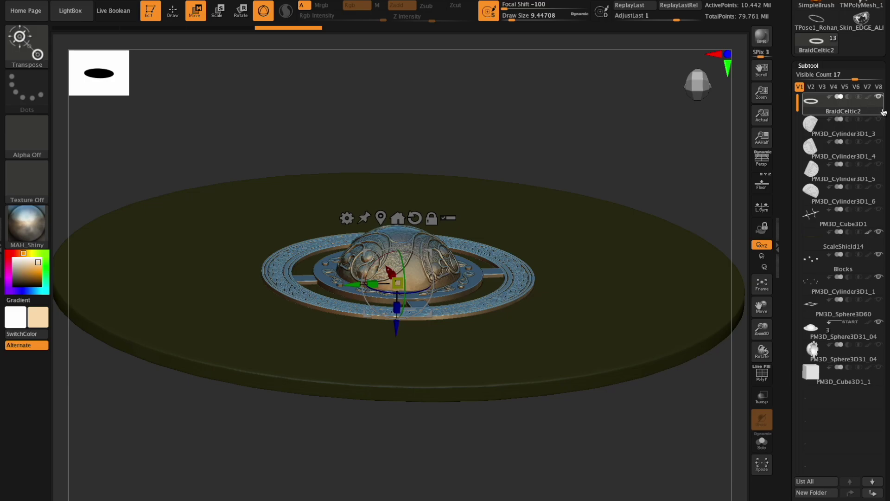
pyautogui.click(872, 494)
pyautogui.click(872, 494)
pyautogui.click(871, 494)
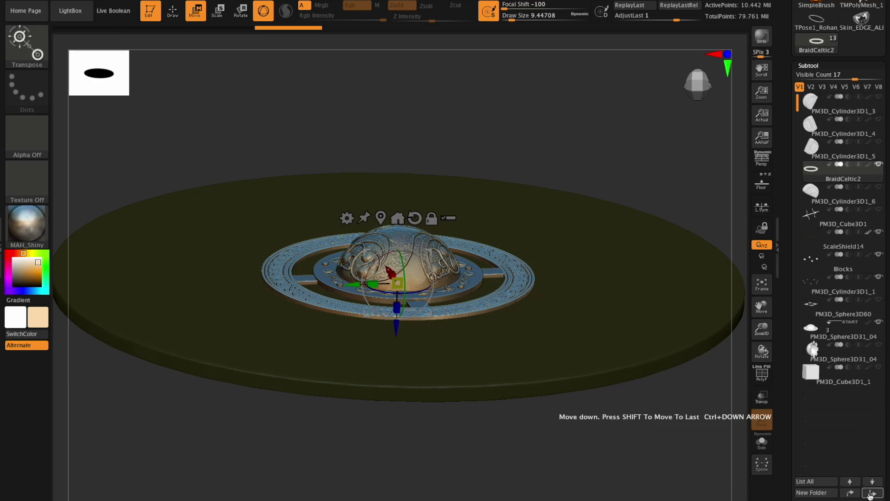
pyautogui.click(871, 493)
pyautogui.click(872, 493)
pyautogui.click(872, 493)
pyautogui.click(872, 493)
pyautogui.click(871, 493)
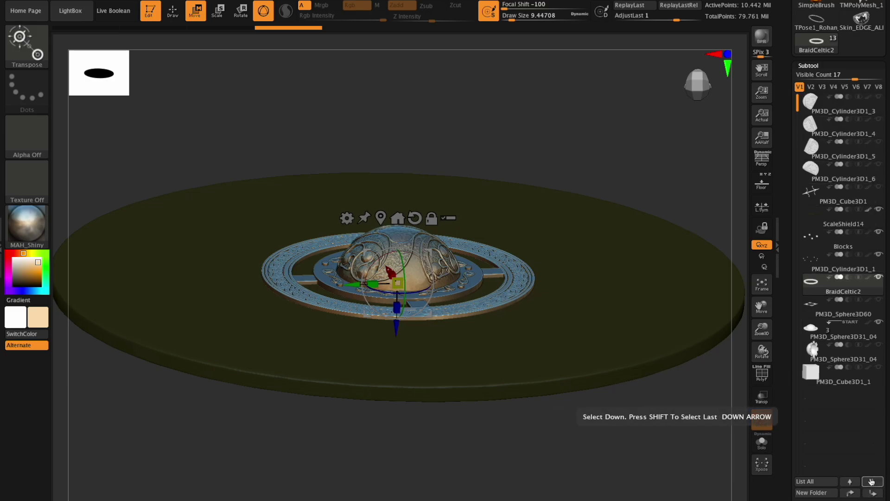
pyautogui.click(878, 300)
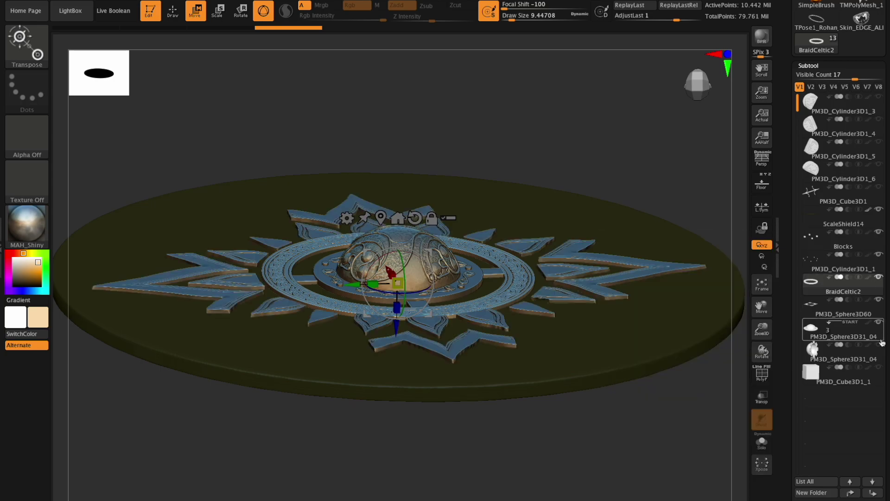
# Move the plain dome subtool up to the top of the list, and select the cube subtool PM3D_Cube3D1_1
pyautogui.moveTo(881, 348)
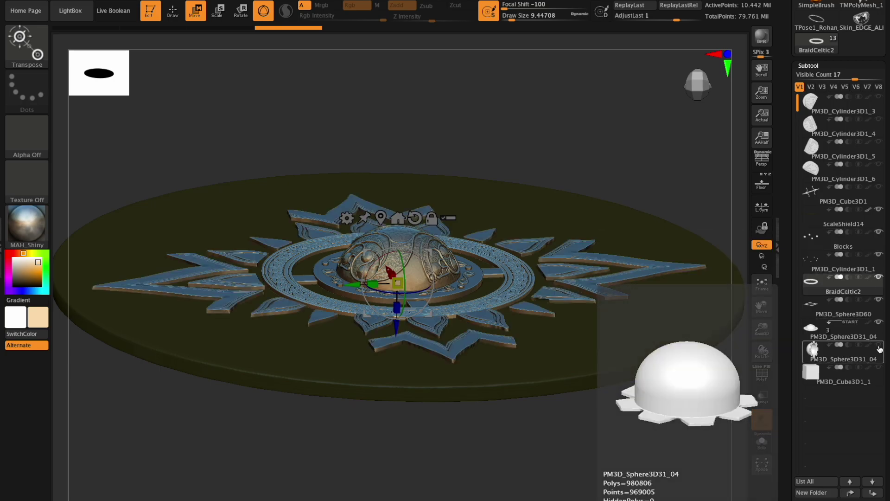
pyautogui.click(879, 348)
pyautogui.scroll(-3, 853, 389)
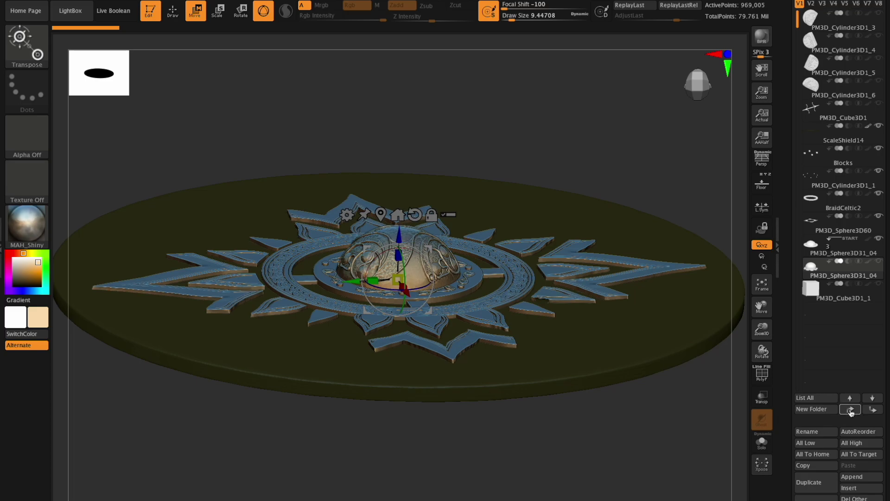
pyautogui.click(851, 410)
pyautogui.click(850, 410)
pyautogui.click(852, 409)
pyautogui.click(852, 410)
pyautogui.click(852, 408)
pyautogui.click(852, 408)
pyautogui.click(853, 408)
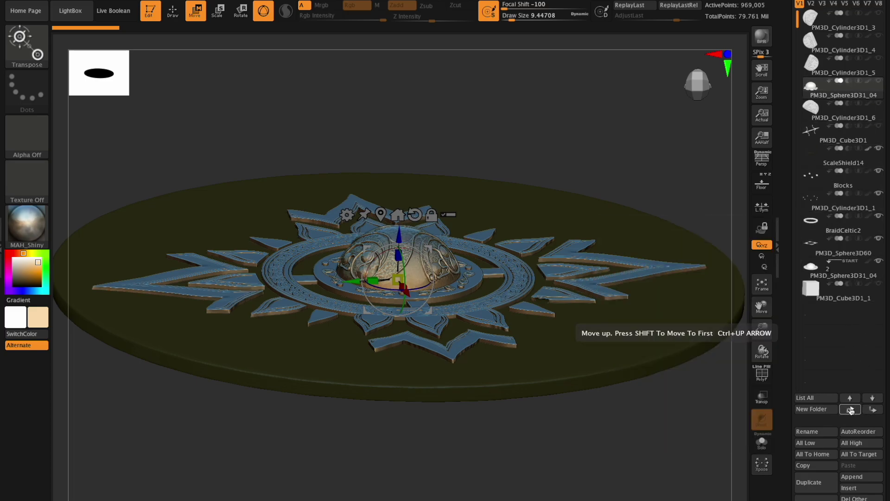
pyautogui.click(852, 410)
pyautogui.click(852, 410)
pyautogui.click(852, 410)
pyautogui.click(860, 297)
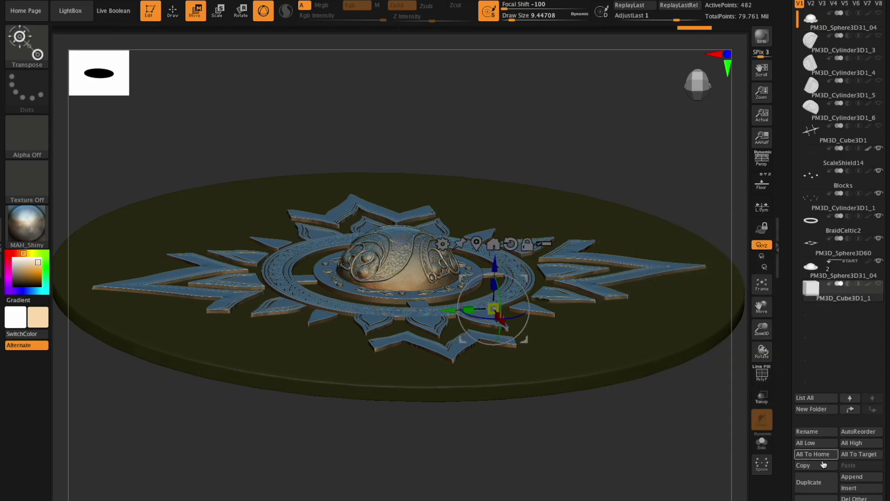
# Delete the cube subtool PM3D_Cube3D1_1
pyautogui.click(816, 498)
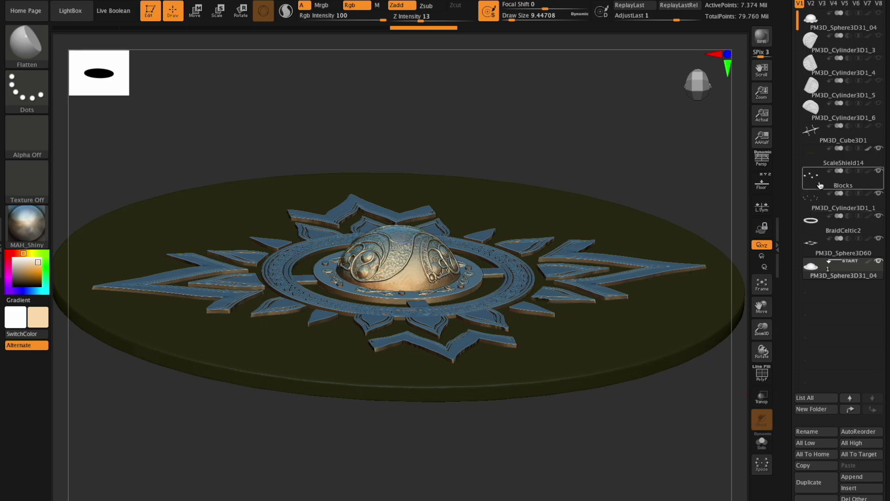
pyautogui.moveTo(821, 158)
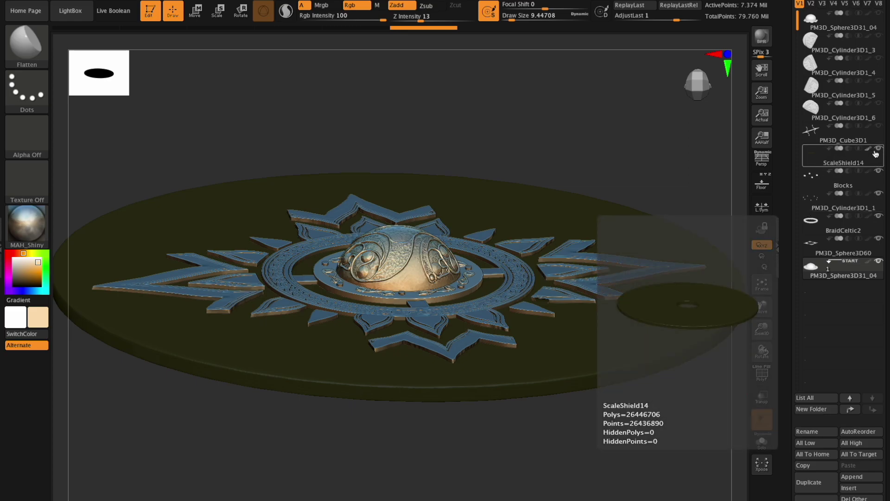
pyautogui.moveTo(762, 355)
pyautogui.mouseDown()
pyautogui.moveTo(760, 364)
pyautogui.moveTo(747, 322)
pyautogui.moveTo(764, 395)
pyautogui.moveTo(792, 327)
pyautogui.mouseUp()
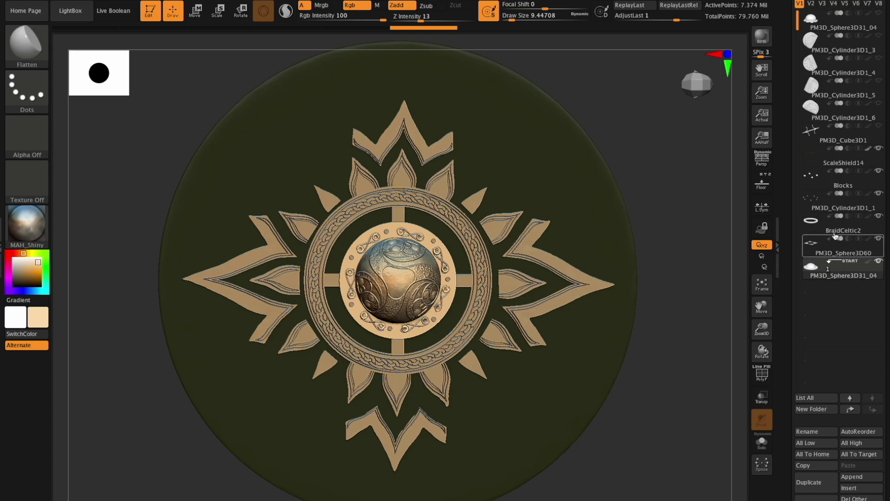
# On the ornament subtool PM3D_Sphere3D60, mask everything except the three leaves directly above the braid ring
pyautogui.scroll(-2, 839, 159)
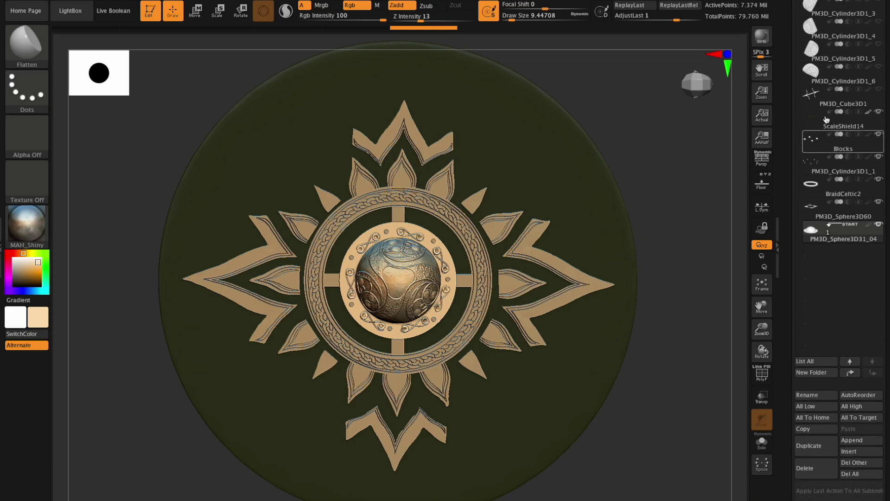
pyautogui.moveTo(819, 162)
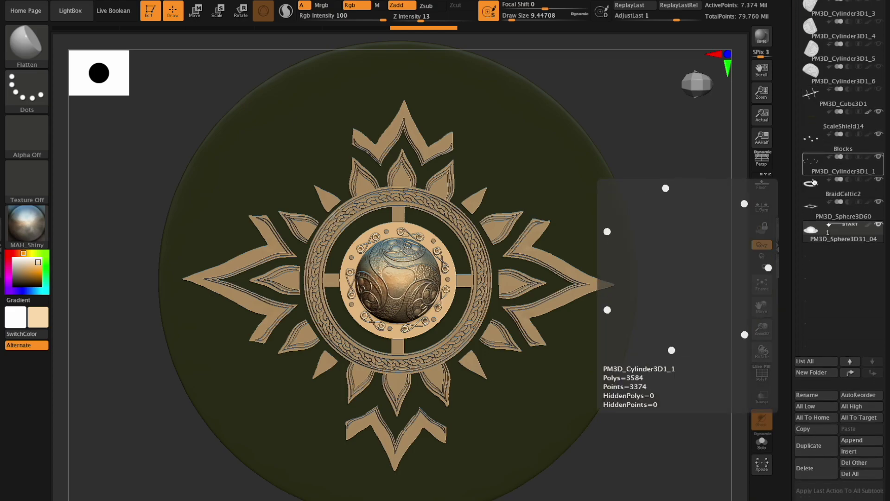
pyautogui.click(812, 207)
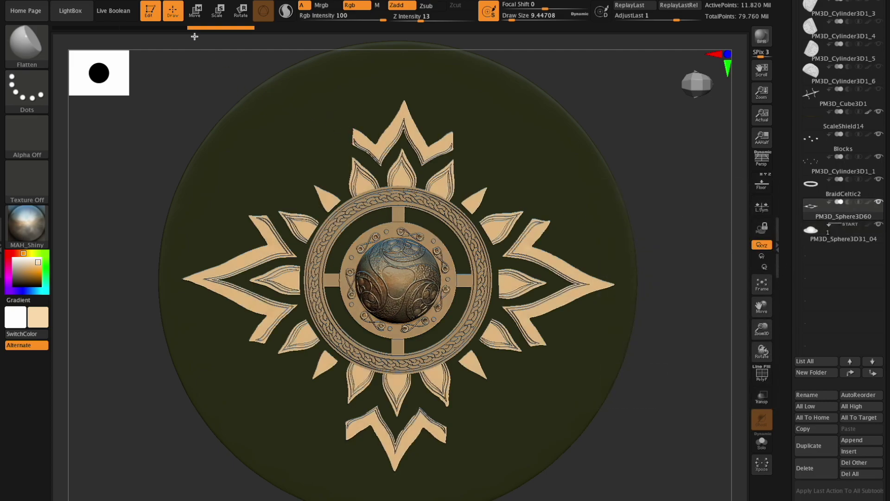
pyautogui.click(194, 11)
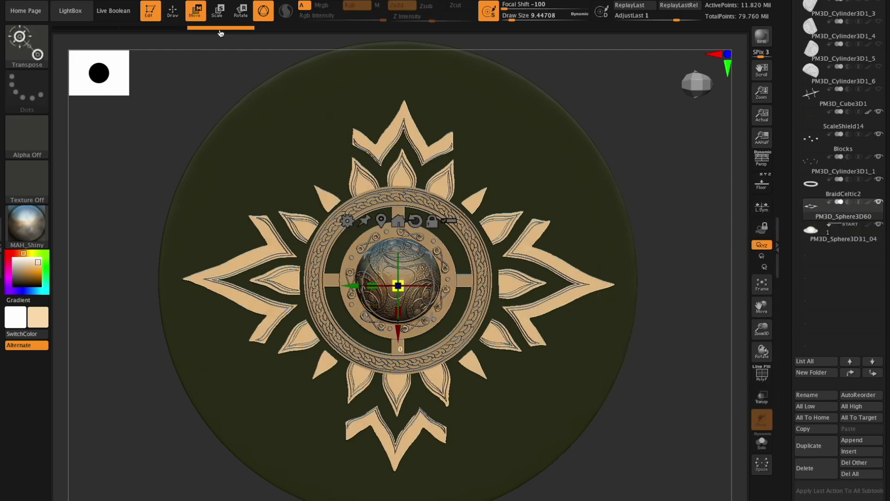
pyautogui.keyDown('ctrl'); pyautogui.keyDown('shift'); pyautogui.click(351, 188); pyautogui.keyUp('shift'); pyautogui.keyUp('ctrl')
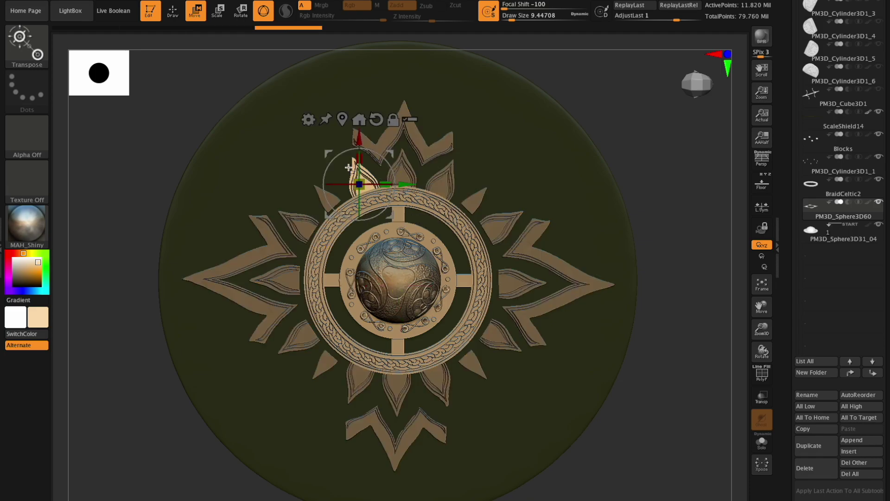
pyautogui.keyDown('ctrl'); pyautogui.moveTo(588, 92); pyautogui.dragTo(547, 111); pyautogui.keyUp('ctrl')
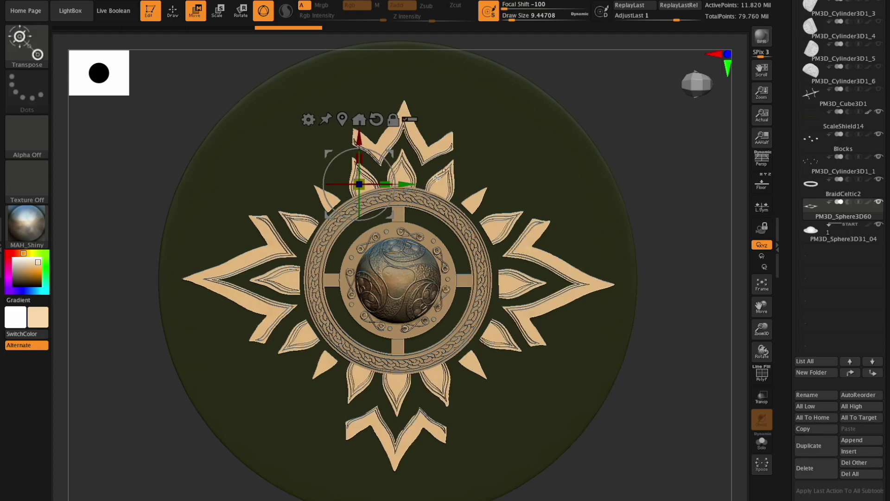
pyautogui.keyDown('ctrl'); pyautogui.keyDown('shift'); pyautogui.click(437, 177); pyautogui.keyUp('shift'); pyautogui.keyUp('ctrl')
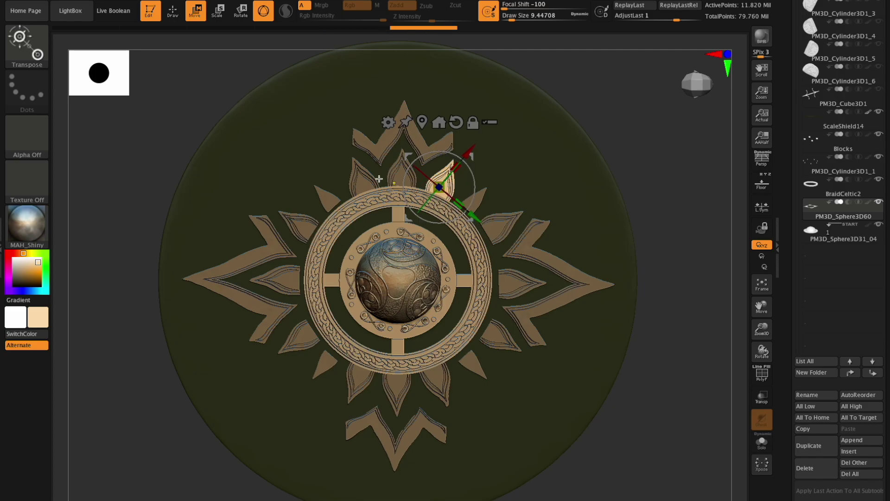
pyautogui.keyDown('ctrl'); pyautogui.keyDown('shift'); pyautogui.click(363, 188); pyautogui.keyUp('shift'); pyautogui.keyUp('ctrl')
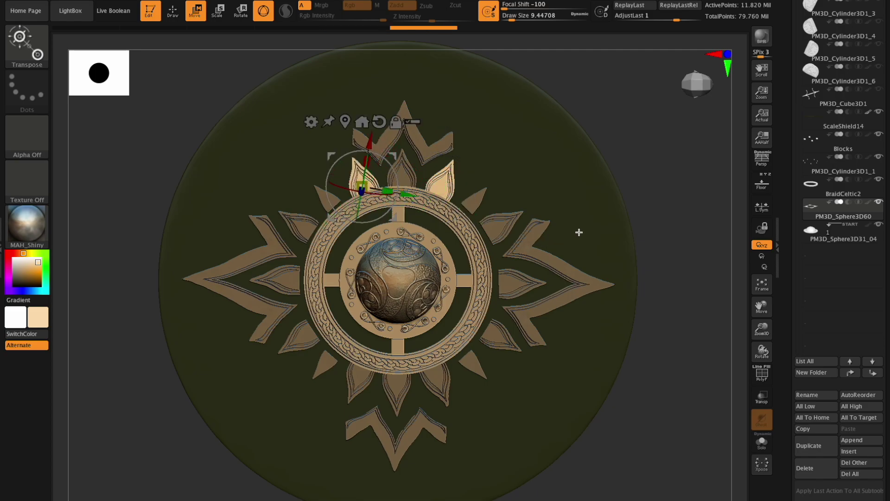
pyautogui.keyDown('ctrl'); pyautogui.keyDown('shift'); pyautogui.click(411, 179); pyautogui.keyUp('shift'); pyautogui.keyUp('ctrl')
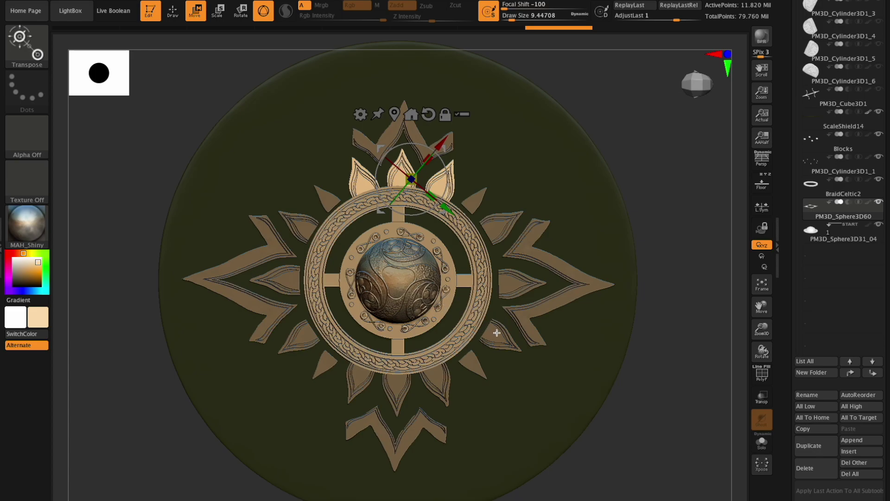
# Unmask the three leaves directly below the braid ring as well
pyautogui.keyDown('ctrl'); pyautogui.keyDown('shift'); pyautogui.click(443, 382); pyautogui.keyUp('shift'); pyautogui.keyUp('ctrl')
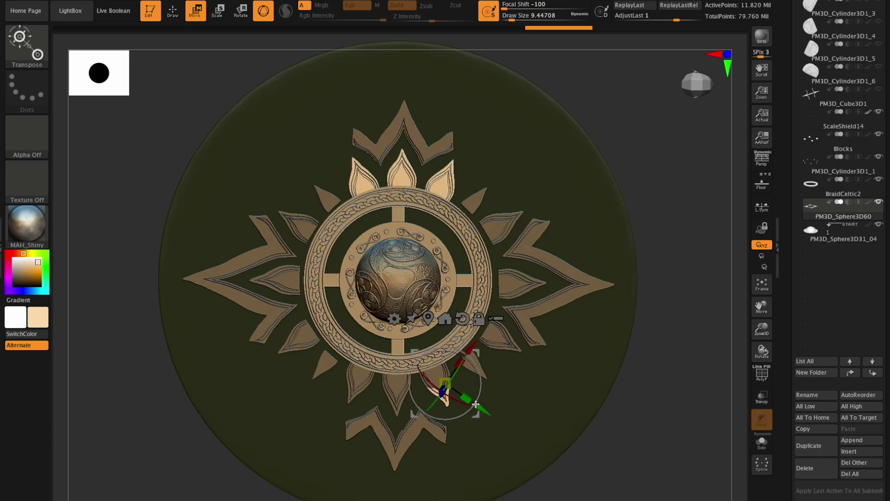
pyautogui.keyDown('ctrl'); pyautogui.keyDown('shift'); pyautogui.click(395, 390); pyautogui.keyUp('shift'); pyautogui.keyUp('ctrl')
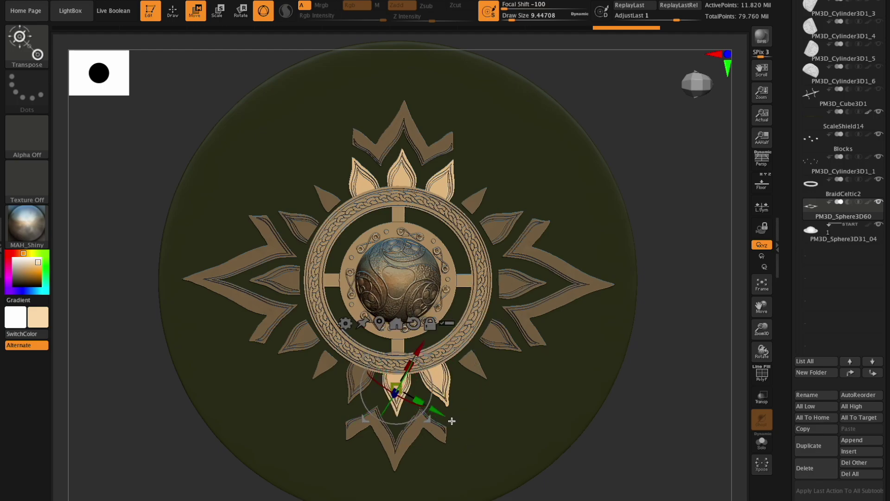
pyautogui.keyDown('ctrl'); pyautogui.keyDown('shift'); pyautogui.click(356, 373); pyautogui.keyUp('shift'); pyautogui.keyUp('ctrl')
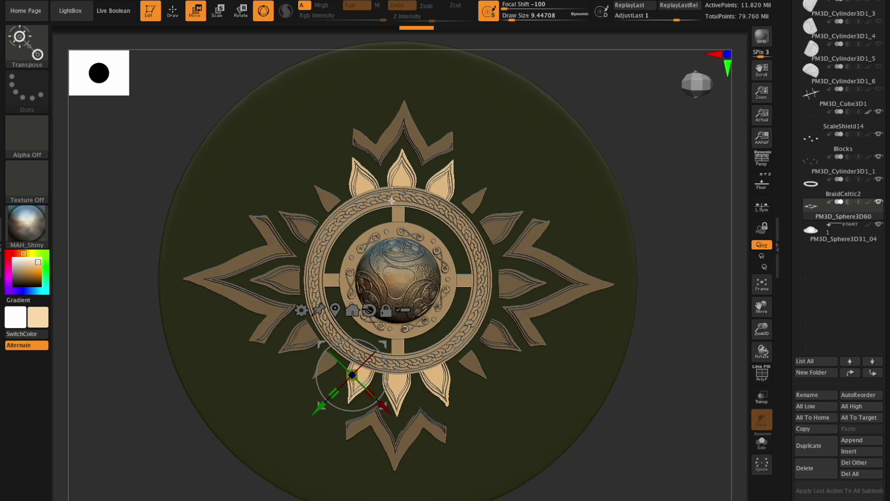
# Split the six unmasked leaves off PM3D_Sphere3D60 into their own subtool
pyautogui.moveTo(761, 329)
pyautogui.mouseDown()
pyautogui.moveTo(771, 341)
pyautogui.moveTo(761, 345)
pyautogui.moveTo(763, 355)
pyautogui.moveTo(734, 322)
pyautogui.moveTo(747, 325)
pyautogui.mouseUp()
pyautogui.moveTo(885, 291); pyautogui.dragTo(866, 178)
pyautogui.click(803, 341)
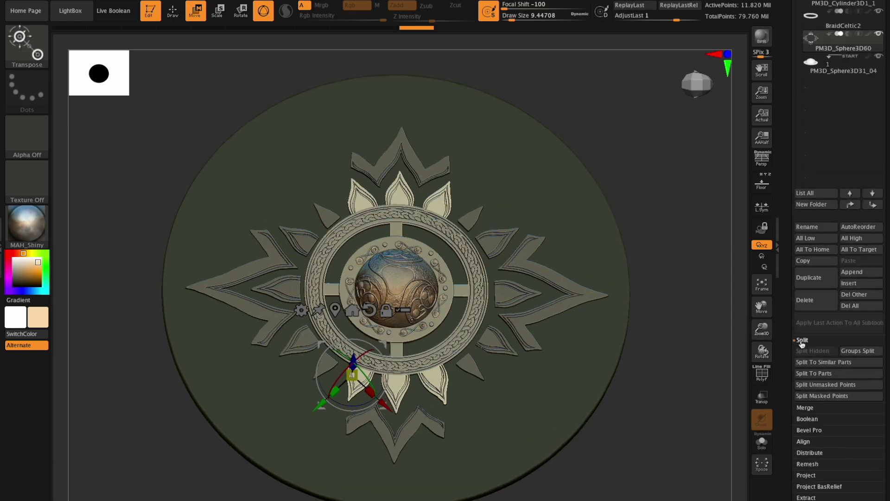
pyautogui.click(825, 384)
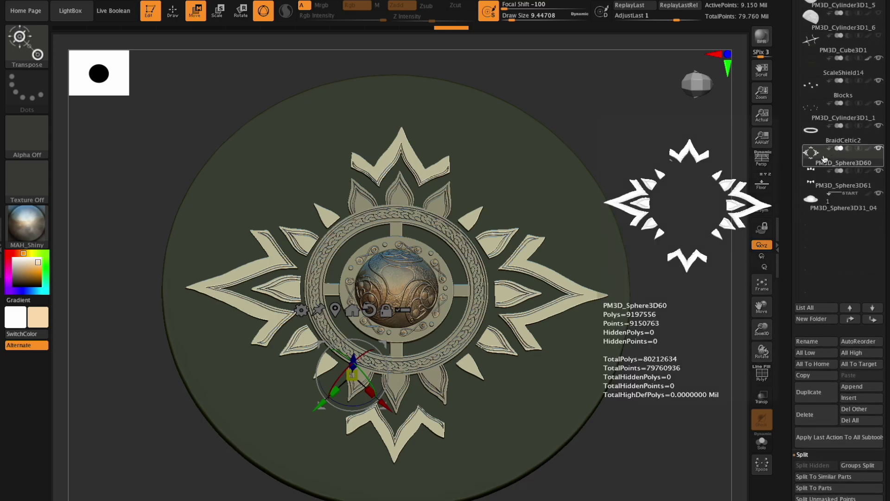
# Move the remaining ornaments subtool PM3D_Sphere3D60 up the list to directly above PM3D_Cube3D1
pyautogui.click(826, 157)
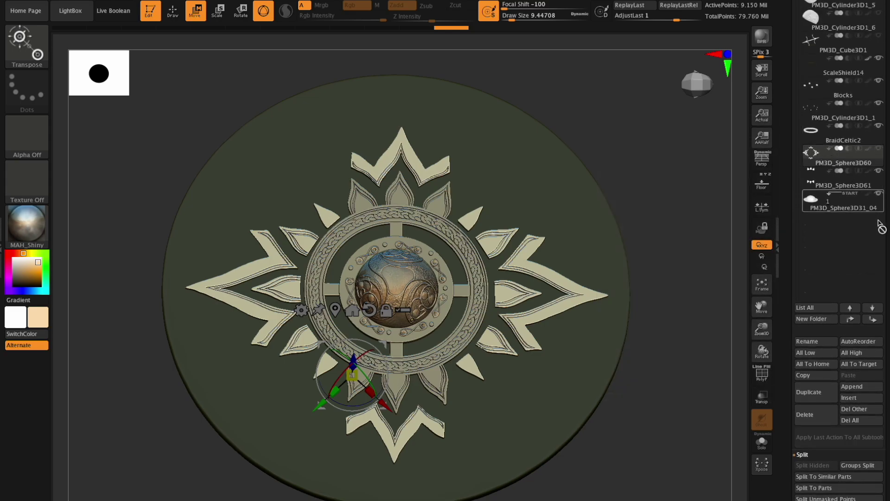
pyautogui.click(850, 319)
pyautogui.click(850, 319)
pyautogui.click(850, 319)
pyautogui.click(850, 320)
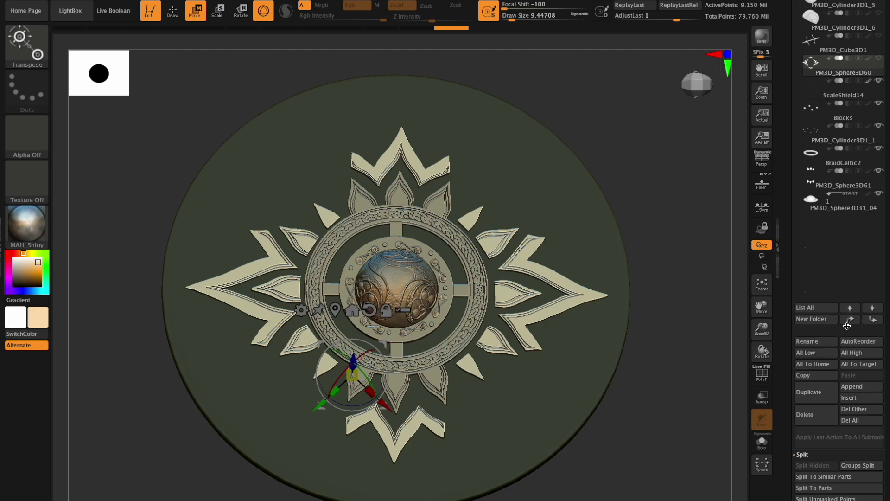
pyautogui.click(847, 323)
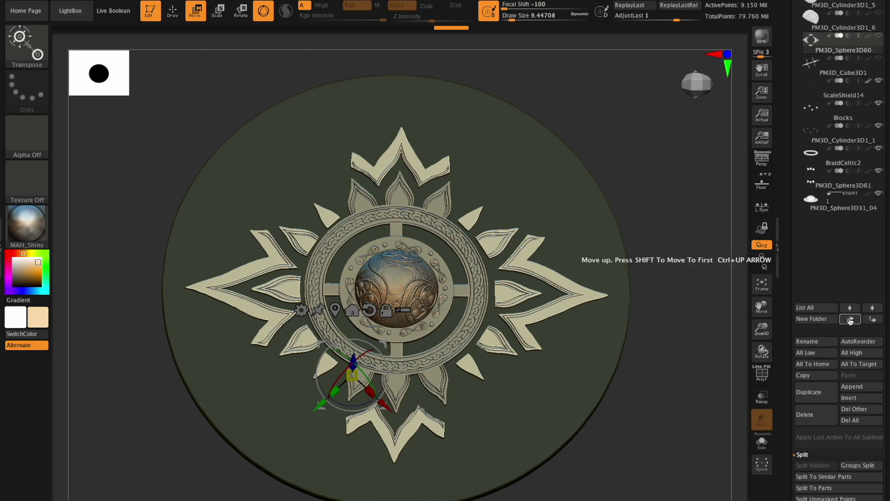
# Merge Blocks down with the rivets, BraidCeltic2, the six split leaves and the ornate boss into one subtool
pyautogui.click(824, 115)
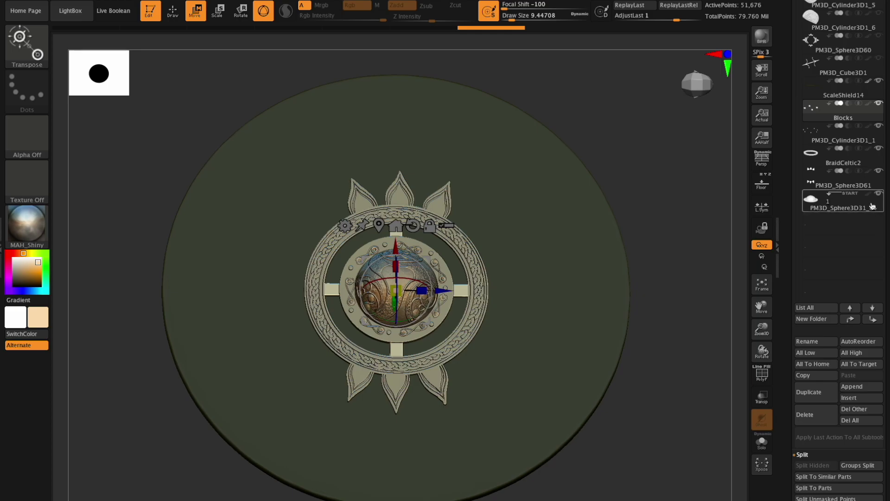
pyautogui.moveTo(885, 216); pyautogui.dragTo(869, 100)
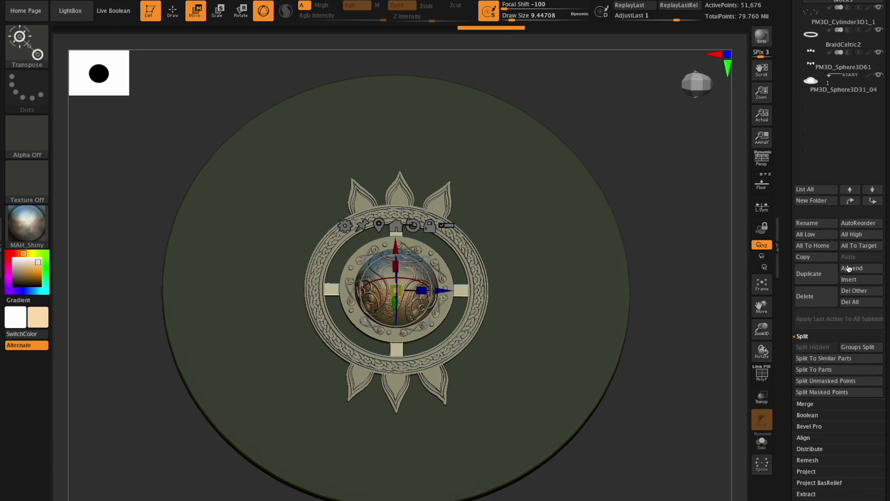
pyautogui.click(806, 404)
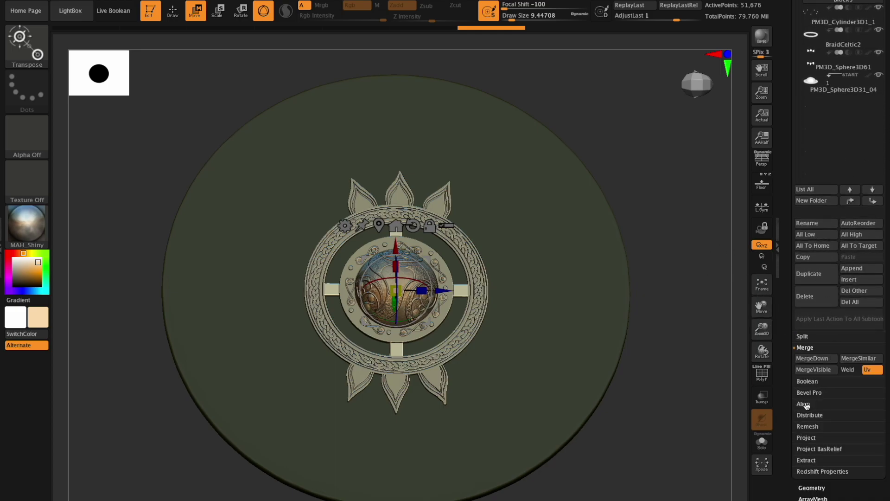
pyautogui.click(806, 359)
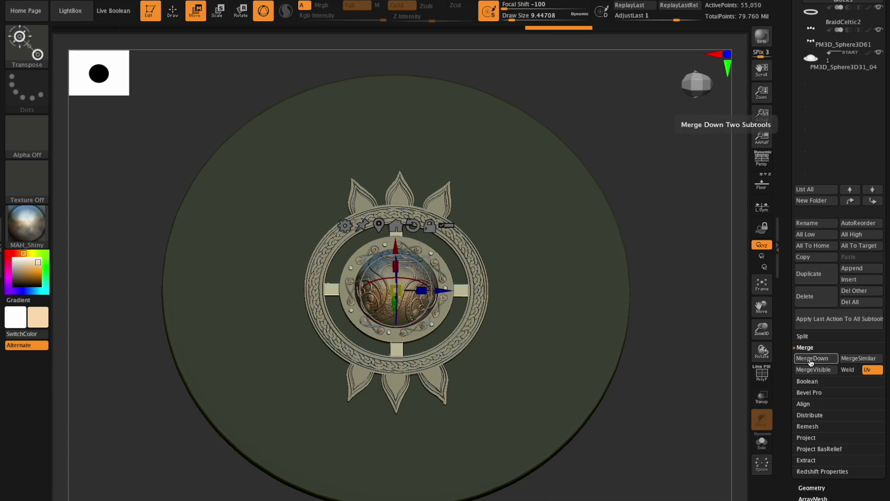
pyautogui.click(811, 360)
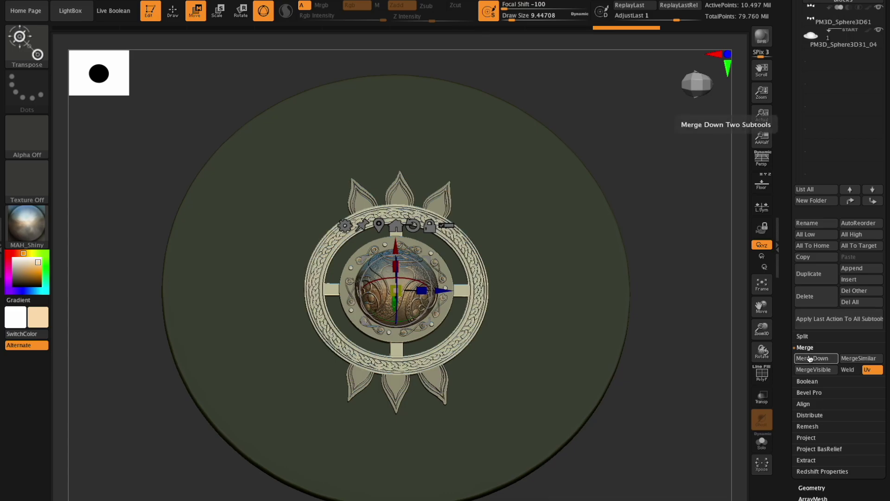
pyautogui.click(809, 358)
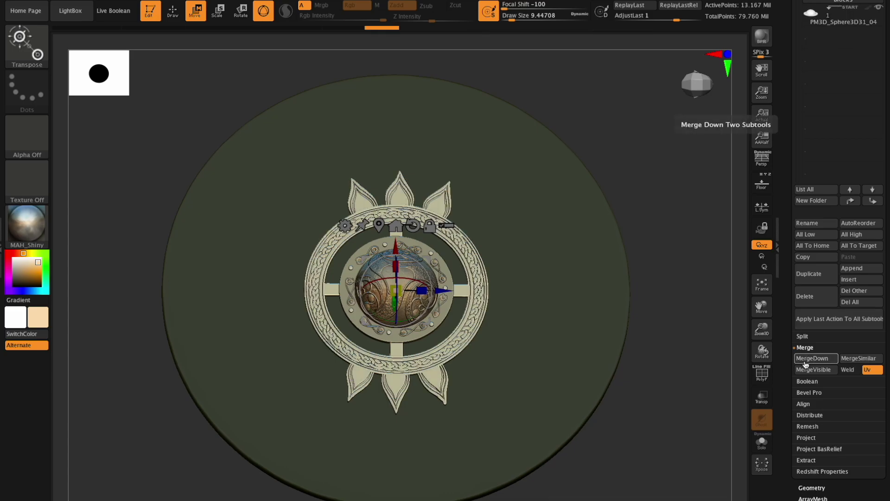
pyautogui.click(808, 358)
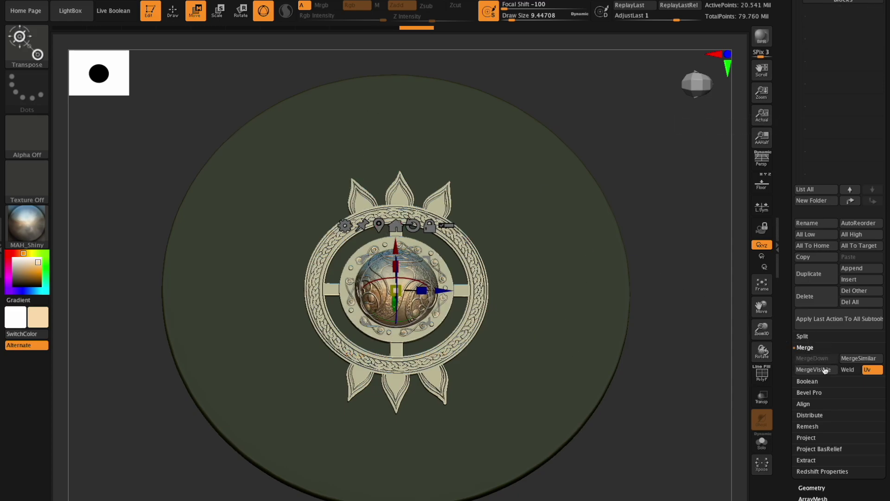
# DynaMesh the merged boss, ring and leaf subtool at resolution 4096
pyautogui.moveTo(762, 351)
pyautogui.mouseDown()
pyautogui.moveTo(774, 349)
pyautogui.moveTo(794, 385)
pyautogui.moveTo(775, 365)
pyautogui.moveTo(782, 337)
pyautogui.moveTo(763, 327)
pyautogui.mouseUp()
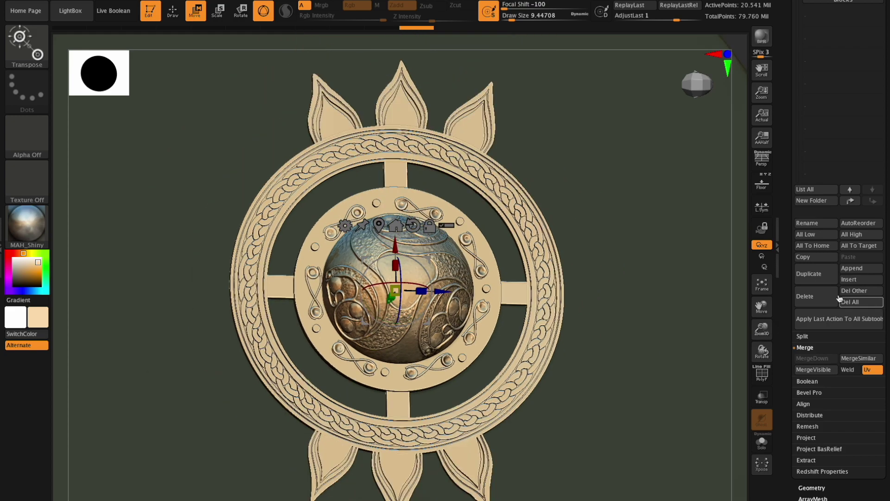
pyautogui.moveTo(884, 296); pyautogui.dragTo(860, 203)
pyautogui.scroll(-5, 807, 297)
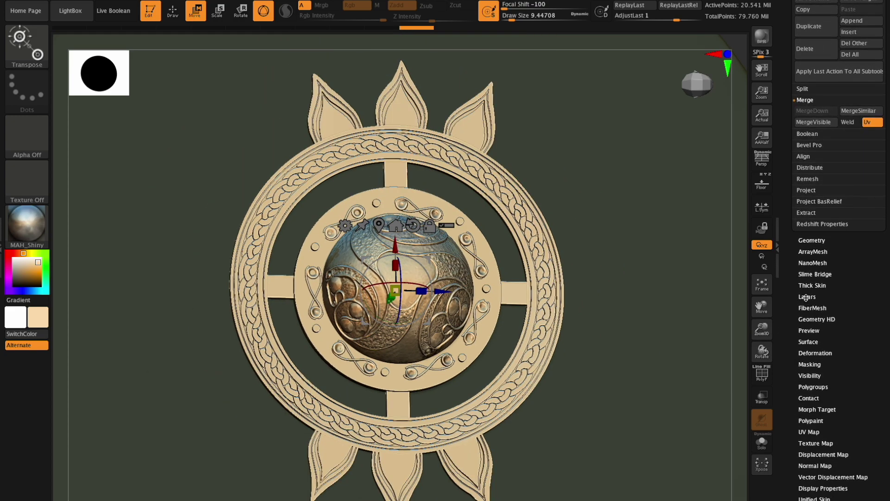
pyautogui.click(812, 240)
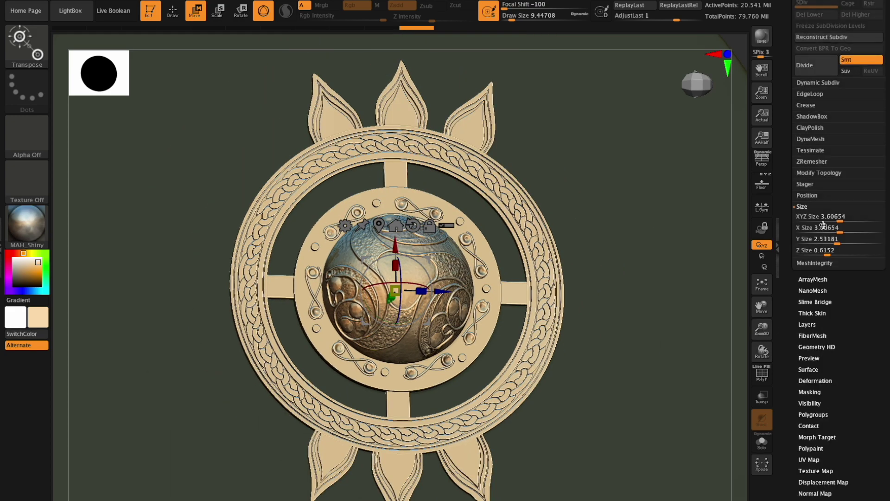
pyautogui.click(807, 140)
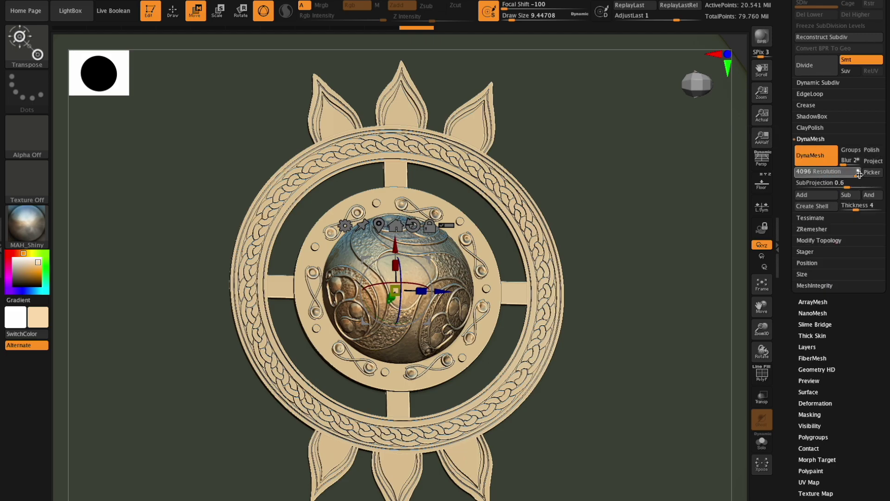
pyautogui.moveTo(863, 175); pyautogui.dragTo(853, 174)
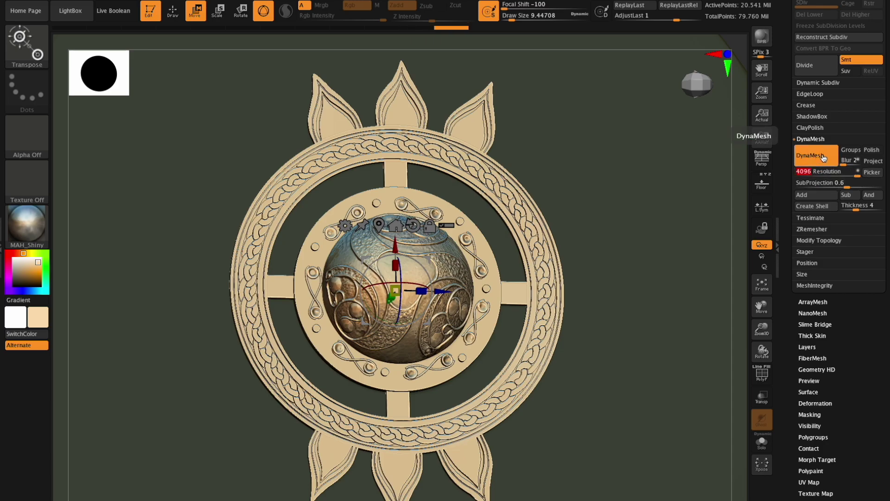
pyautogui.click(819, 240)
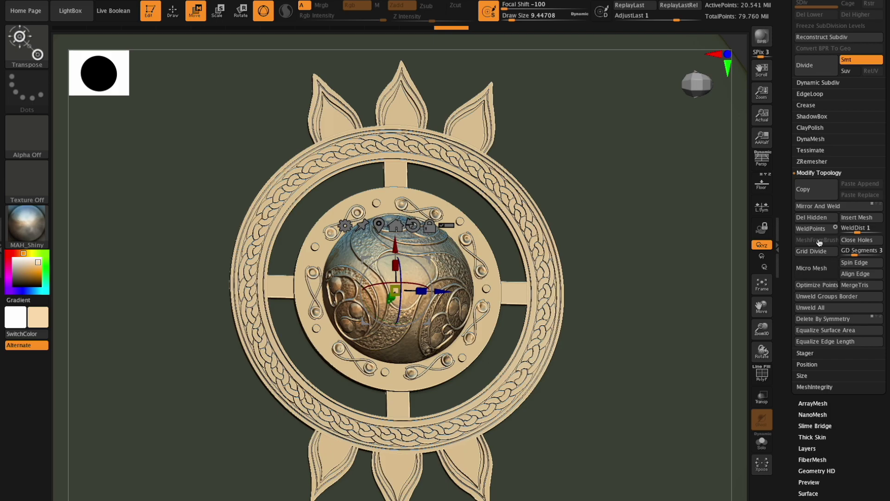
pyautogui.click(801, 217)
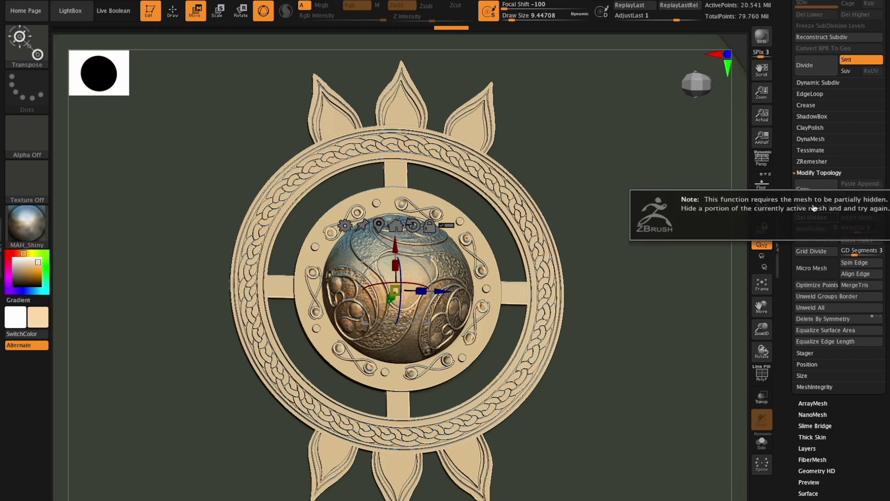
pyautogui.click(818, 140)
pyautogui.click(831, 158)
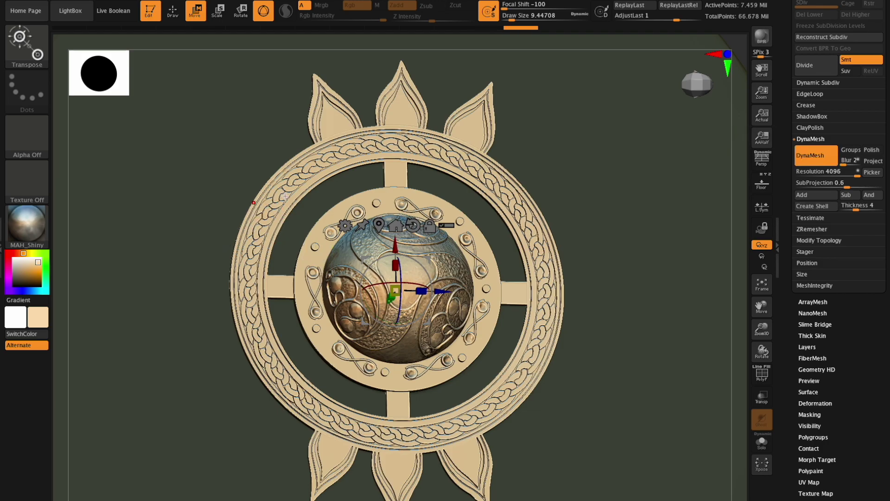
# Show the remaining ornaments subtool PM3D_Sphere3D60 together with the DynaMeshed boss, ring and leaf subtool
pyautogui.moveTo(761, 328); pyautogui.dragTo(792, 368)
pyautogui.moveTo(762, 309); pyautogui.dragTo(644, 184)
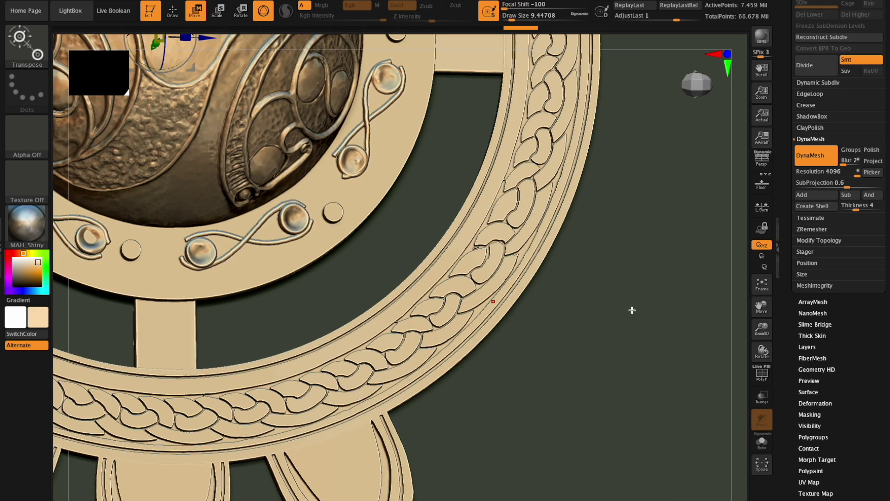
pyautogui.moveTo(762, 334); pyautogui.dragTo(764, 358)
pyautogui.click(755, 288)
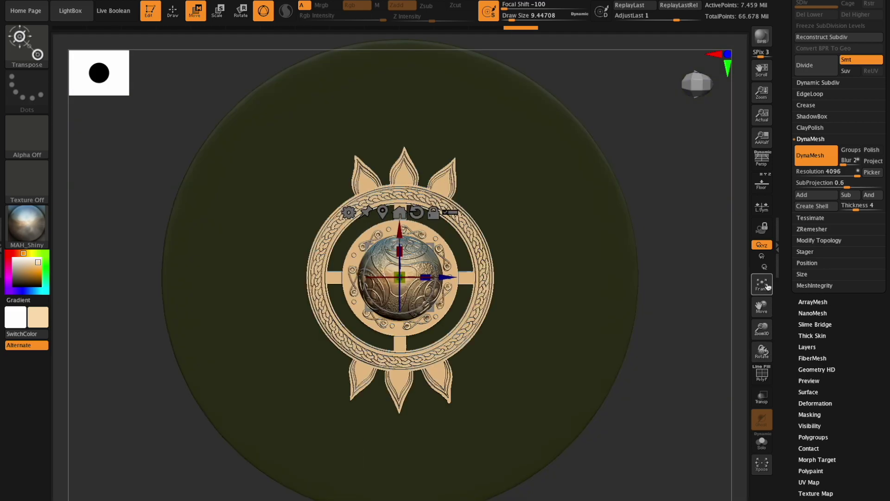
pyautogui.moveTo(888, 98); pyautogui.dragTo(888, 128)
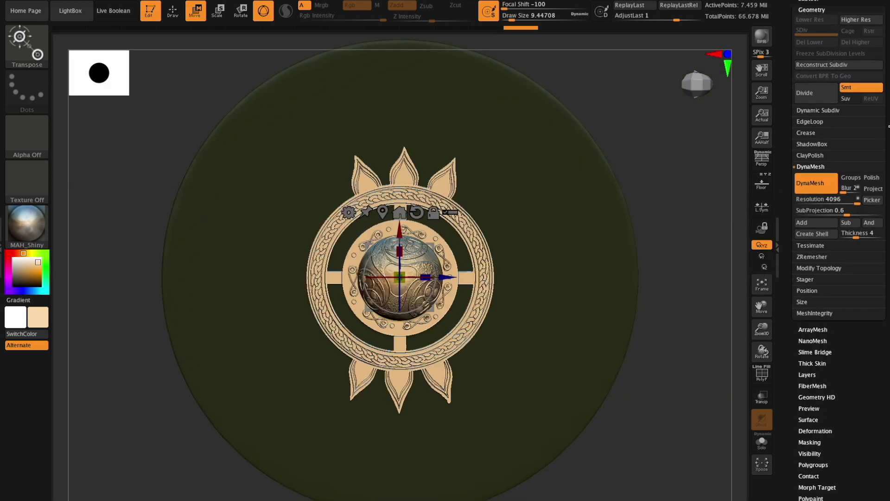
pyautogui.click(828, 3)
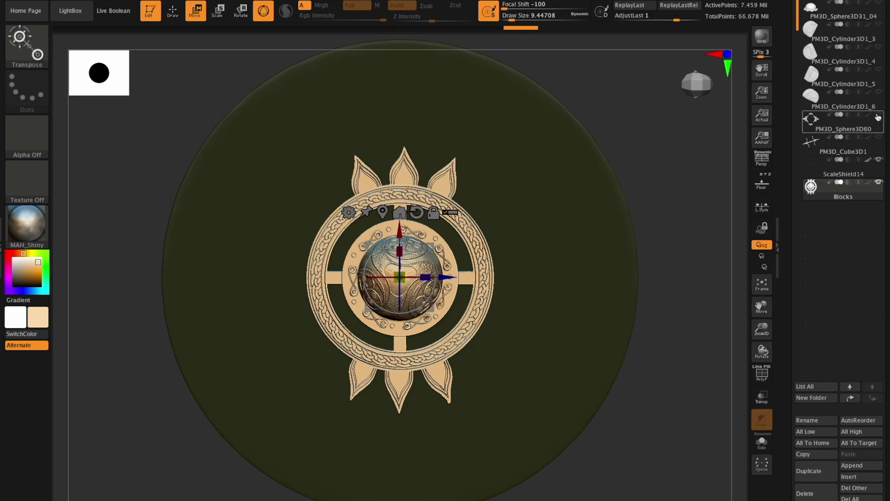
pyautogui.click(880, 136)
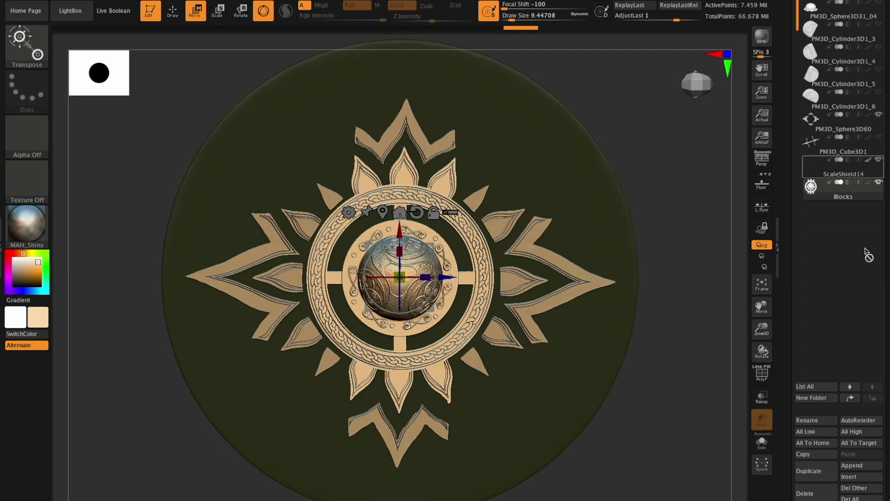
# Move the subtool PM3D_Cube3D1 up the list to directly above PM3D_Cylinder3D1_3
pyautogui.click(833, 145)
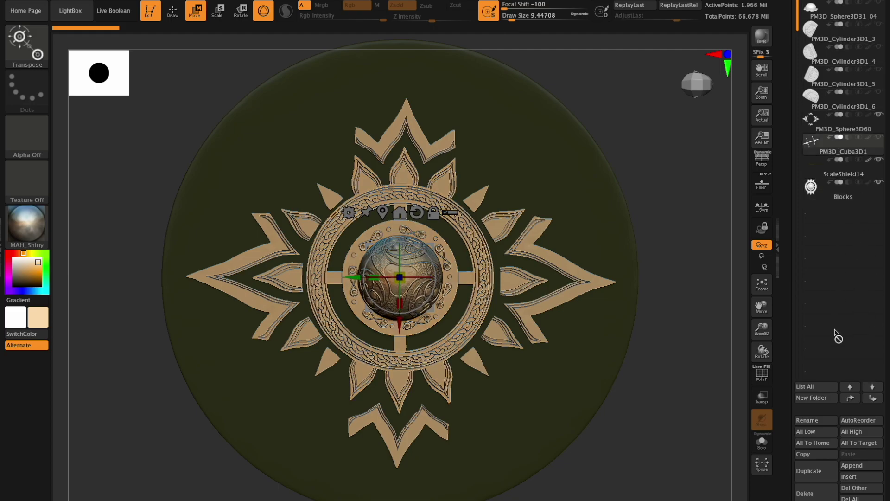
pyautogui.click(850, 398)
pyautogui.click(850, 398)
pyautogui.click(850, 398)
pyautogui.click(850, 397)
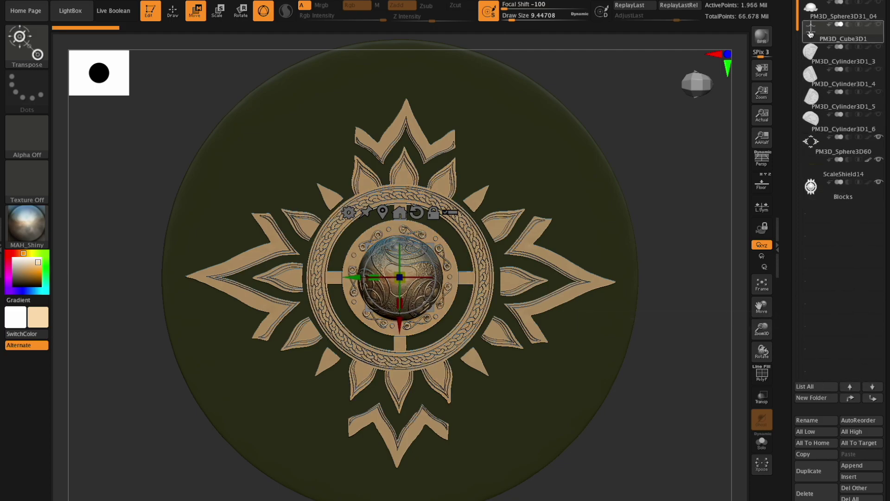
# Show PM3D_Cube3D1 on the shield's back and the four rim ornaments PM3D_Cylinder3D1_3 to PM3D_Cylinder3D1_6
pyautogui.moveTo(763, 352)
pyautogui.mouseDown()
pyautogui.moveTo(726, 355)
pyautogui.moveTo(758, 348)
pyautogui.mouseUp()
pyautogui.click(881, 28)
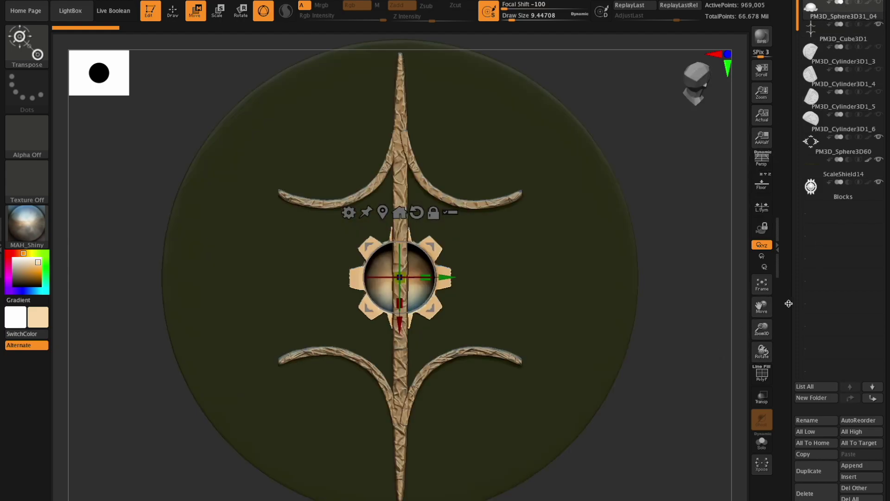
pyautogui.moveTo(763, 353); pyautogui.dragTo(833, 330)
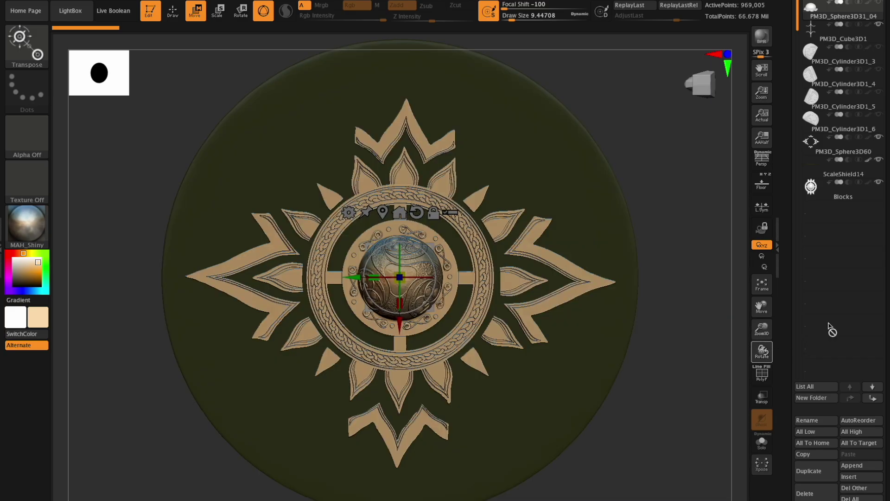
pyautogui.click(879, 46)
pyautogui.click(878, 70)
pyautogui.click(879, 92)
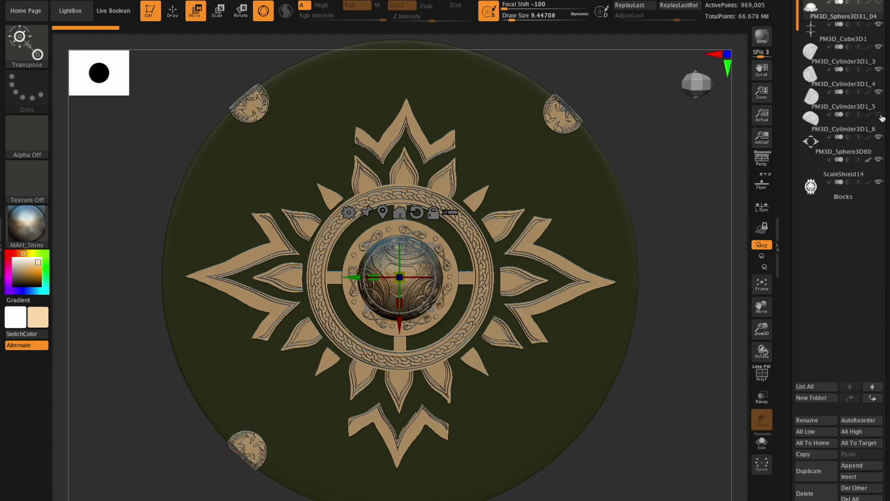
pyautogui.click(879, 114)
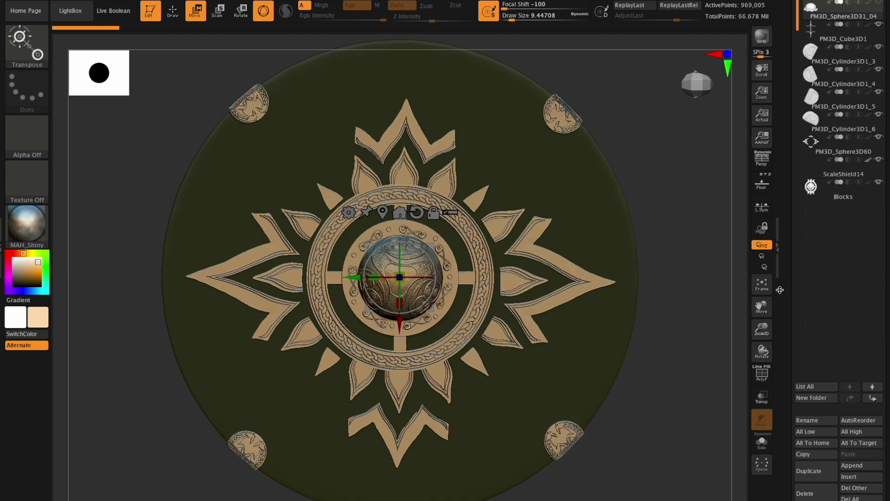
# Switch from the transform gizmo to Draw mode and open the render settings
pyautogui.moveTo(762, 351); pyautogui.dragTo(763, 343)
pyautogui.click(172, 10)
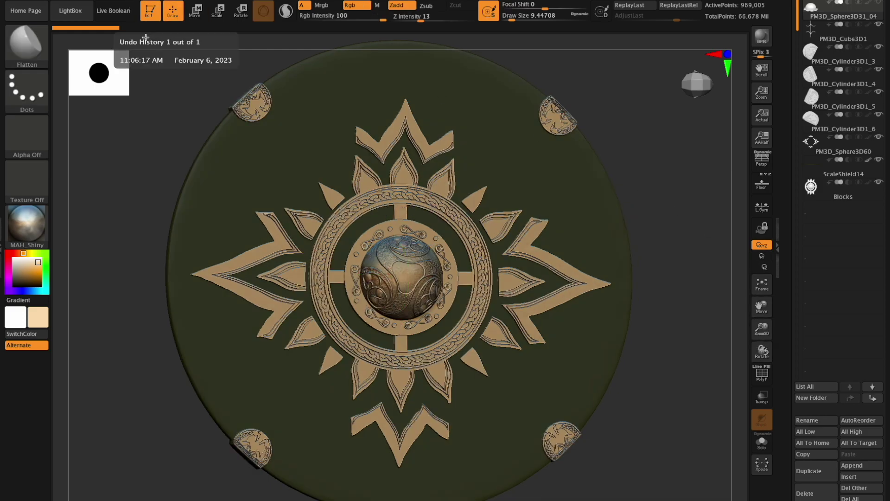
pyautogui.click(486, 2)
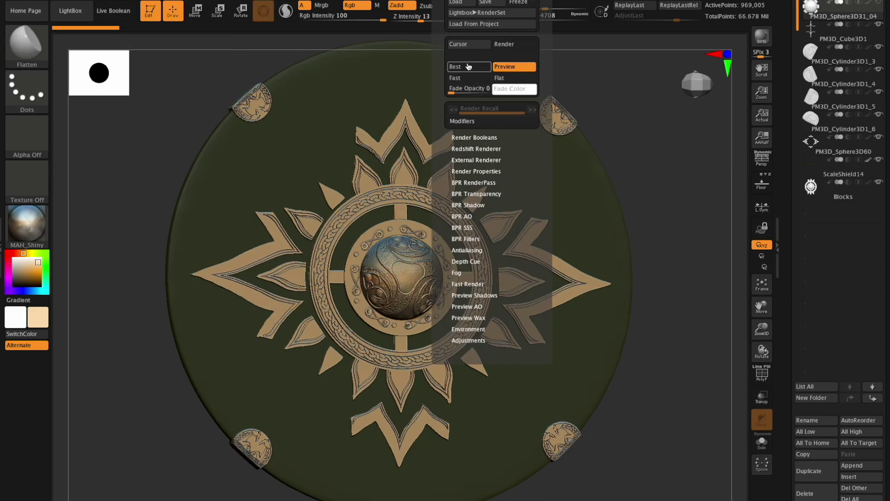